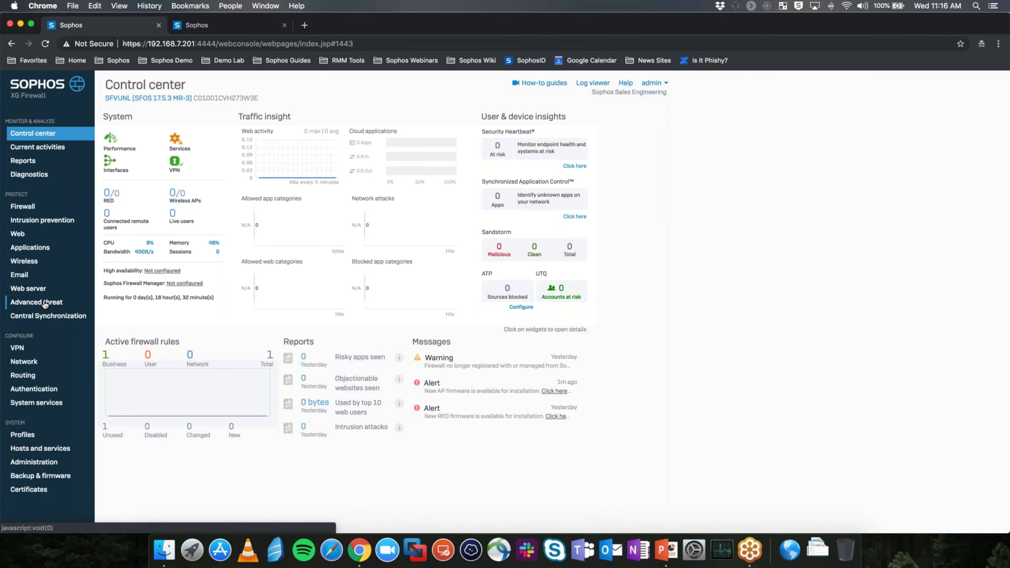
# Enable advanced threat protection with the Log and drop policy and apply the setting.
pyautogui.click(55, 304)
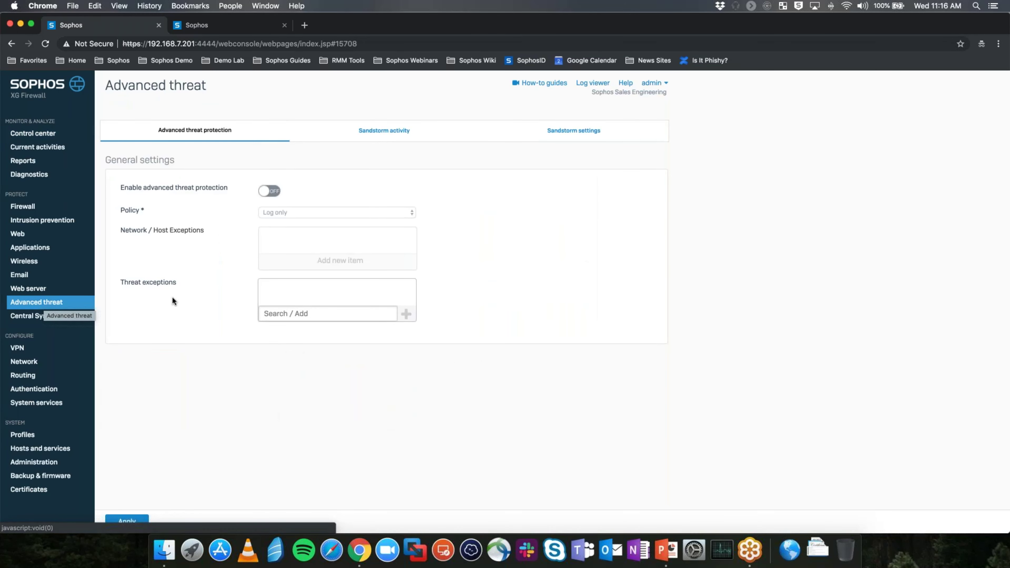
pyautogui.click(269, 191)
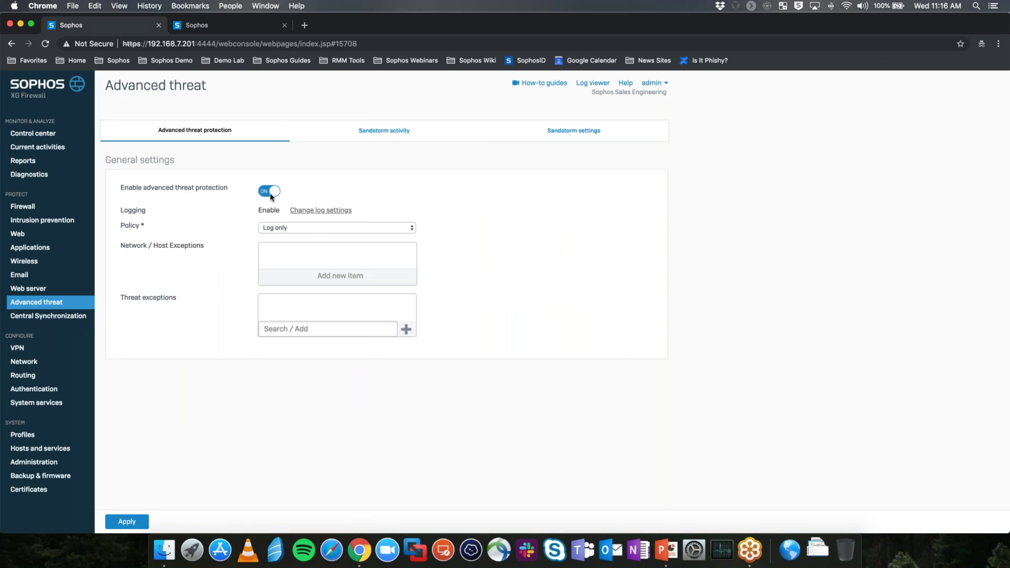
pyautogui.click(289, 229)
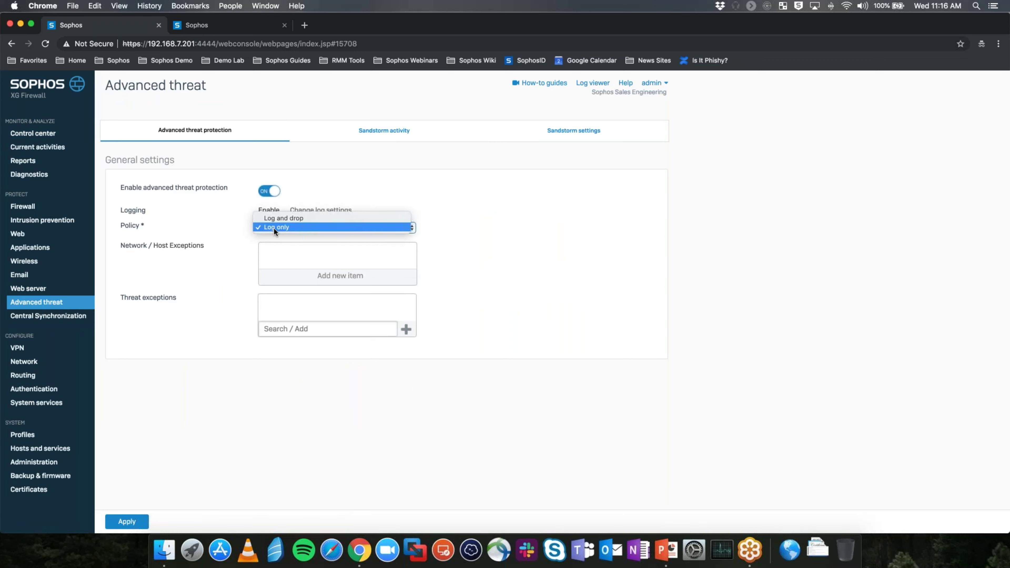
pyautogui.click(283, 225)
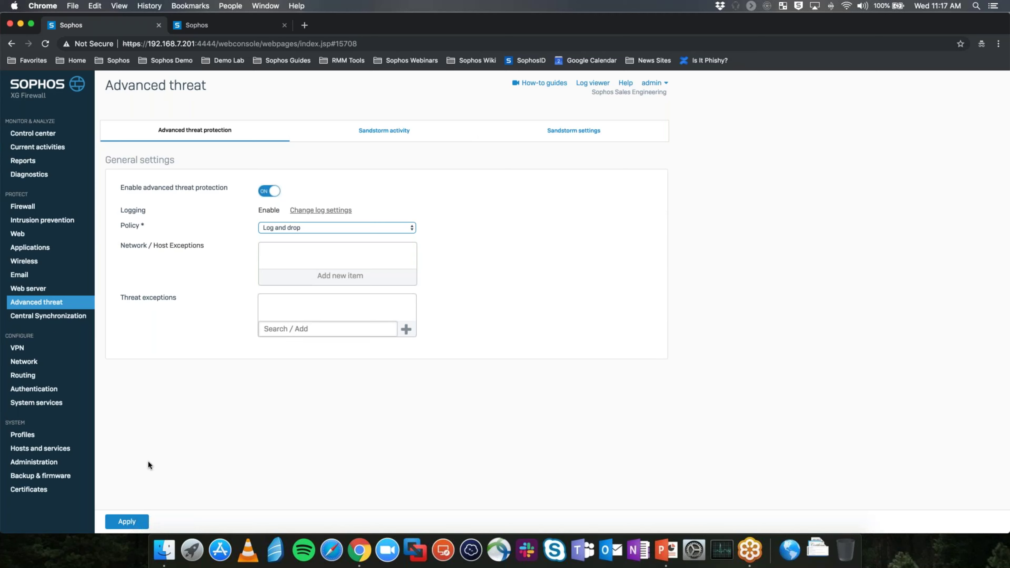
pyautogui.click(127, 524)
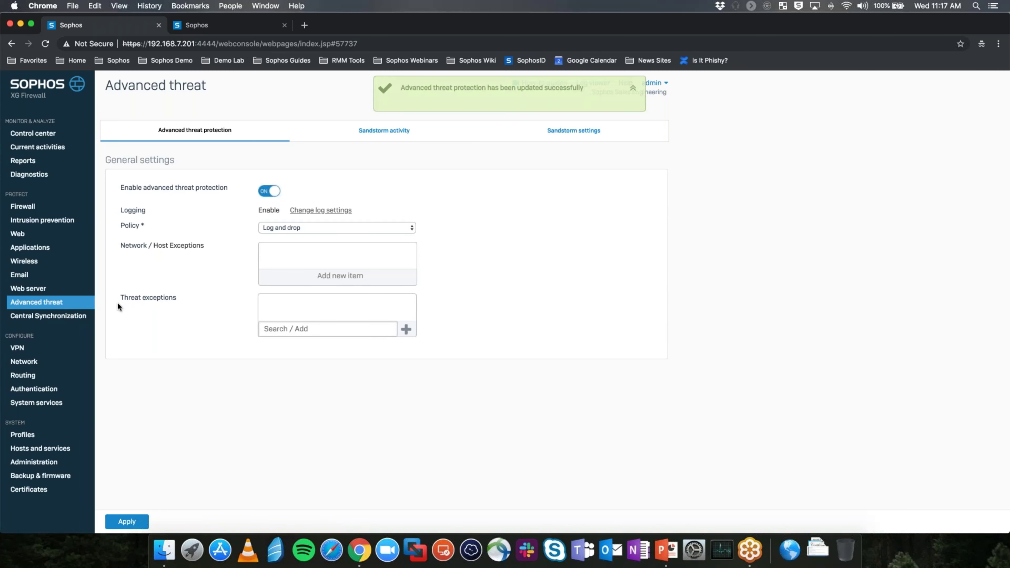
# View the Central Synchronization settings, and start a new user/network firewall rule named LAN to WAN.
pyautogui.click(64, 317)
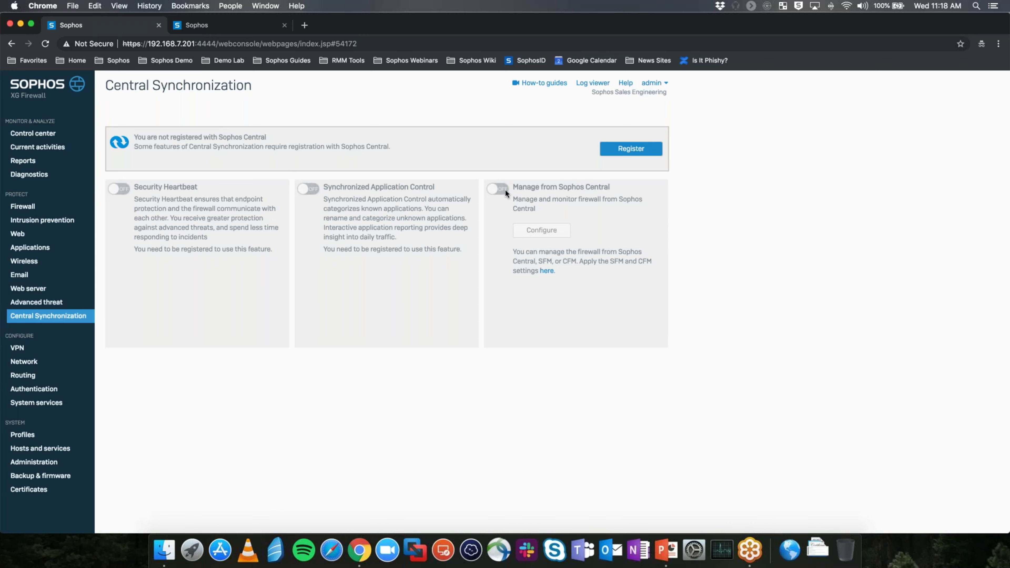
pyautogui.click(28, 208)
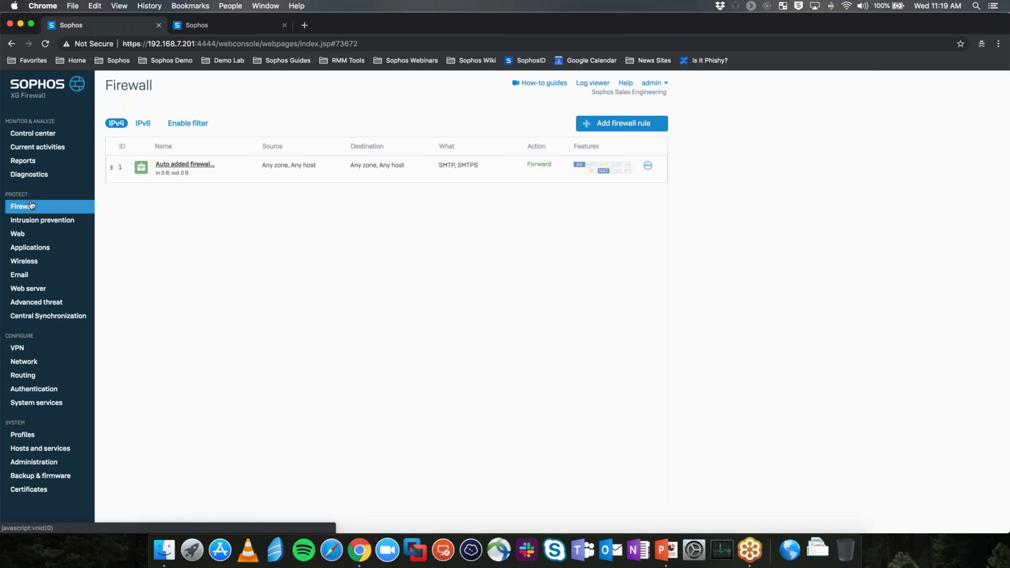
pyautogui.click(603, 126)
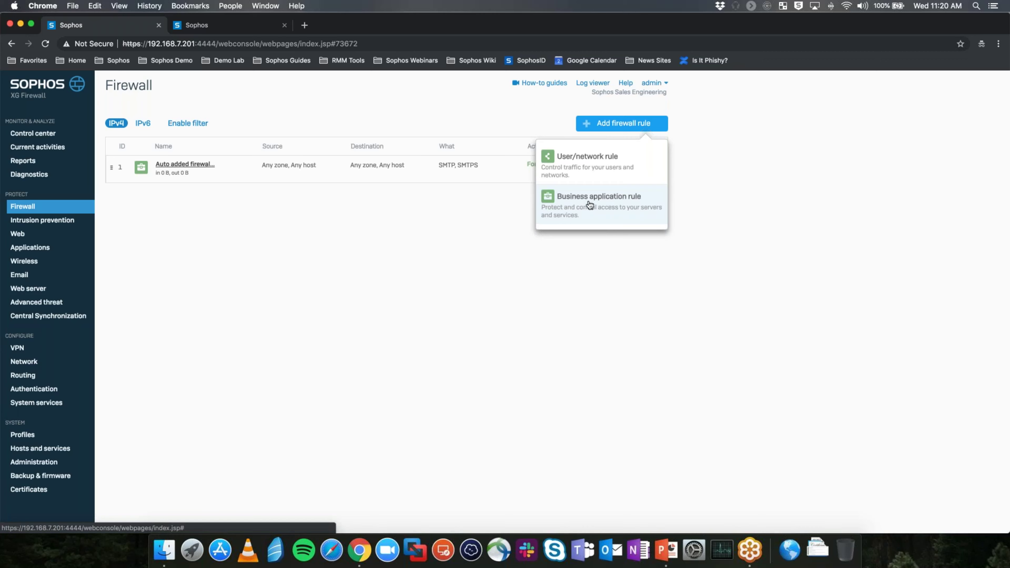
pyautogui.click(598, 167)
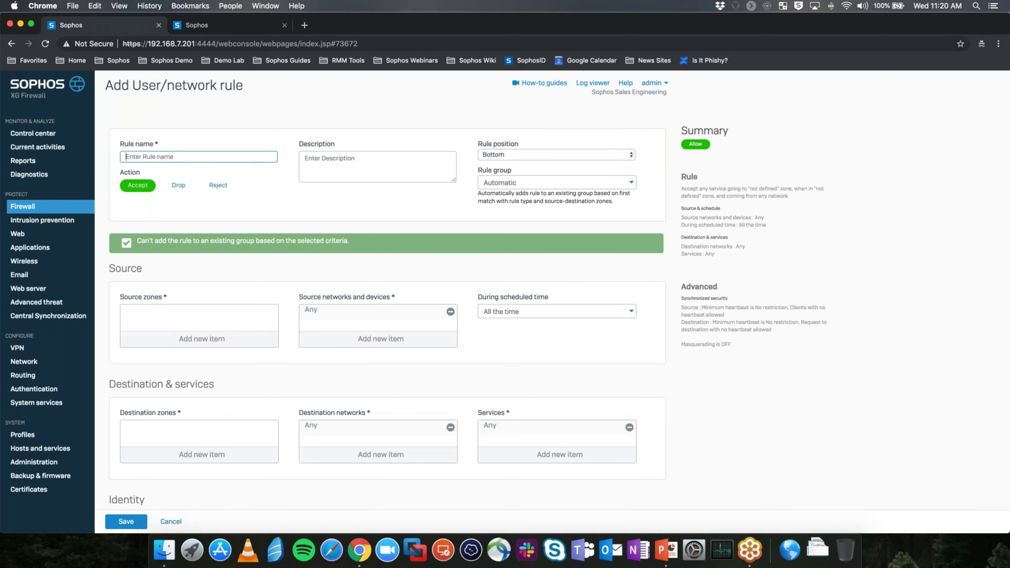
pyautogui.write('LAN')
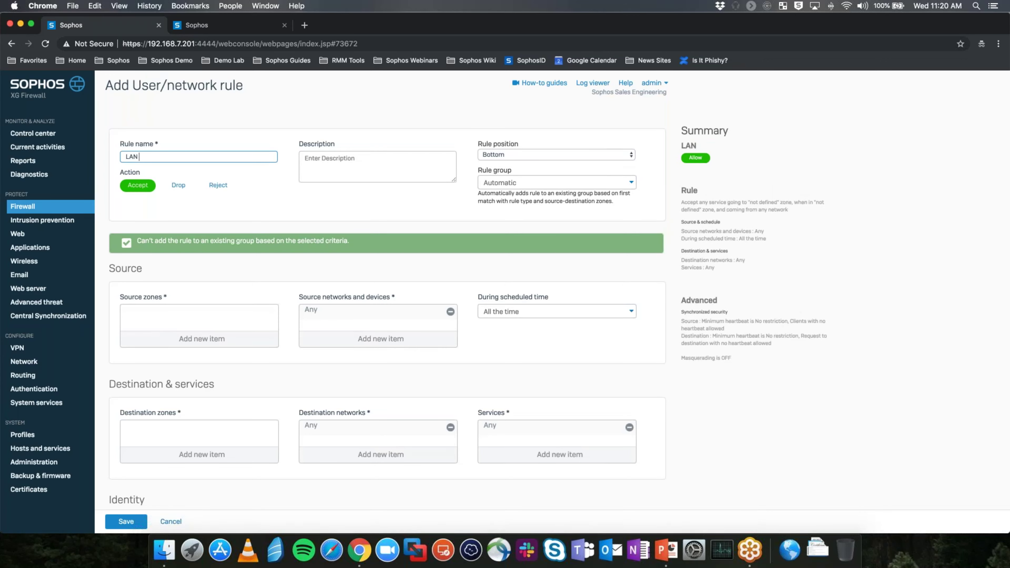
pyautogui.write(' to WAN')
# Set the rule's source zone to LAN and look through the available schedules.
pyautogui.click(202, 340)
pyautogui.click(139, 378)
pyautogui.click(179, 435)
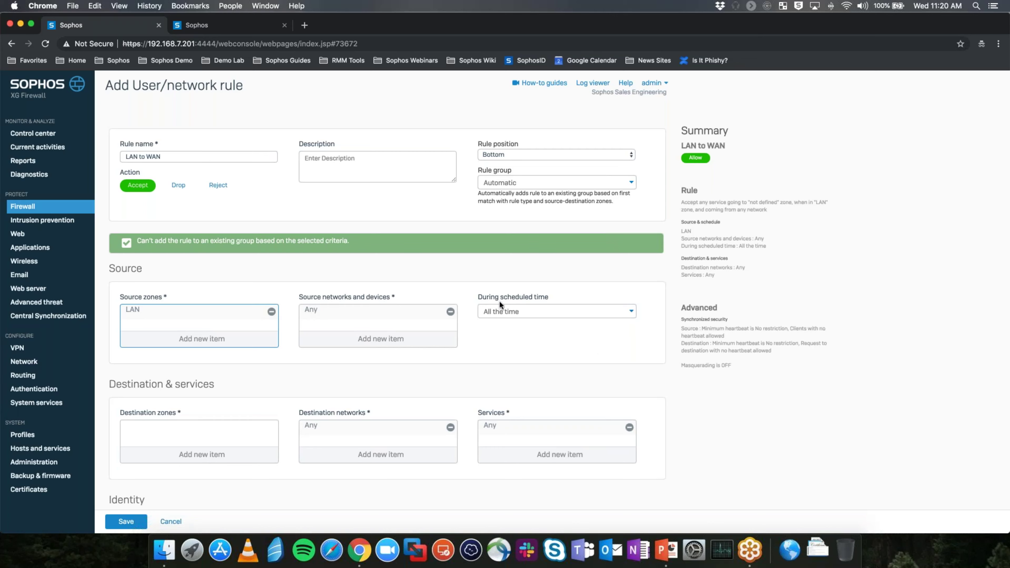
pyautogui.click(550, 317)
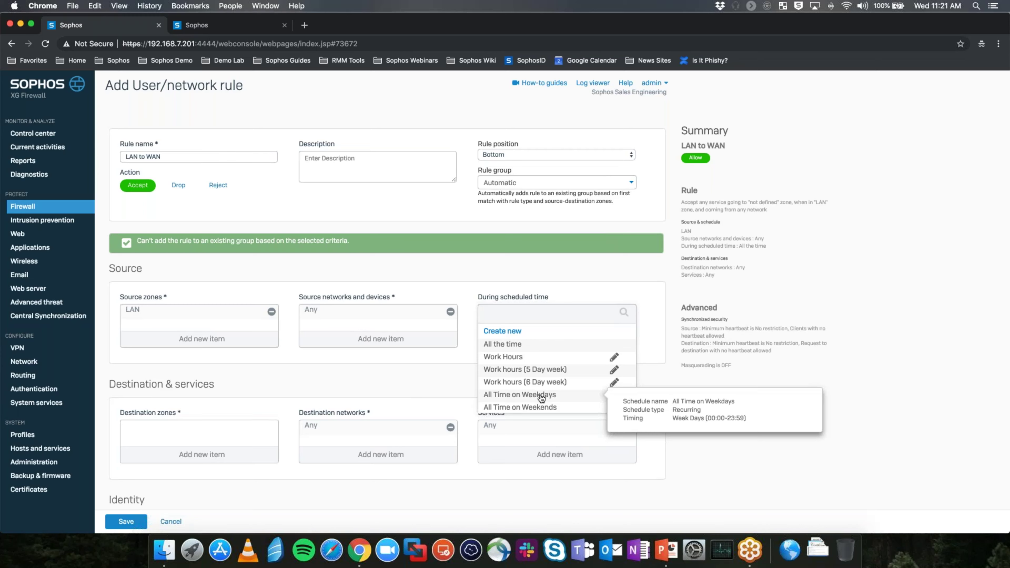
pyautogui.click(445, 375)
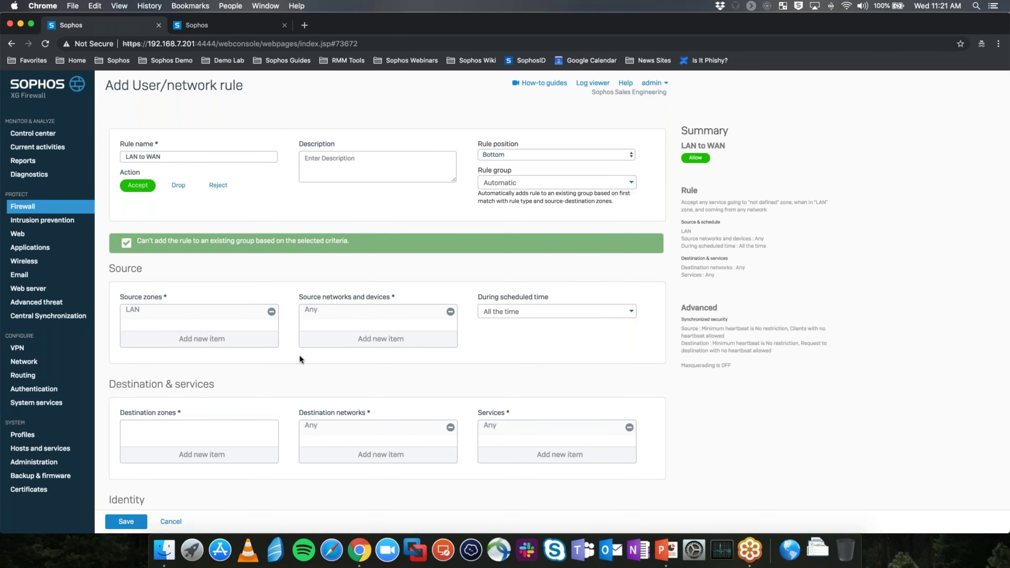
# Set the rule's destination zone to WAN.
pyautogui.scroll(-3, 290, 401)
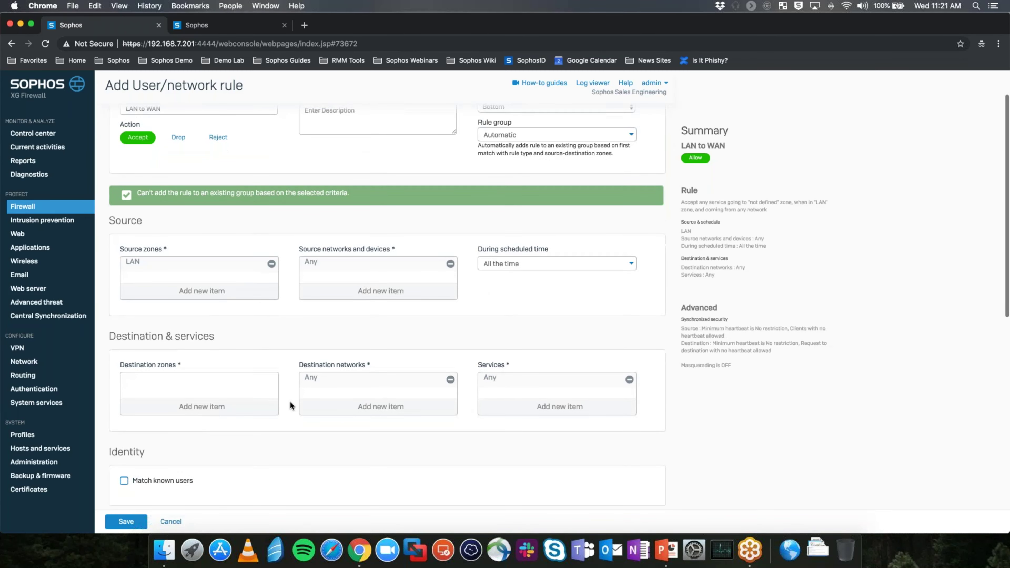
pyautogui.click(190, 408)
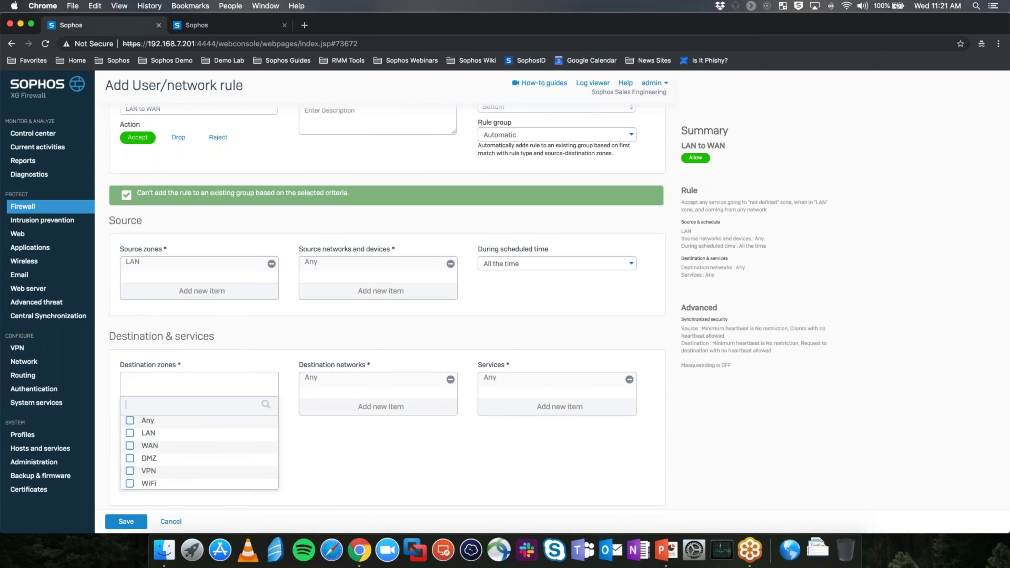
pyautogui.click(130, 446)
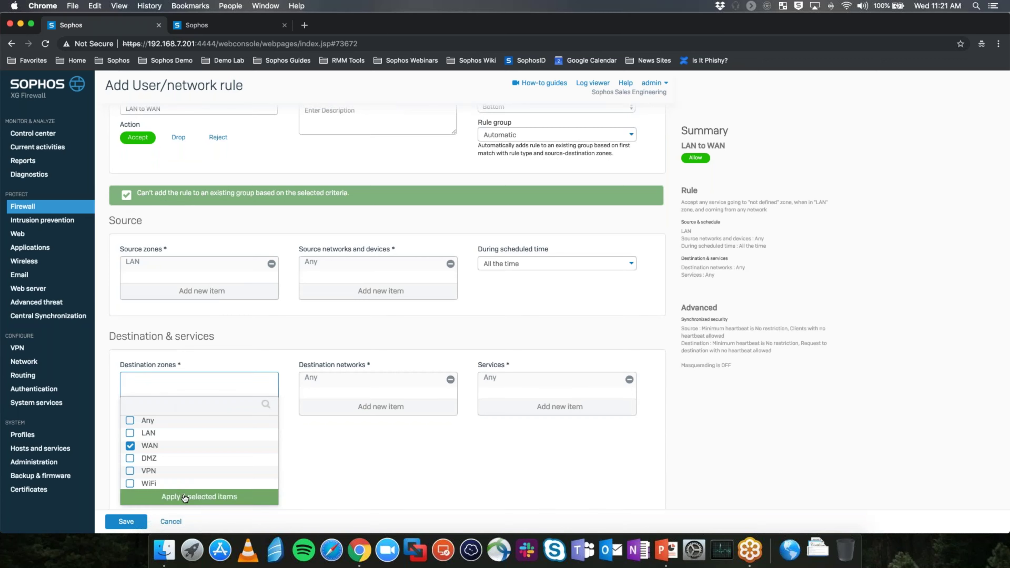
pyautogui.click(191, 497)
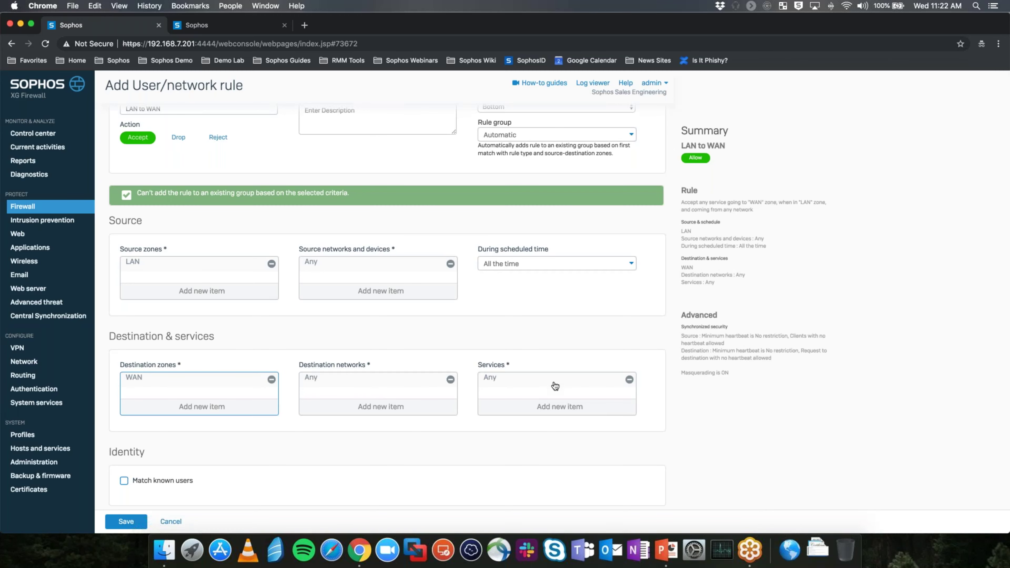
# Match the rule to known users and show the captive portal to unknown users.
pyautogui.scroll(-5, 517, 466)
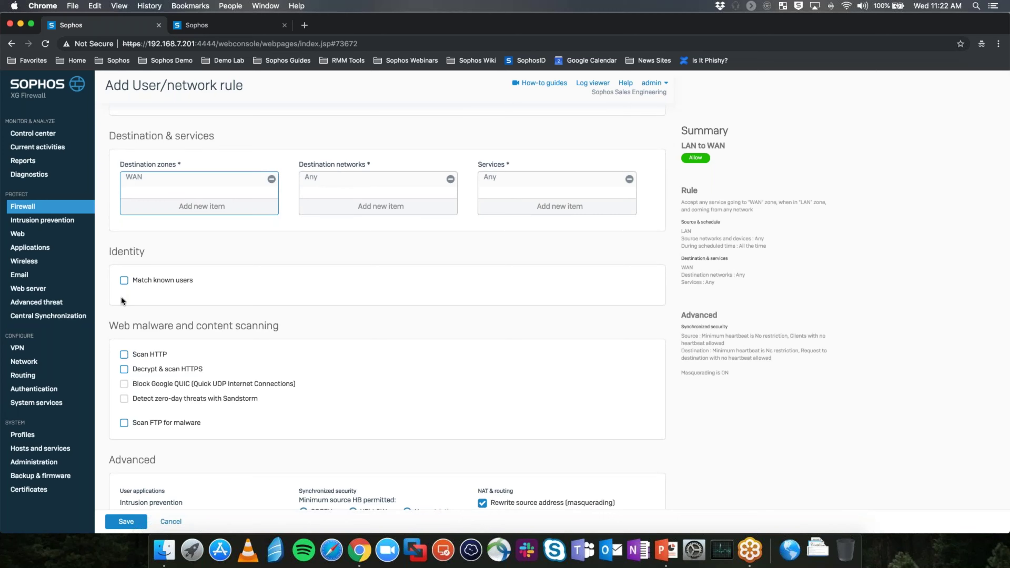
pyautogui.click(125, 281)
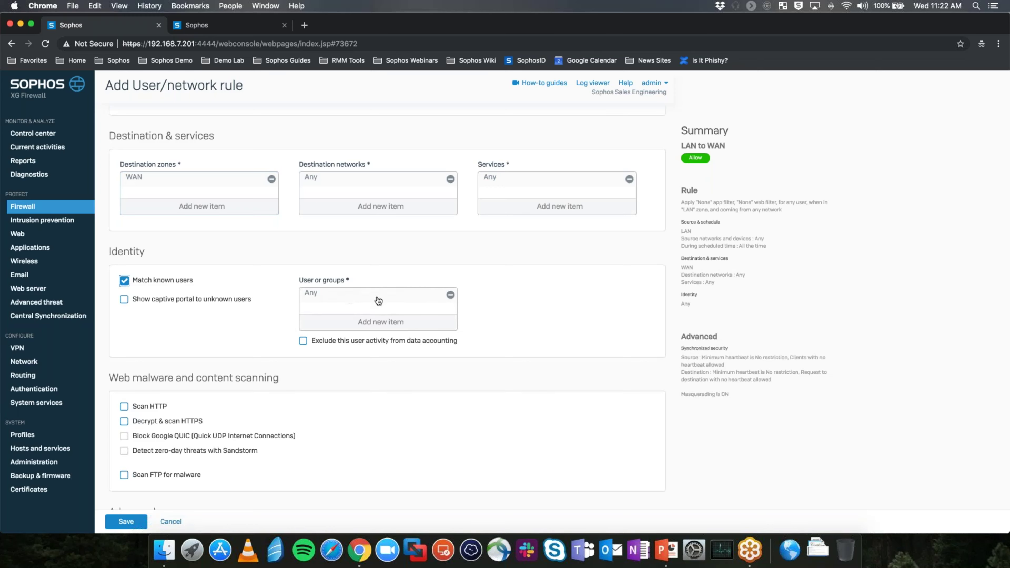
pyautogui.click(377, 326)
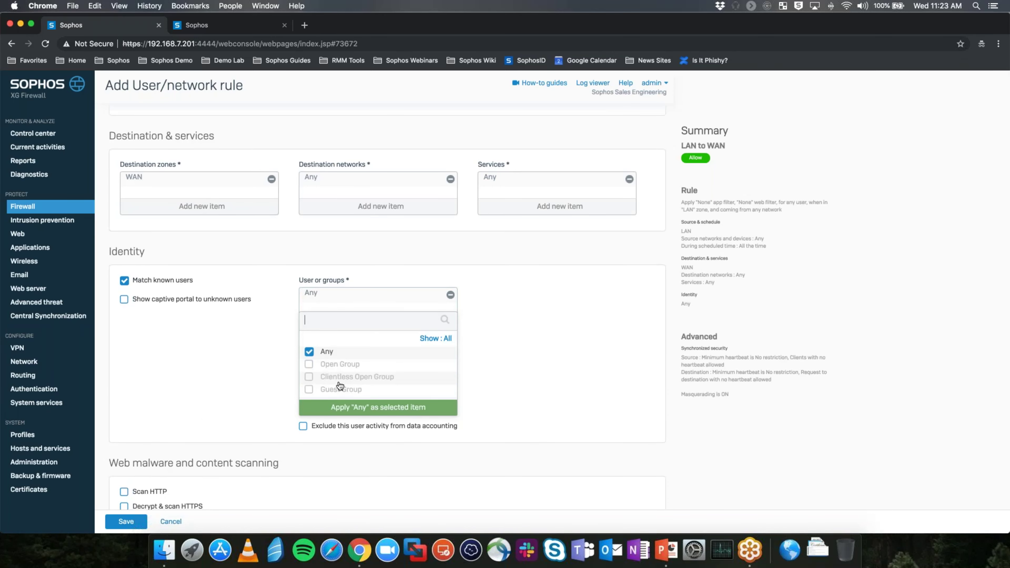
pyautogui.click(255, 346)
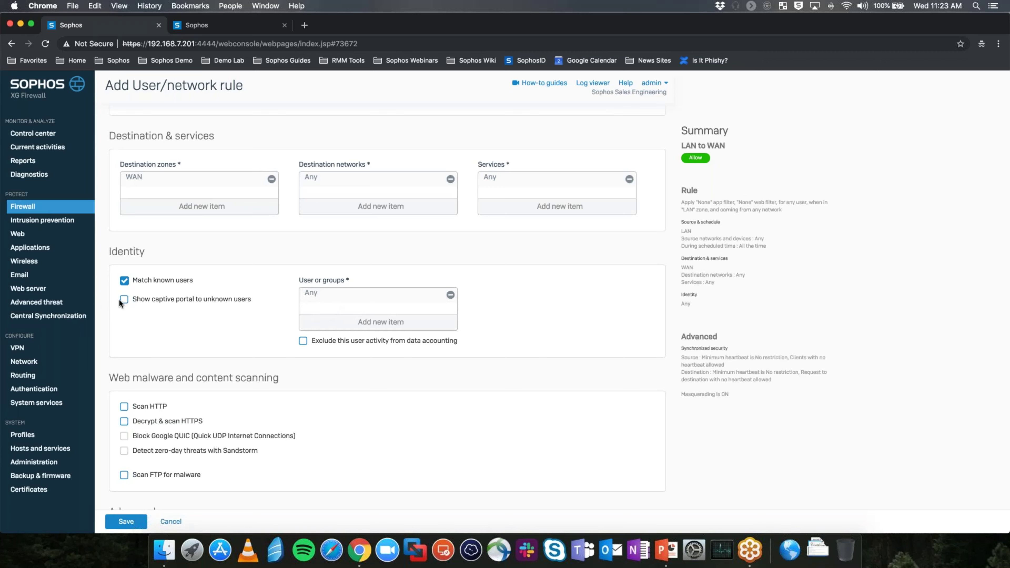
pyautogui.click(125, 305)
pyautogui.click(304, 342)
pyautogui.click(303, 341)
# Enable HTTP scanning, HTTPS decryption and scanning, and Sandstorm zero-day threat detection for the rule.
pyautogui.scroll(-3, 275, 393)
pyautogui.scroll(-2, 275, 394)
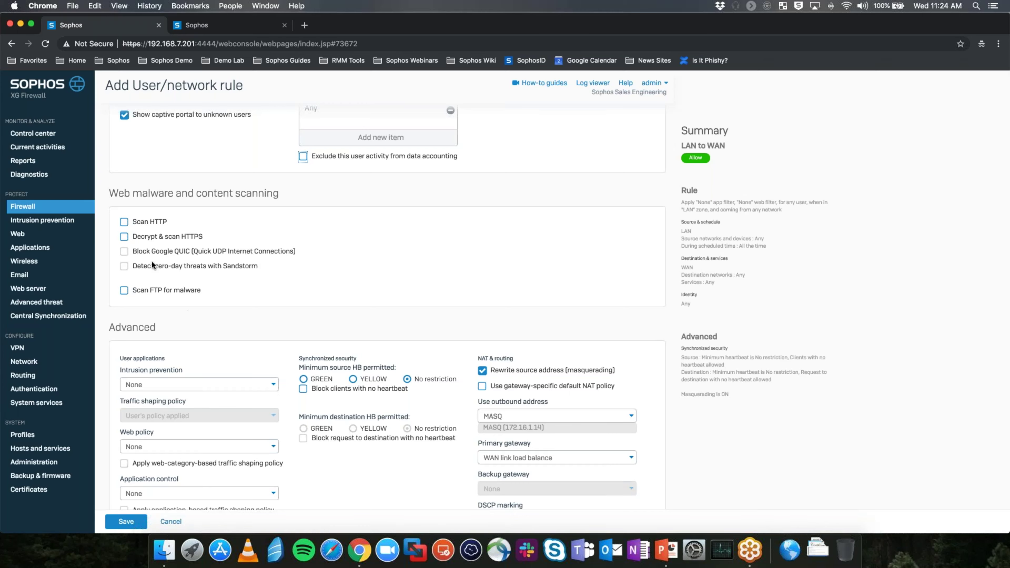
pyautogui.click(124, 223)
pyautogui.click(124, 238)
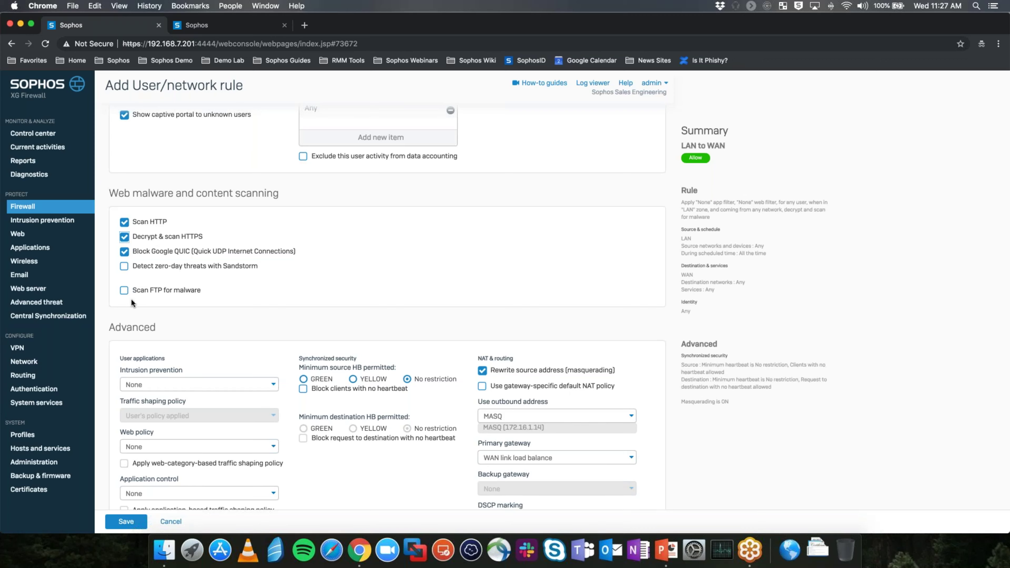
pyautogui.click(125, 267)
# Look through the intrusion prevention policies available for the rule.
pyautogui.scroll(-5, 329, 312)
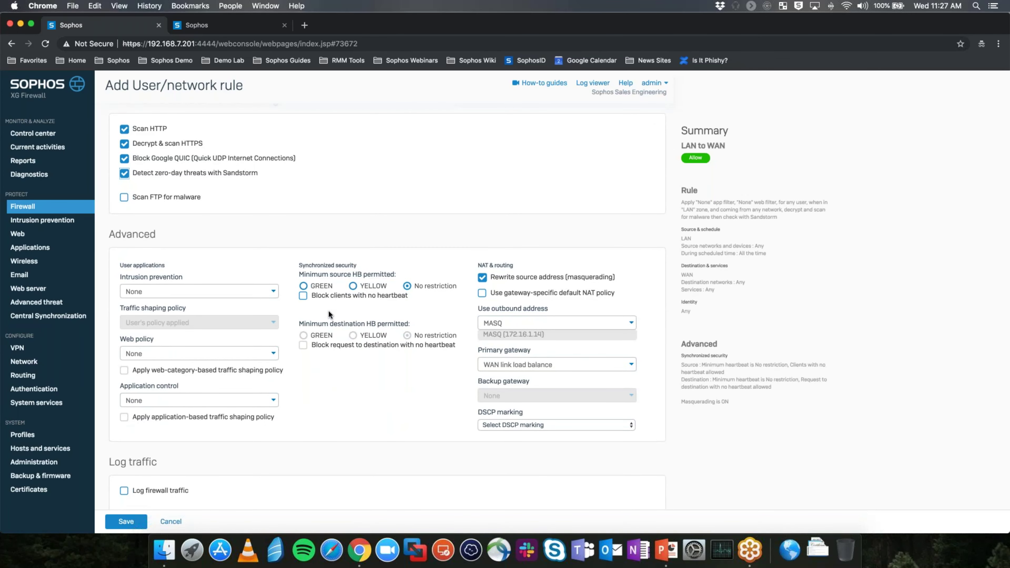
pyautogui.scroll(-1, 329, 315)
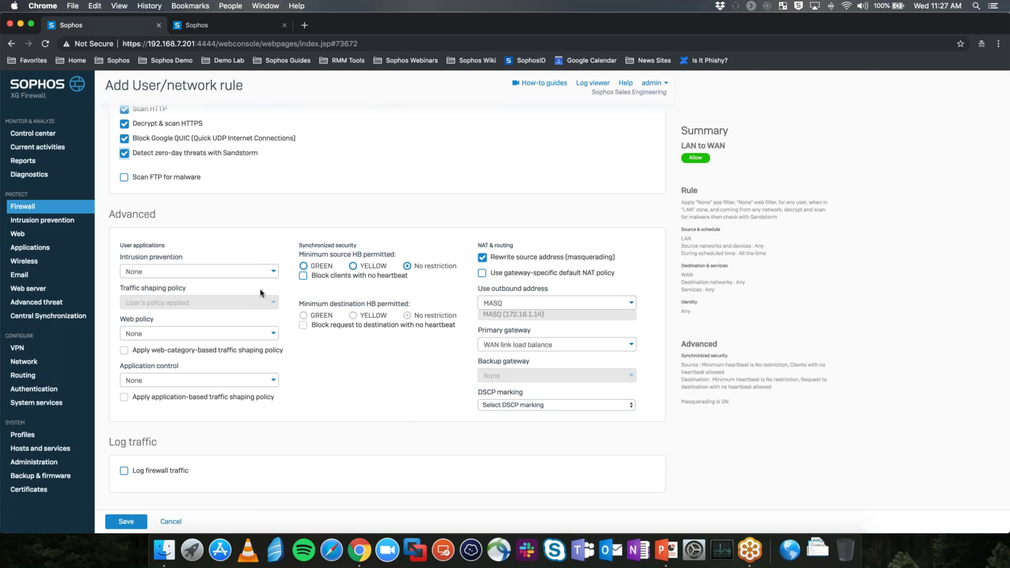
pyautogui.click(251, 274)
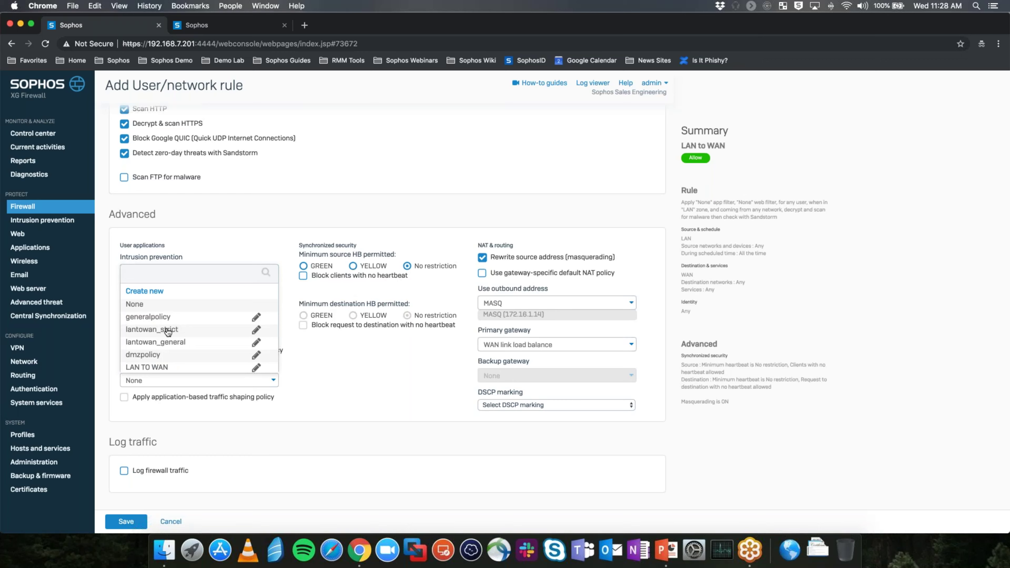
pyautogui.scroll(-3, 168, 332)
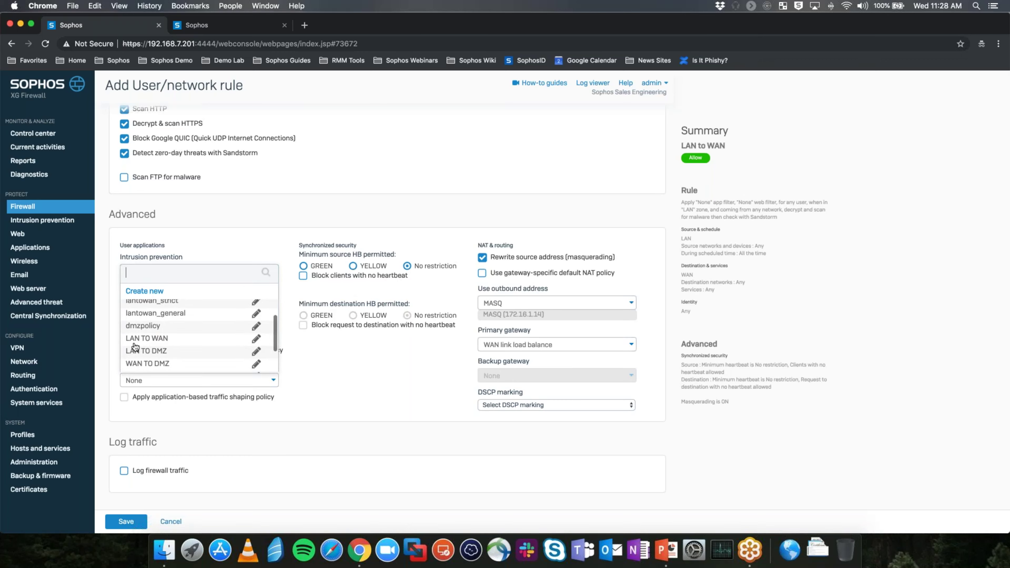
pyautogui.scroll(2, 141, 346)
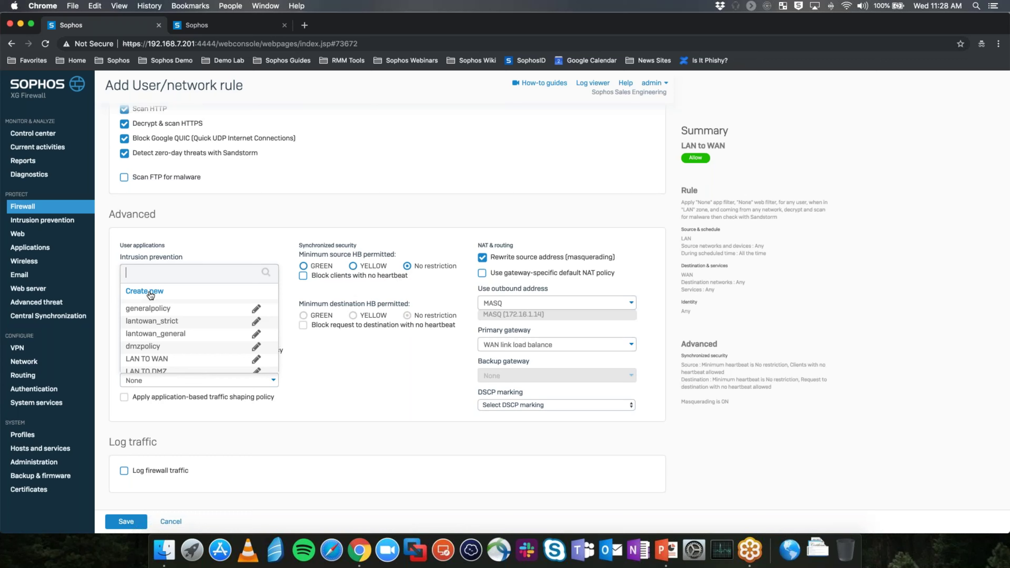
pyautogui.click(314, 357)
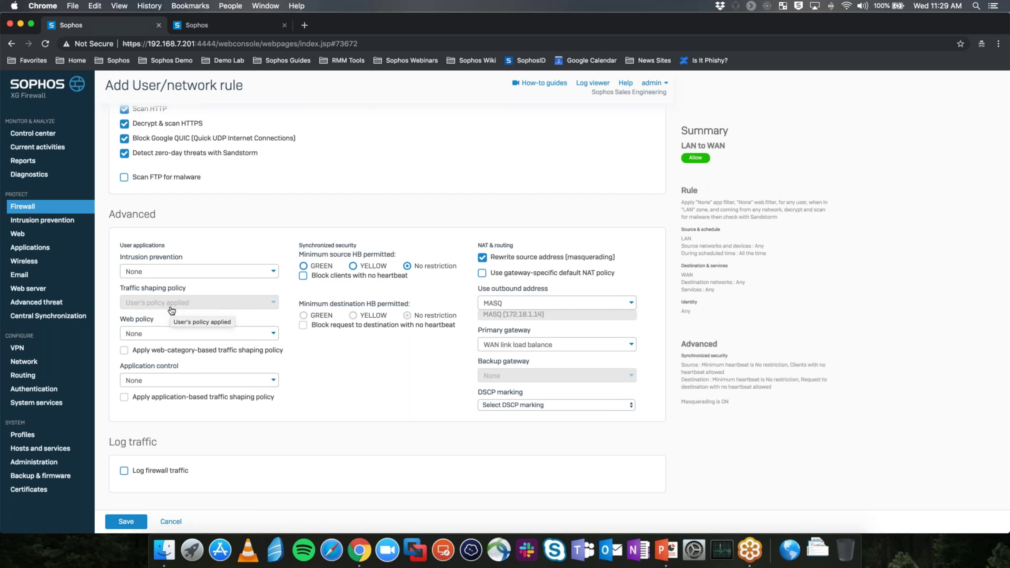
# Turn off matching of known users and look through the available traffic shaping policies.
pyautogui.scroll(5, 172, 310)
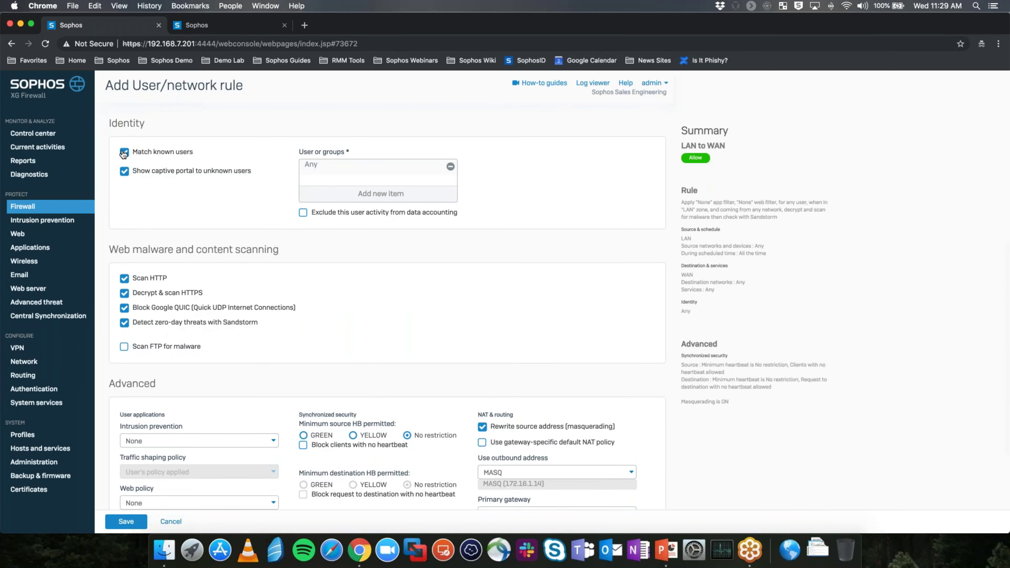
pyautogui.click(125, 152)
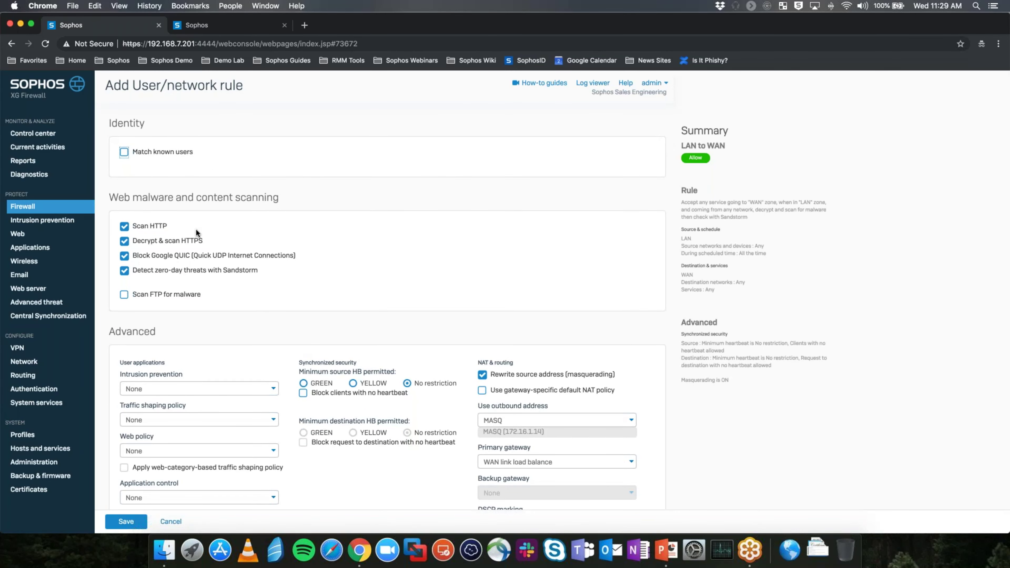
pyautogui.scroll(-4, 195, 228)
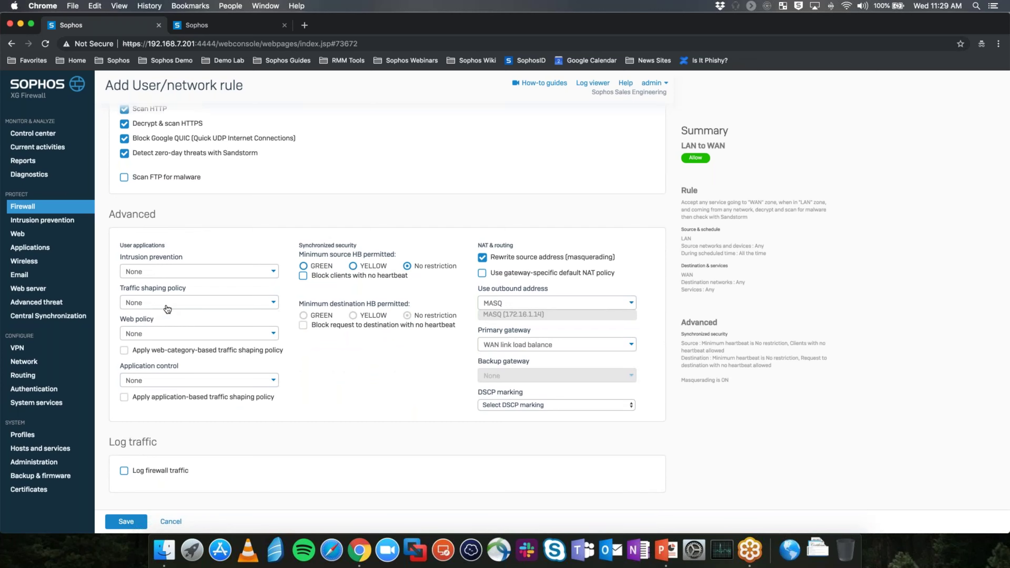
pyautogui.click(168, 309)
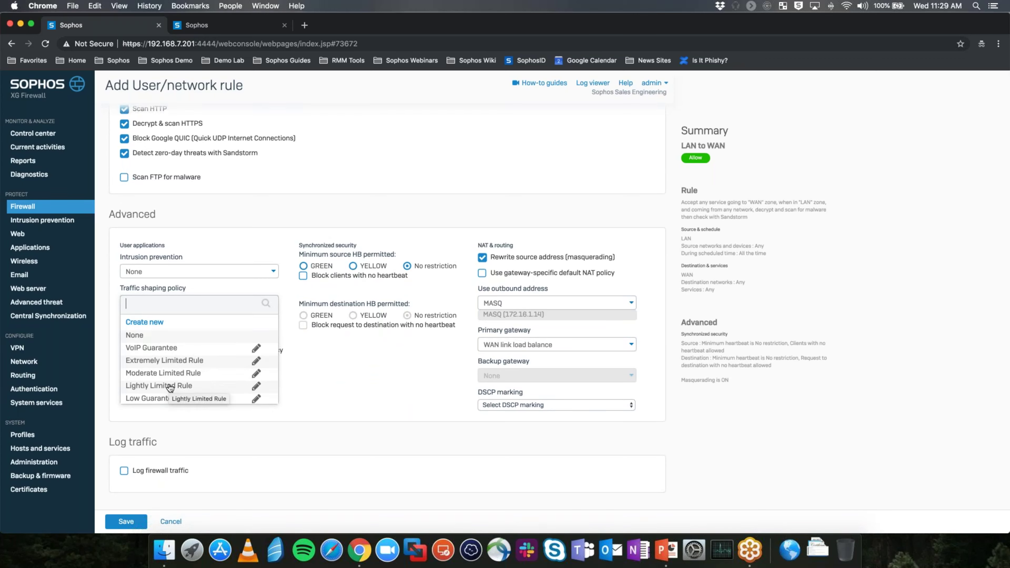
pyautogui.click(350, 360)
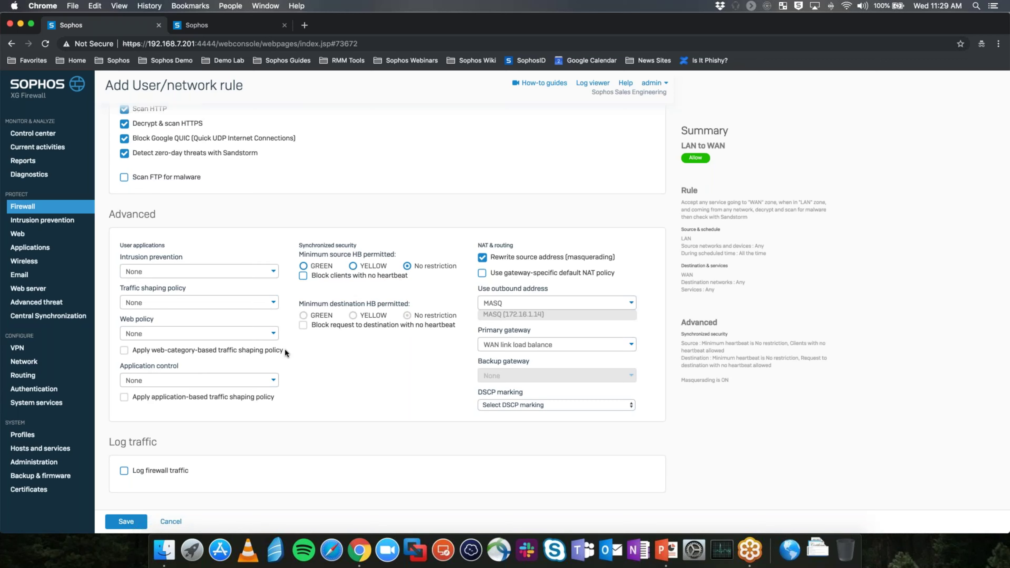
# Open the web policy named Default Policy from the rule's web policy choices and examine its rules.
pyautogui.click(273, 339)
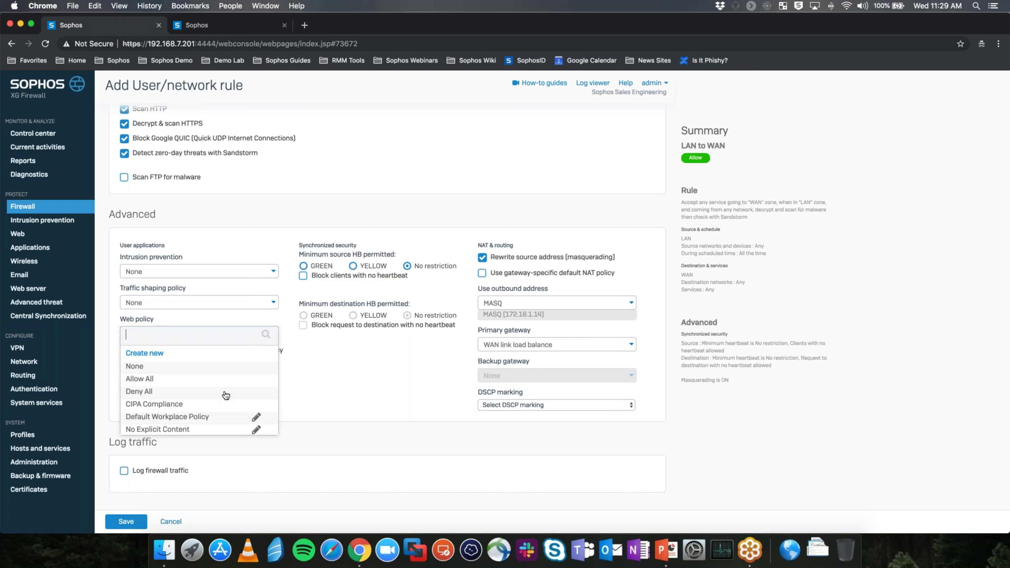
pyautogui.scroll(-4, 226, 395)
pyautogui.scroll(-2, 225, 396)
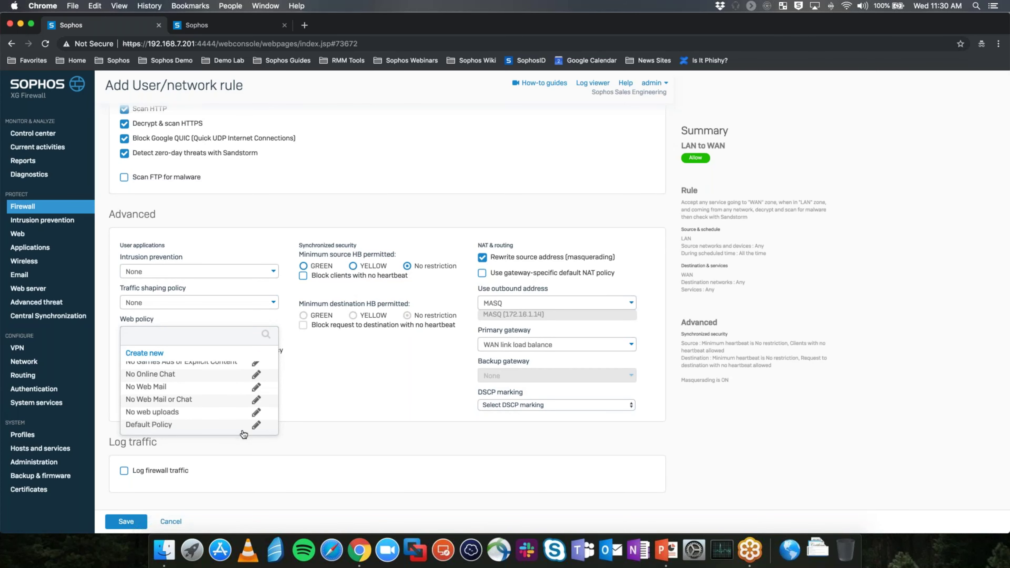
pyautogui.click(257, 426)
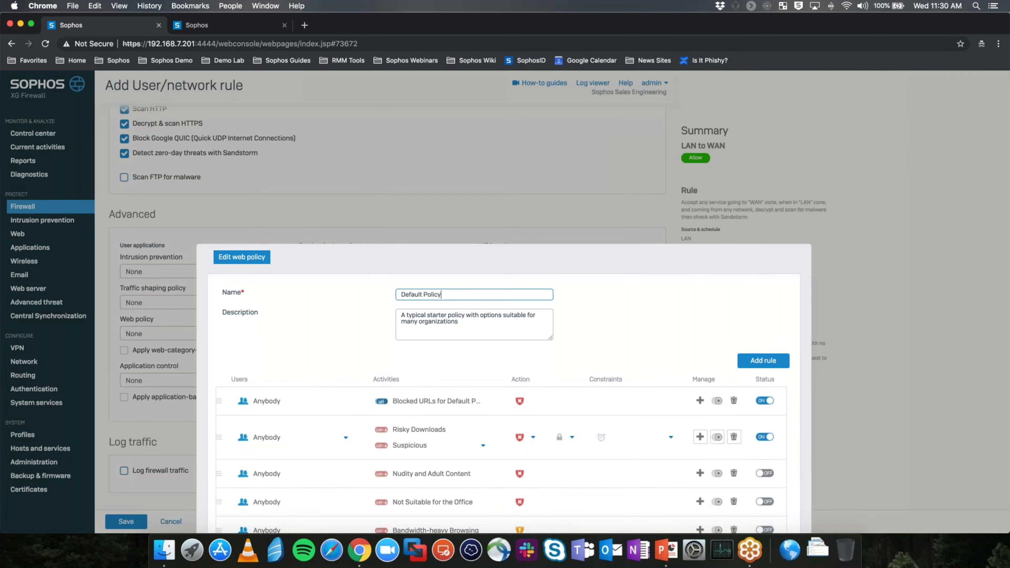
pyautogui.scroll(-5, 623, 344)
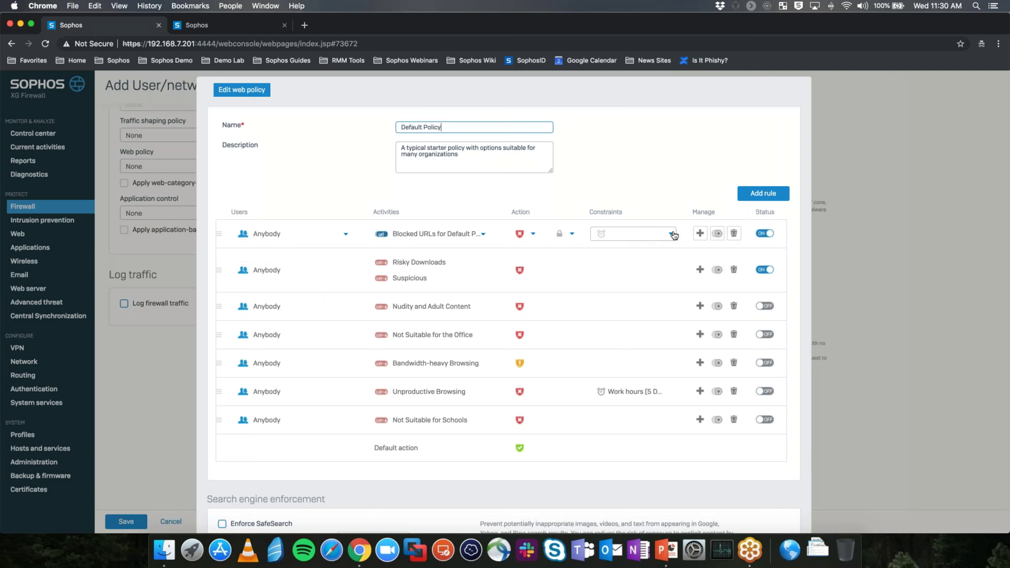
# Examine the time constraints for the blocked URLs entry and the policy's search enforcement and advanced settings, and close the policy without saving.
pyautogui.click(672, 234)
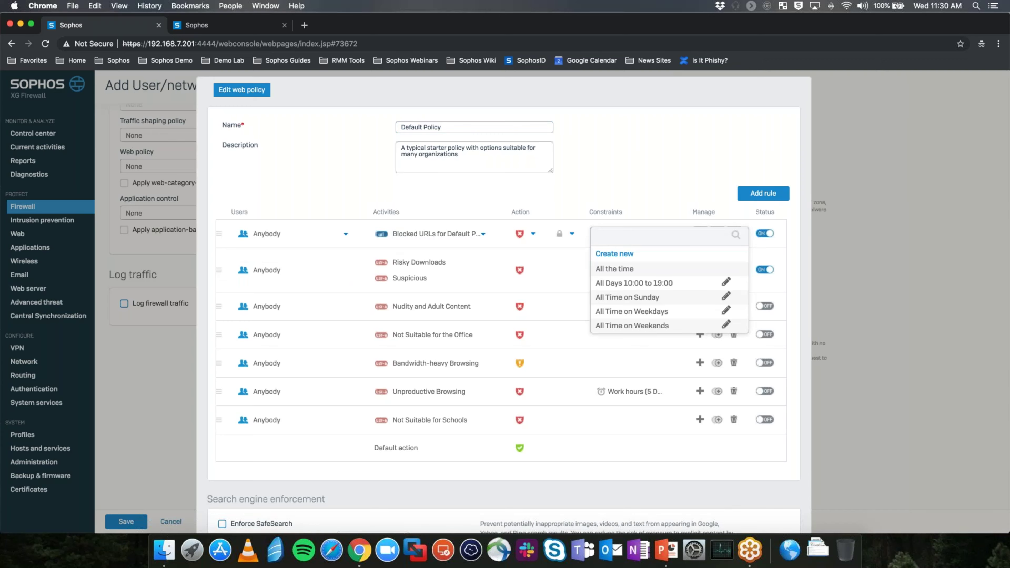
pyautogui.click(656, 189)
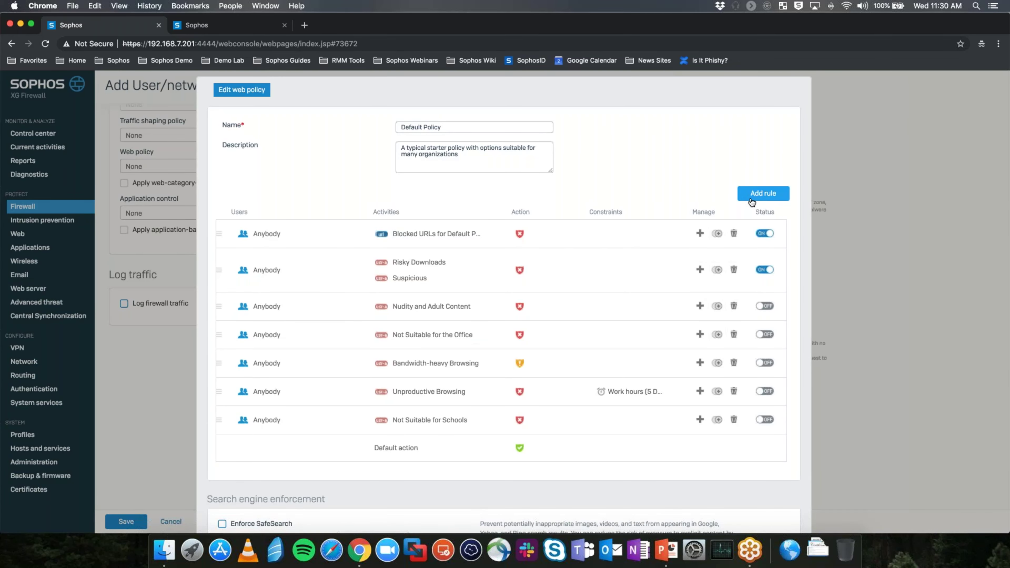
pyautogui.scroll(-1, 637, 358)
pyautogui.scroll(-5, 351, 343)
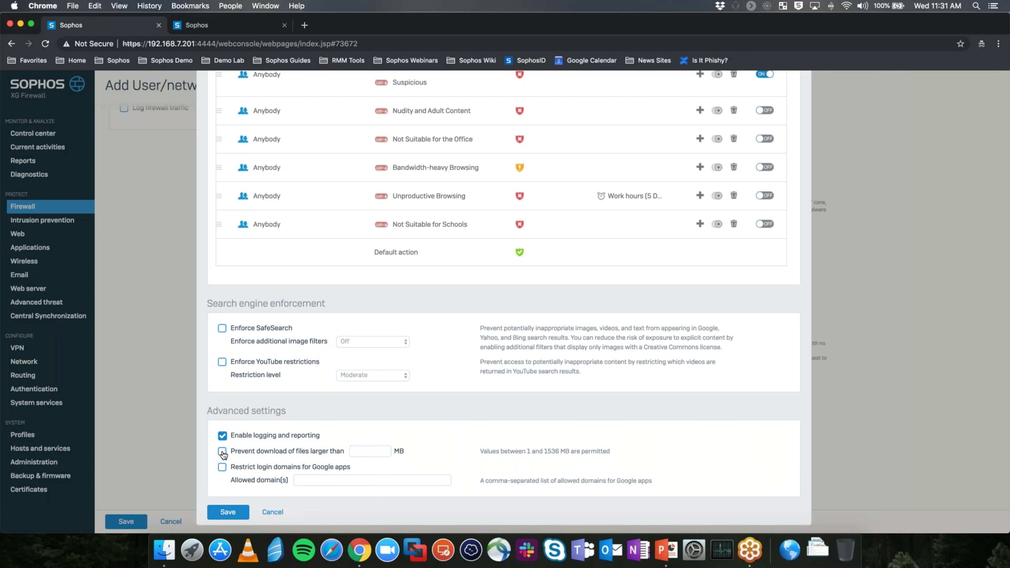
pyautogui.click(272, 512)
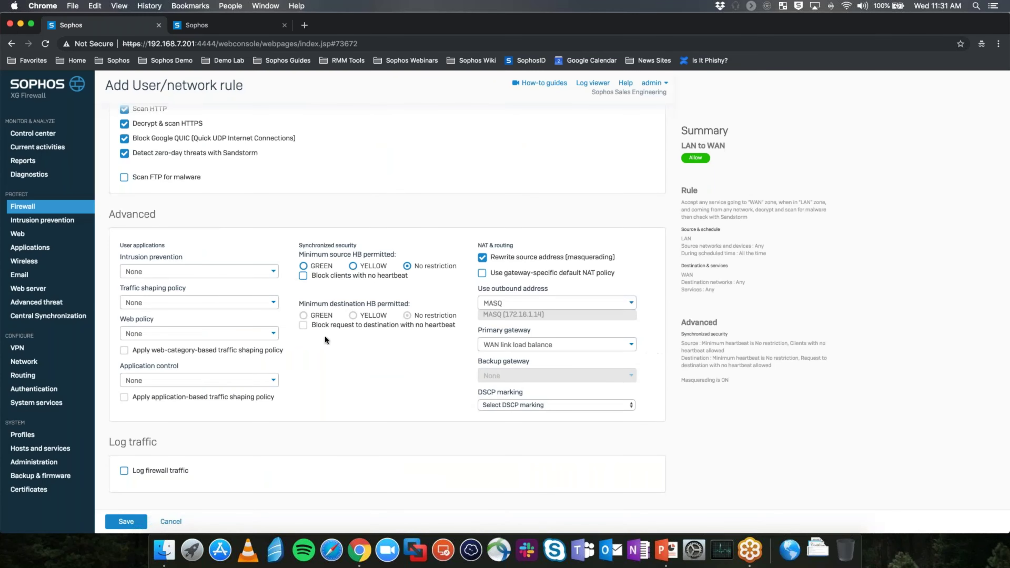
# Look through the templates offered for a new application filter policy and cancel its creation.
pyautogui.click(267, 384)
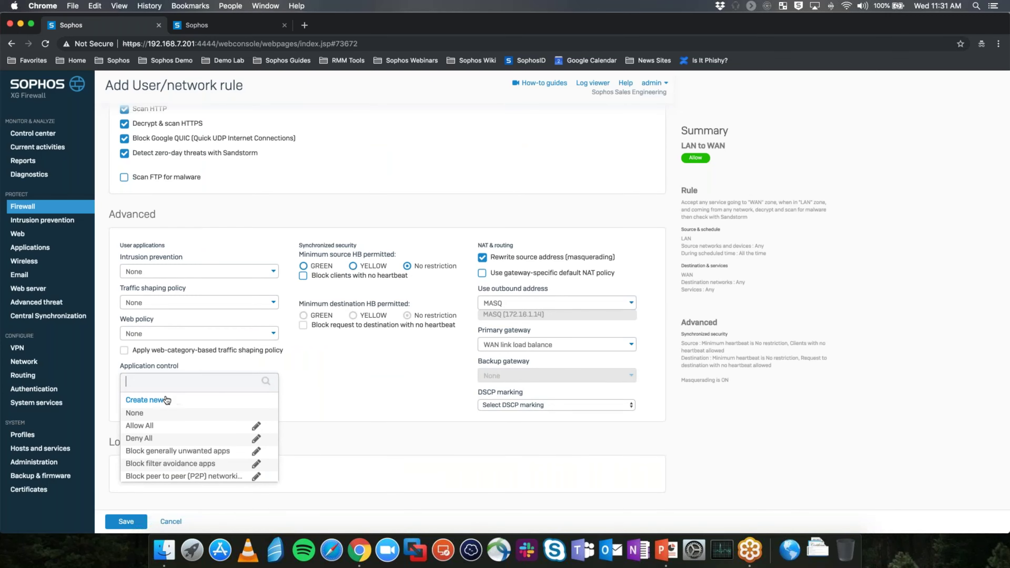
pyautogui.click(144, 400)
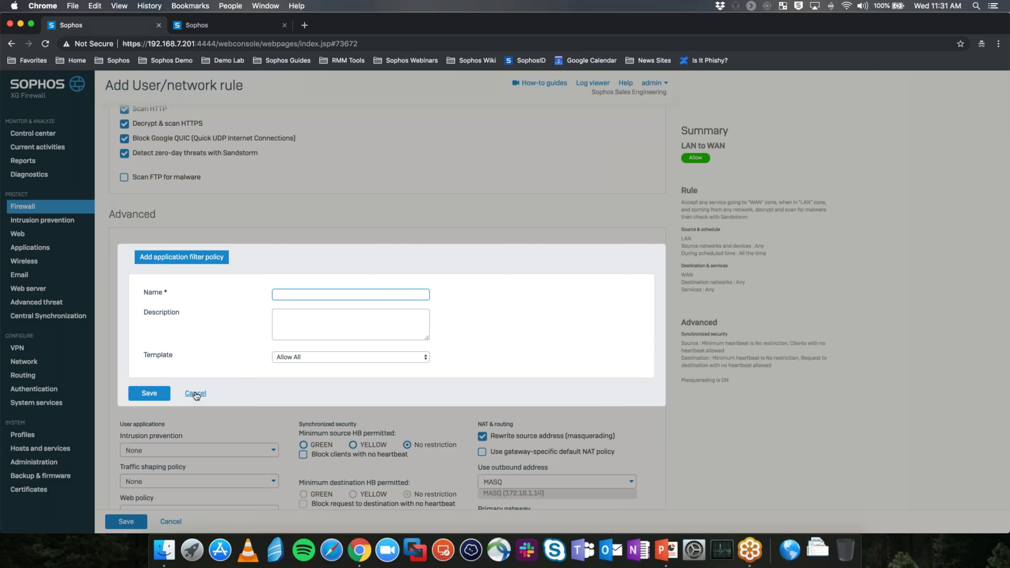
pyautogui.click(309, 358)
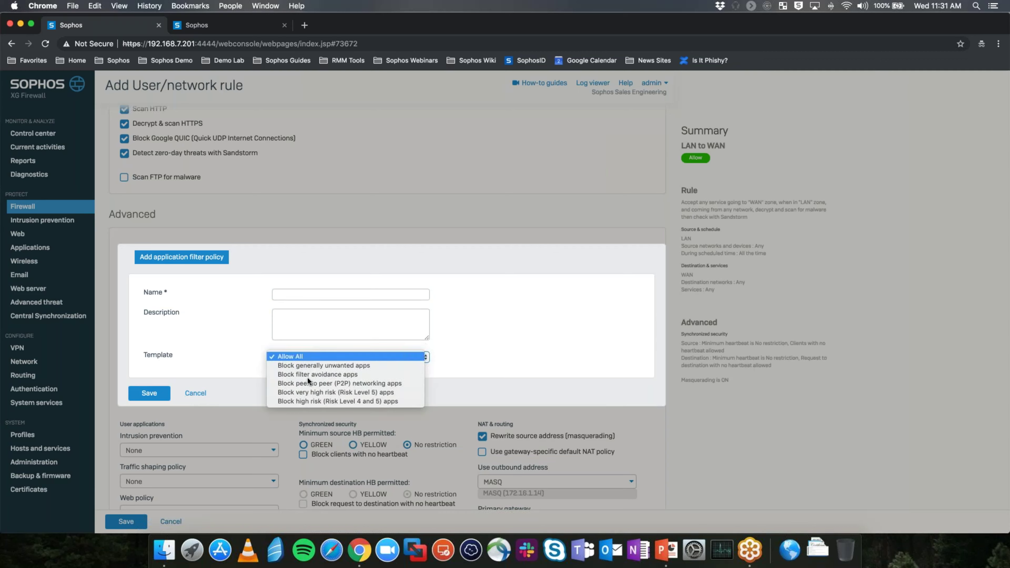
pyautogui.click(243, 371)
pyautogui.click(194, 394)
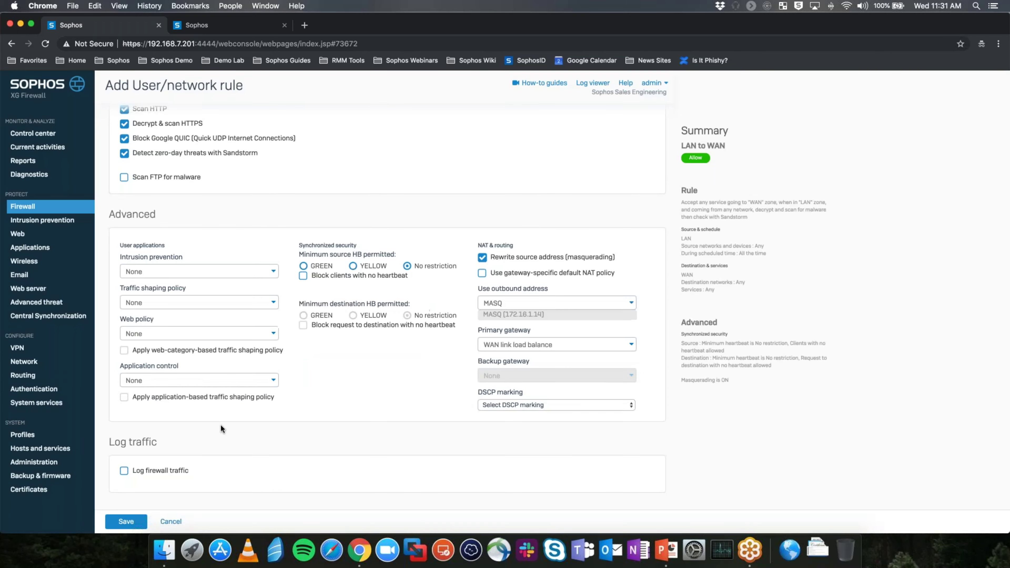
# Try out denying applications matching "farmville" in the Block generally unwanted apps policy, and discard the new policy rule.
pyautogui.click(235, 381)
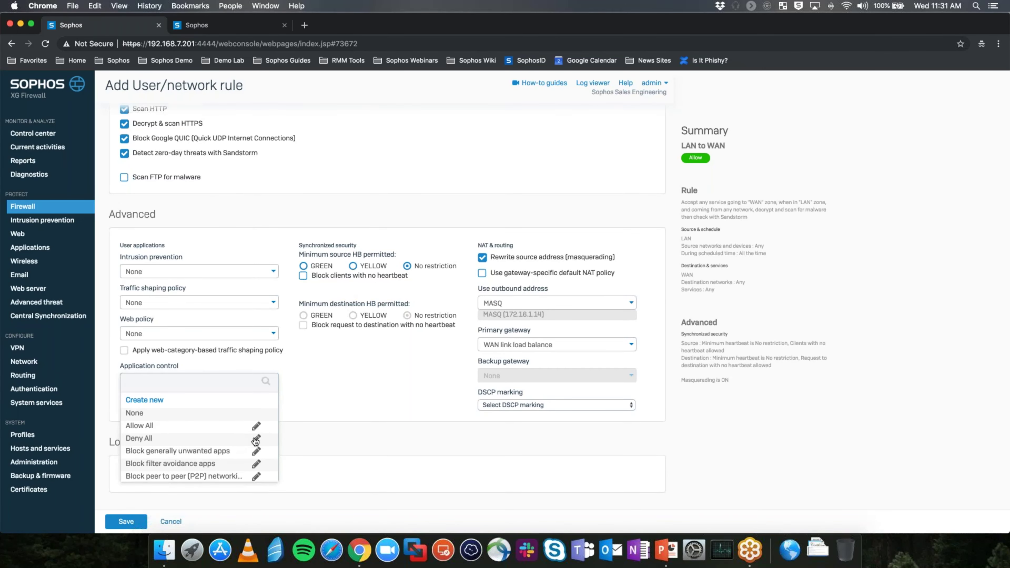
pyautogui.click(256, 451)
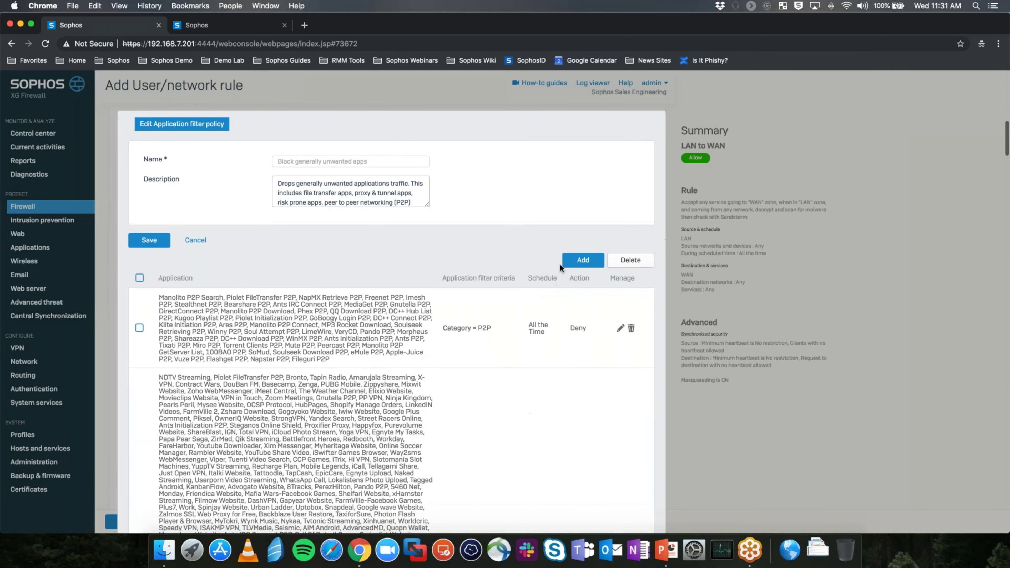
pyautogui.click(577, 261)
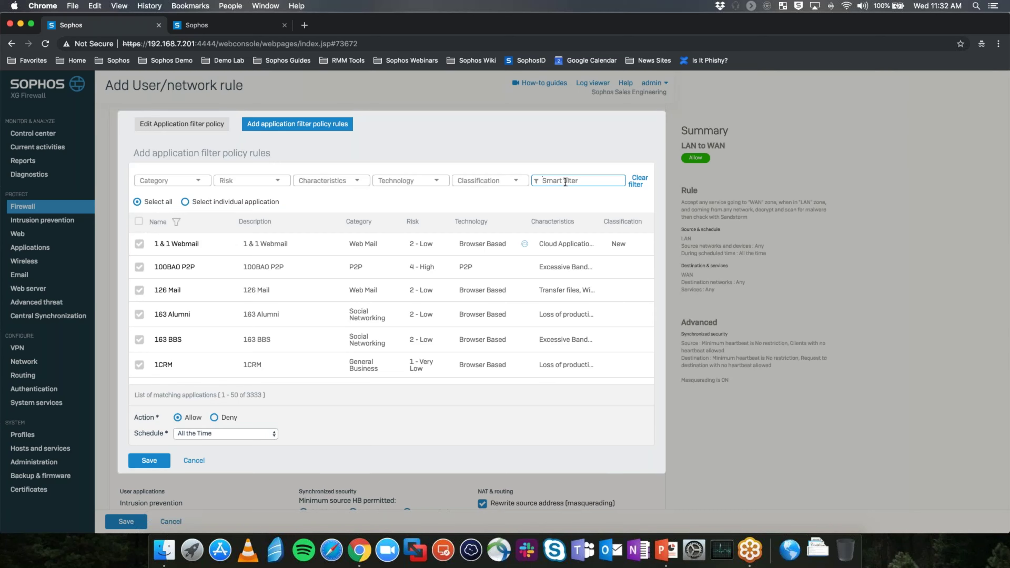
pyautogui.write('farmville')
pyautogui.press('Return')
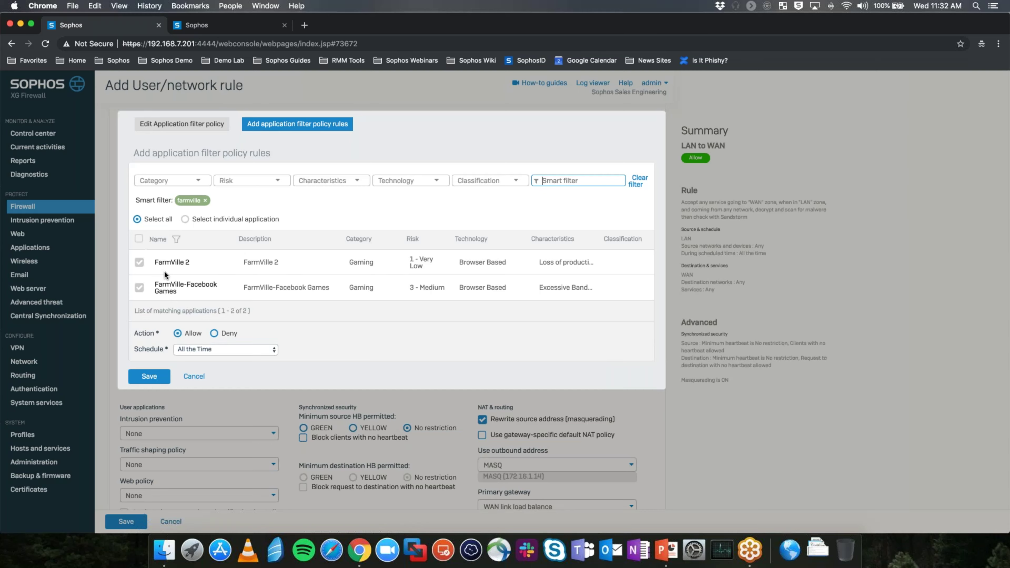
pyautogui.click(213, 333)
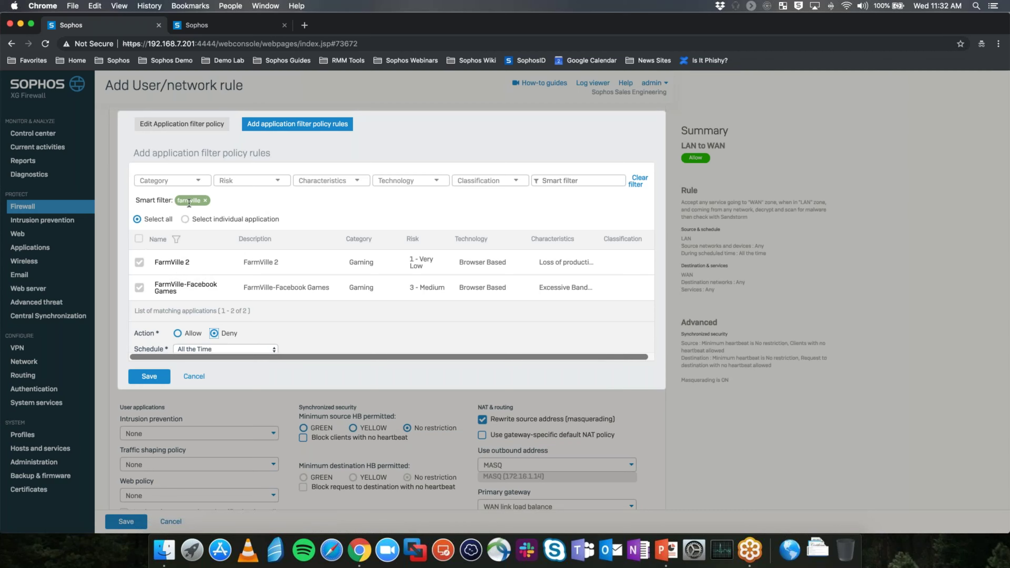
pyautogui.click(194, 377)
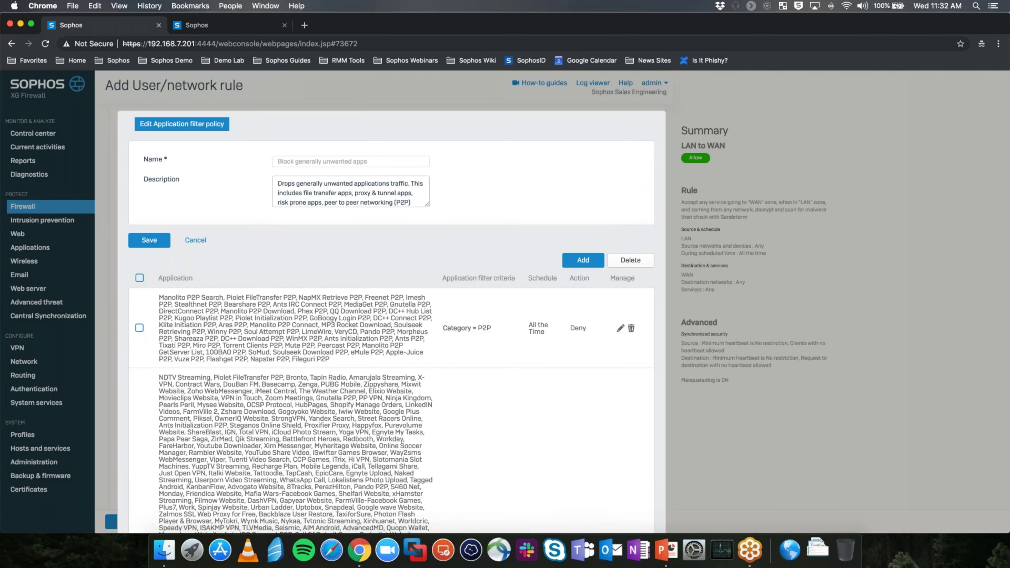
pyautogui.click(195, 240)
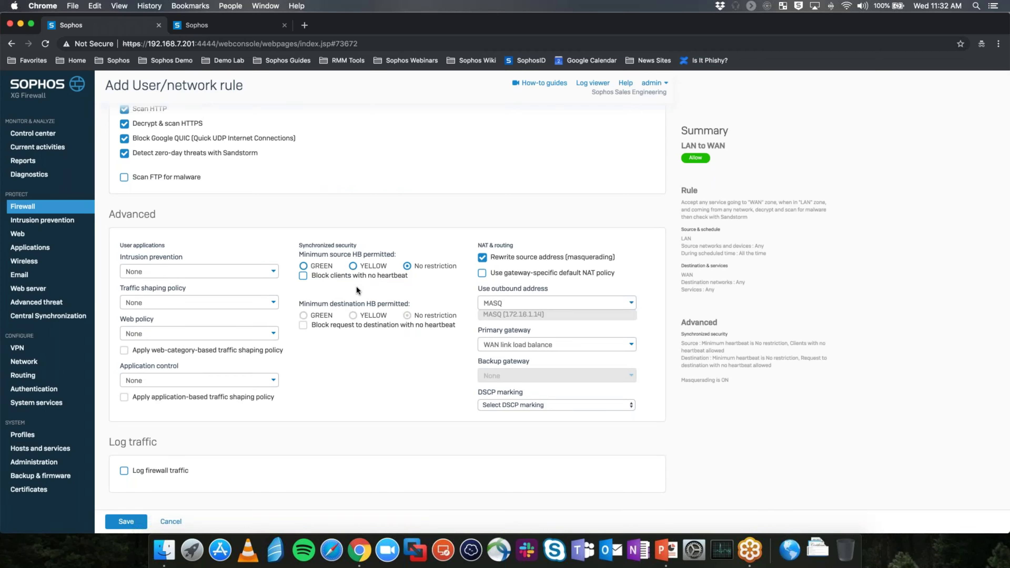
# Set the minimum permitted source heartbeat to YELLOW and try out blocking clients with no heartbeat, leaving that option off.
pyautogui.click(304, 267)
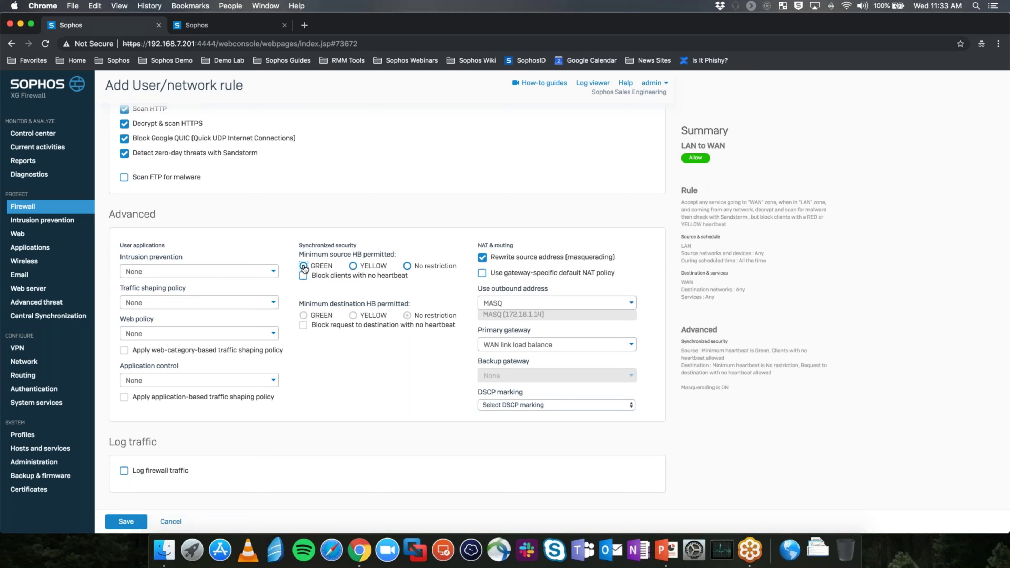
pyautogui.click(352, 267)
pyautogui.click(304, 277)
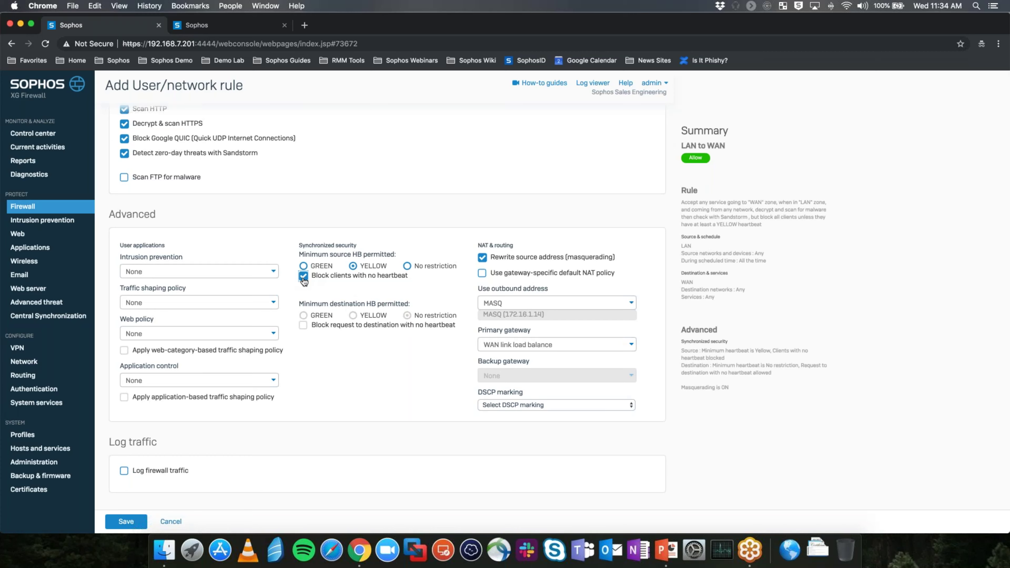
pyautogui.click(304, 280)
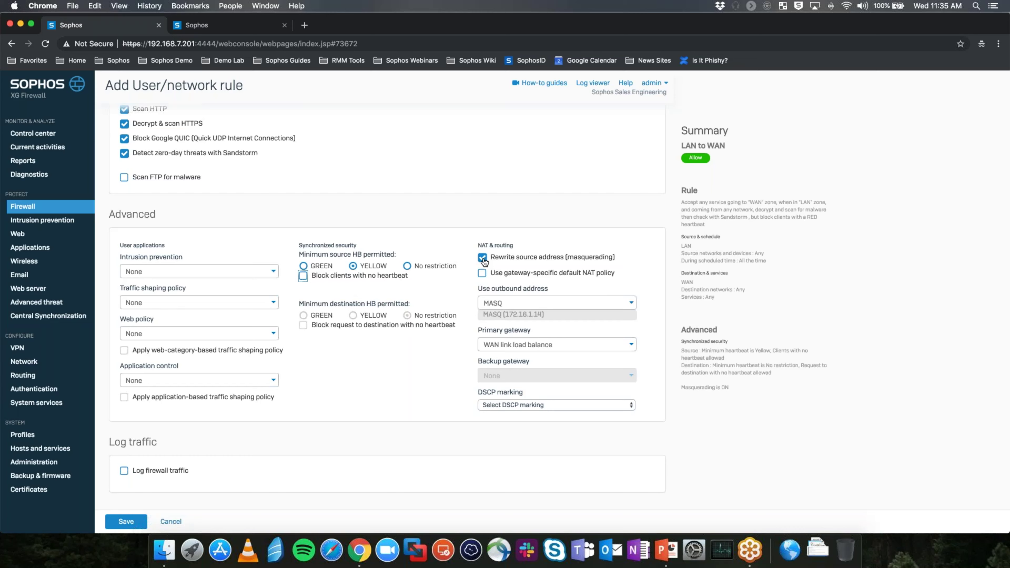
# Review the outbound address choices and set the rule's primary gateway to DHCP_PortB_GW.
pyautogui.click(503, 306)
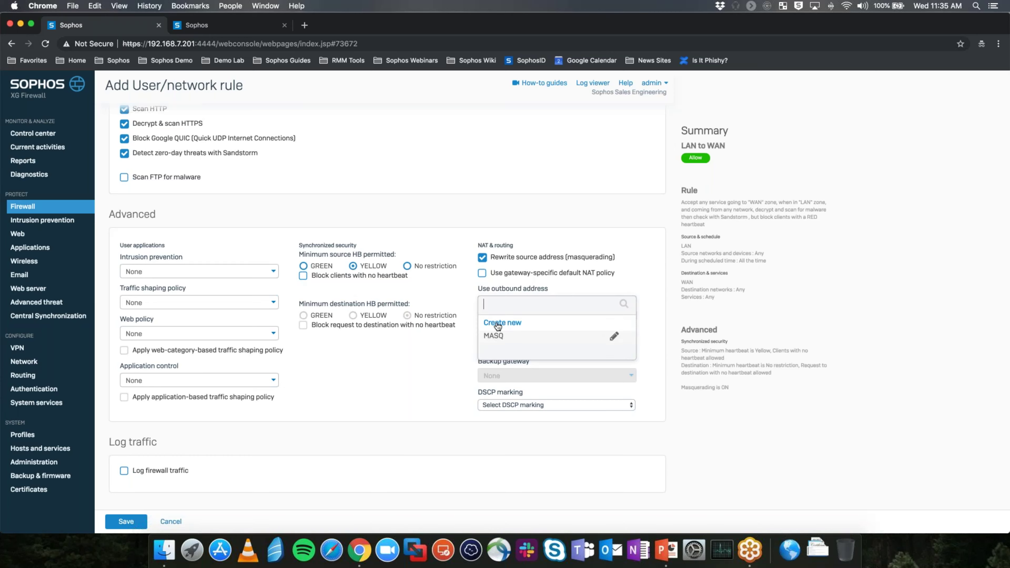
pyautogui.click(468, 331)
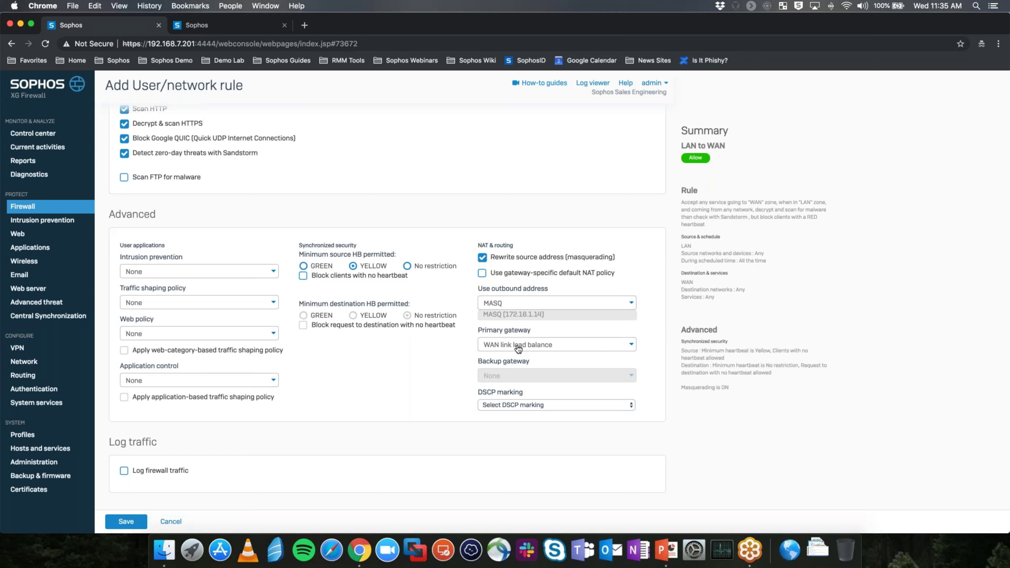
pyautogui.click(541, 345)
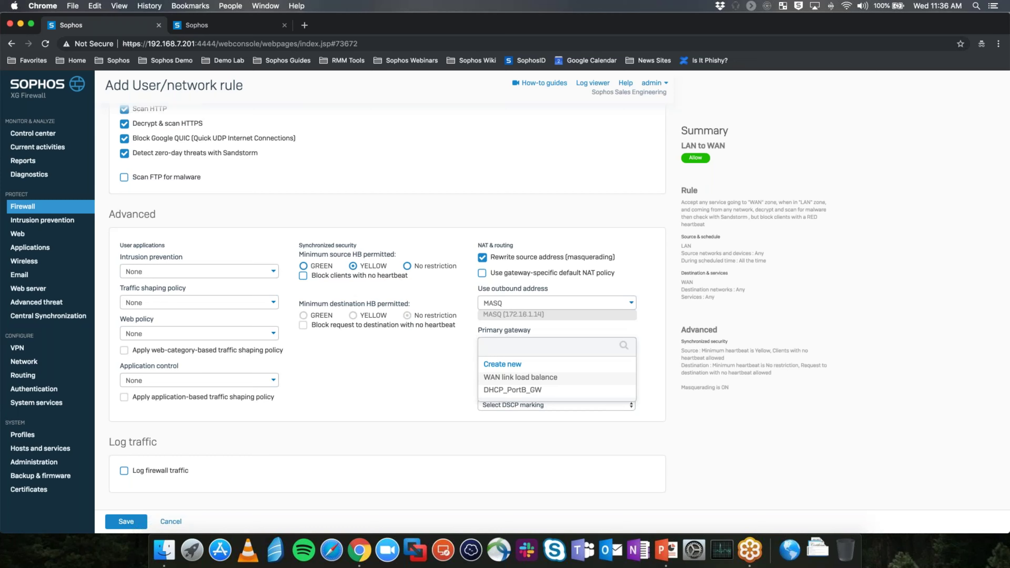
pyautogui.click(502, 392)
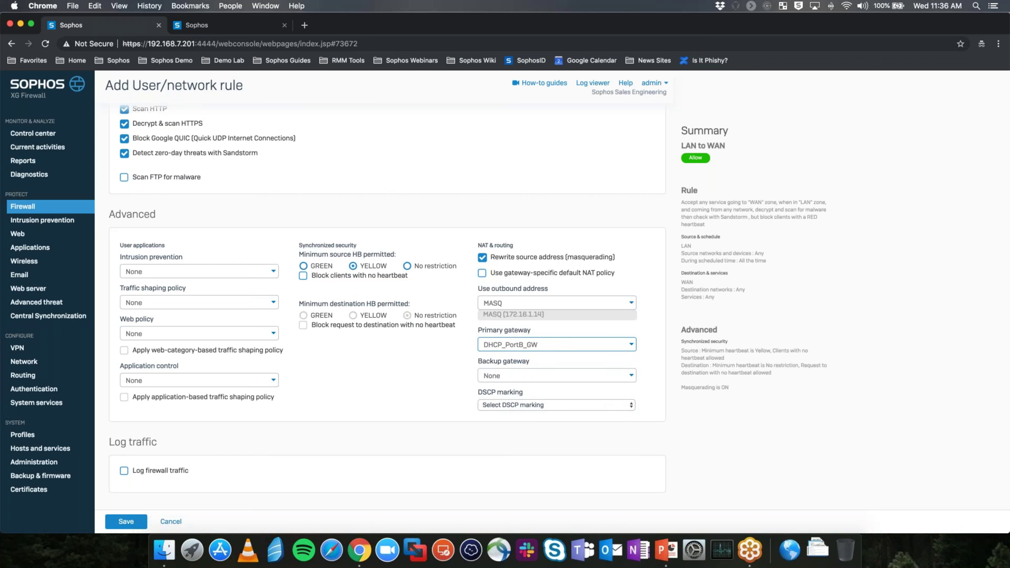
# Review the backup gateway and DSCP marking options without changing them, and save the LAN to WAN rule.
pyautogui.click(503, 376)
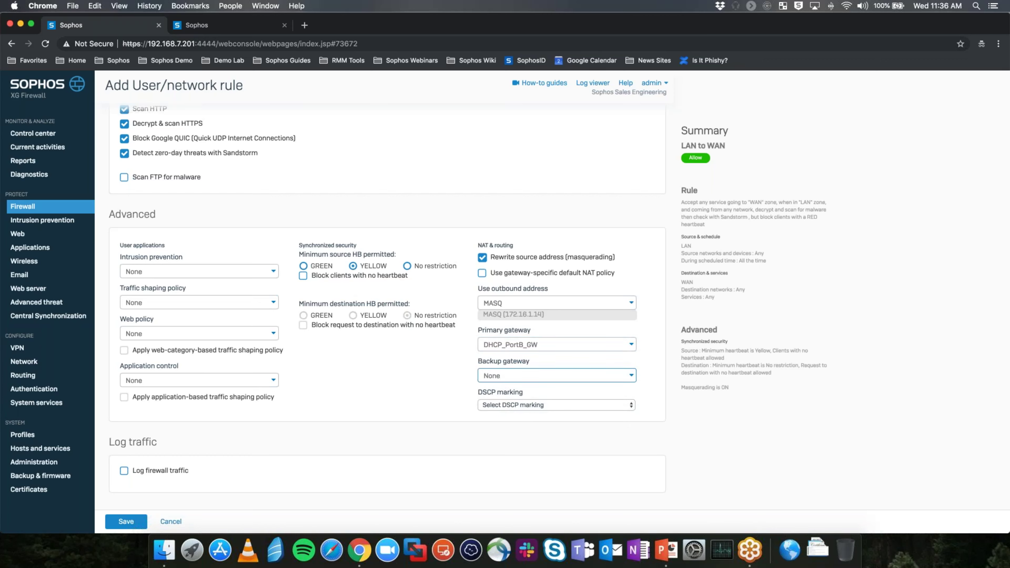
pyautogui.click(441, 374)
pyautogui.click(521, 407)
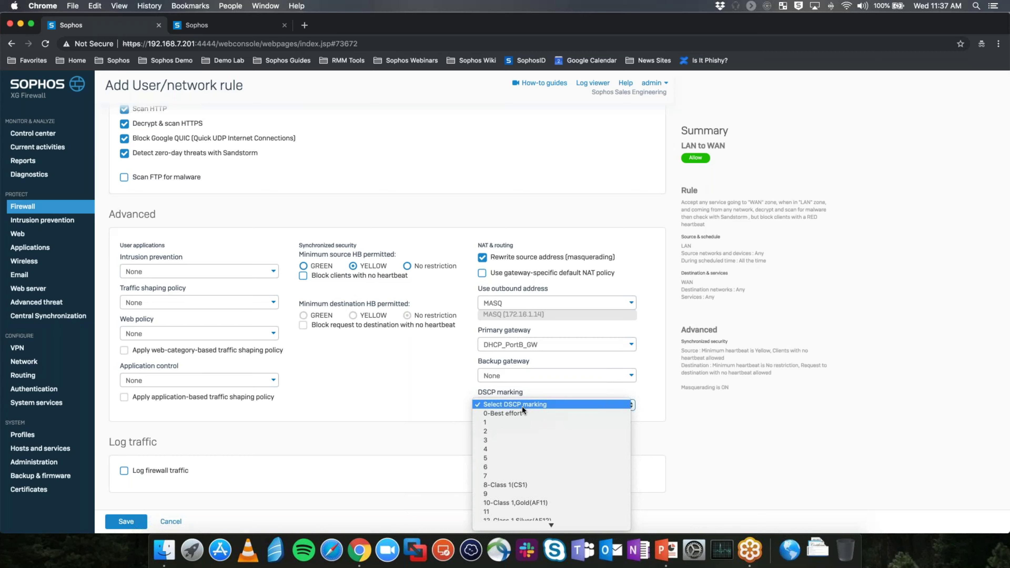
pyautogui.click(386, 399)
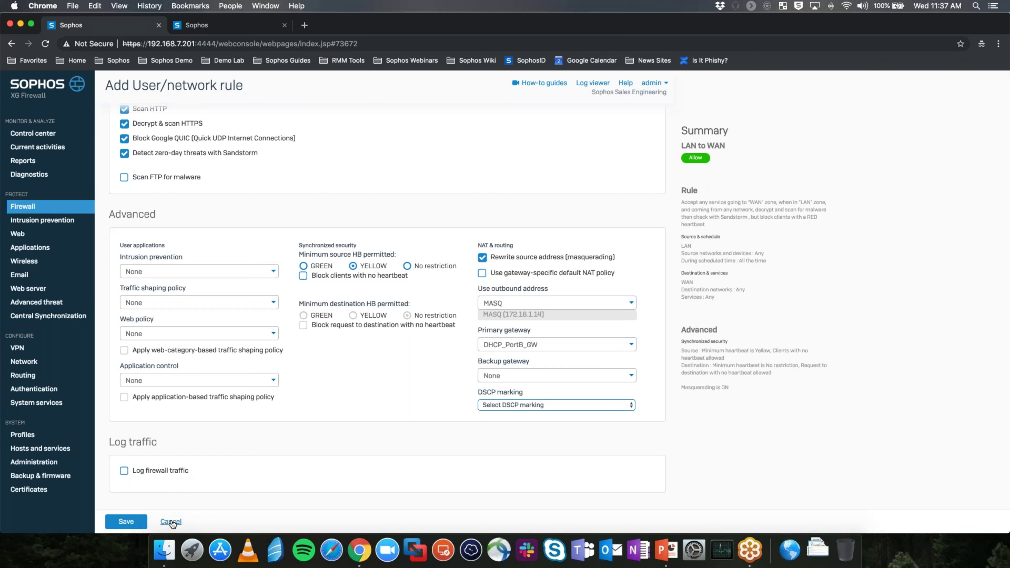
pyautogui.click(127, 522)
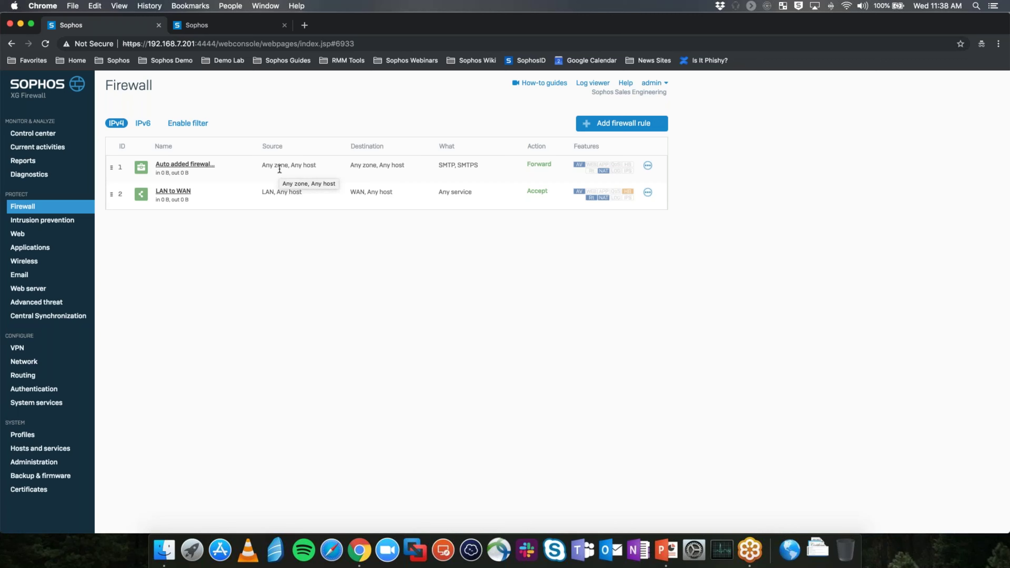
# Disable the auto-added SMTP and SMTPS firewall rule at the top of the rule list.
pyautogui.click(648, 166)
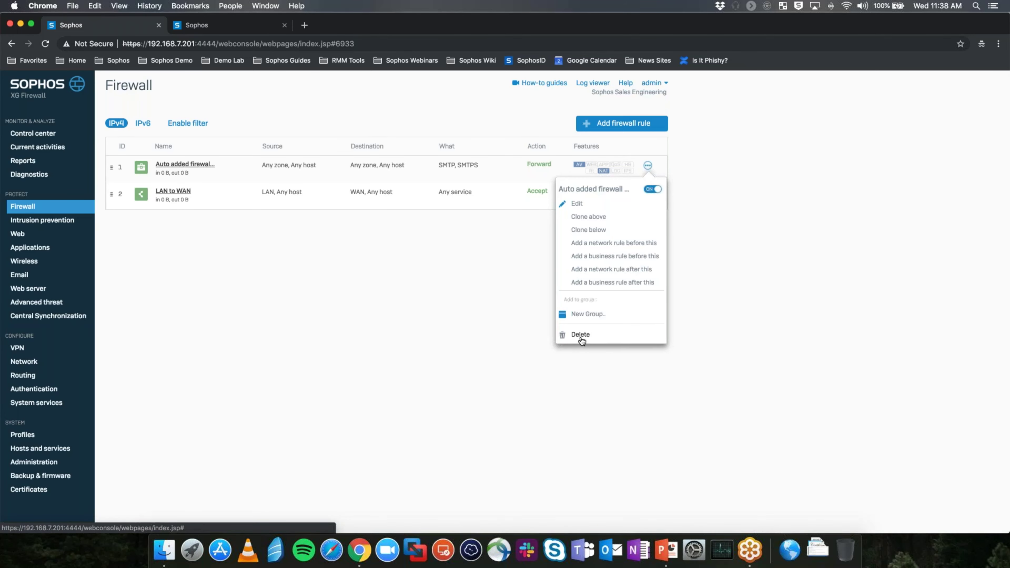
pyautogui.click(653, 189)
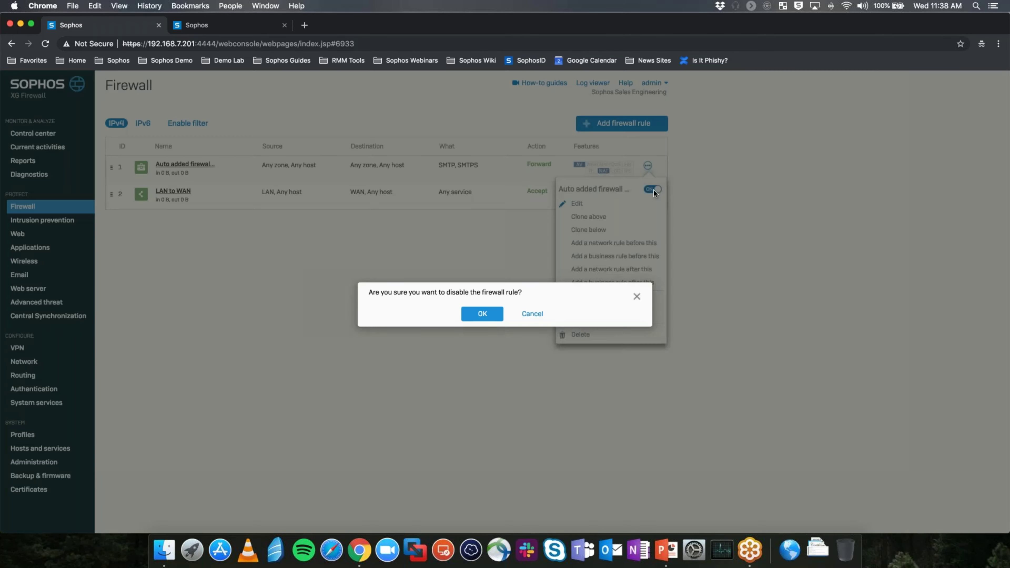
pyautogui.click(482, 314)
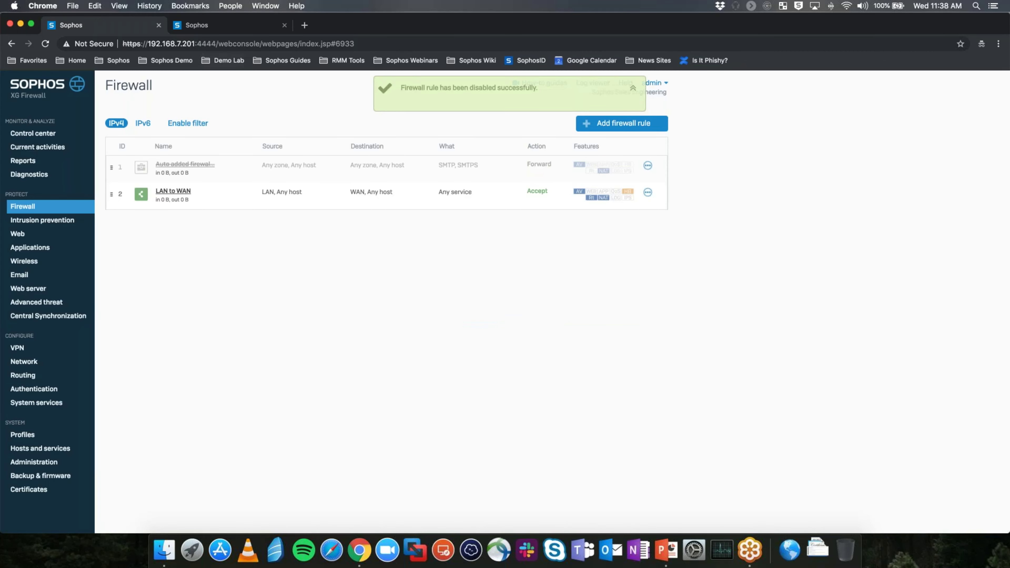
# Log in to the second firewall at 192.168.7.200 as admin with the account password.
pyautogui.click(214, 28)
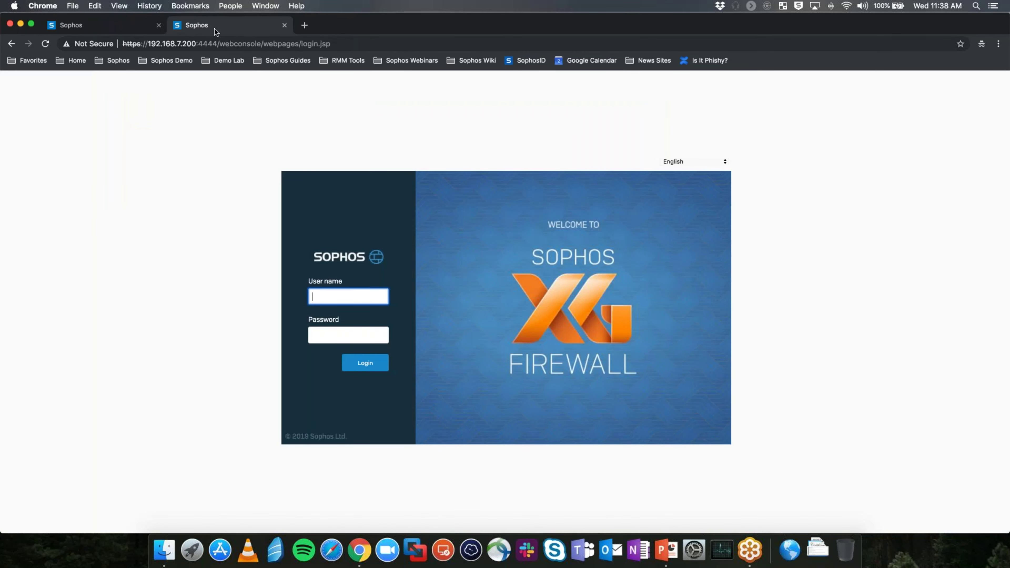
pyautogui.press('Tab')
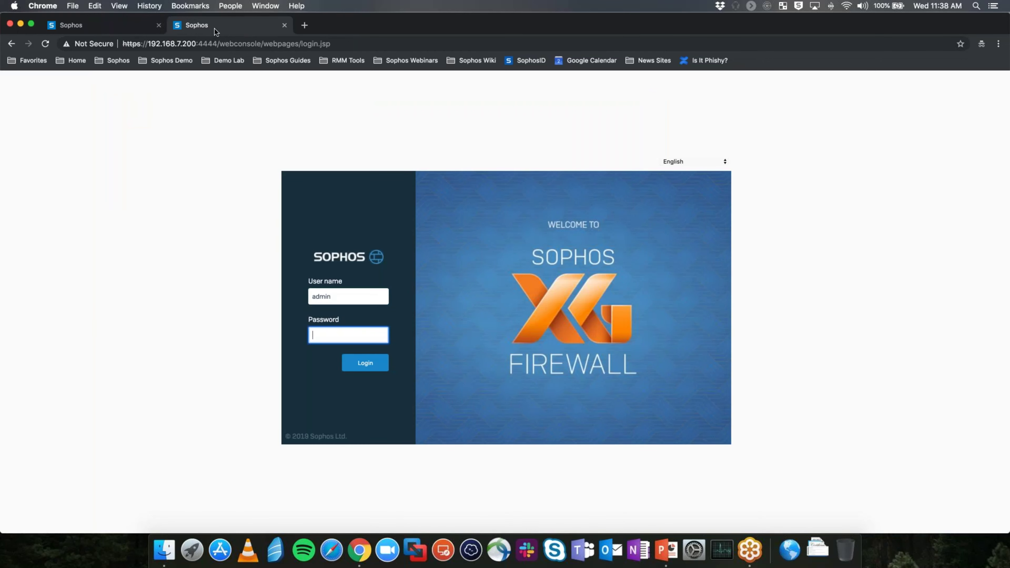
pyautogui.write('••••••••')
pyautogui.press('Return')
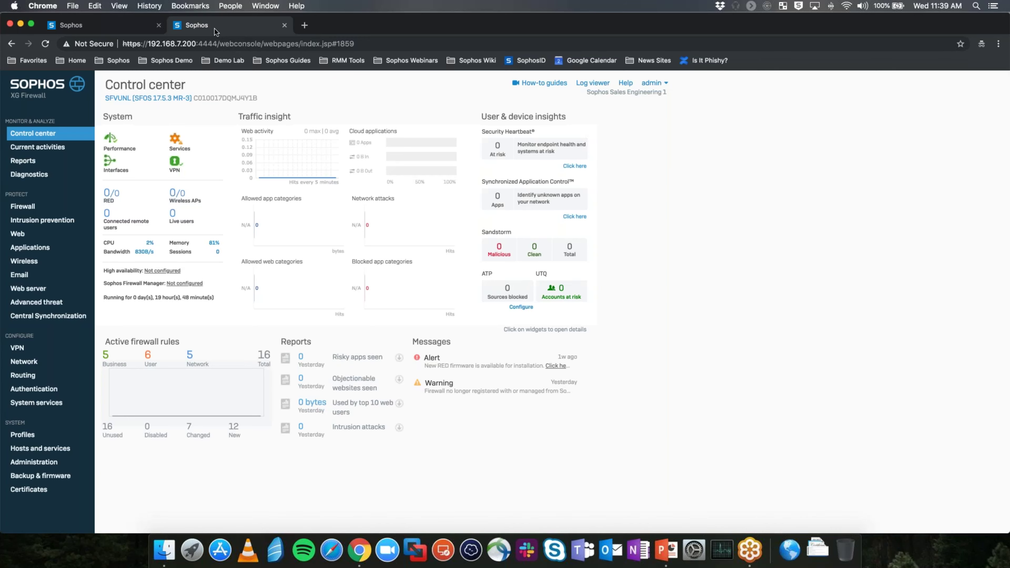
# Open the second firewall's rule list and look through all of its IPv4 rules.
pyautogui.click(28, 210)
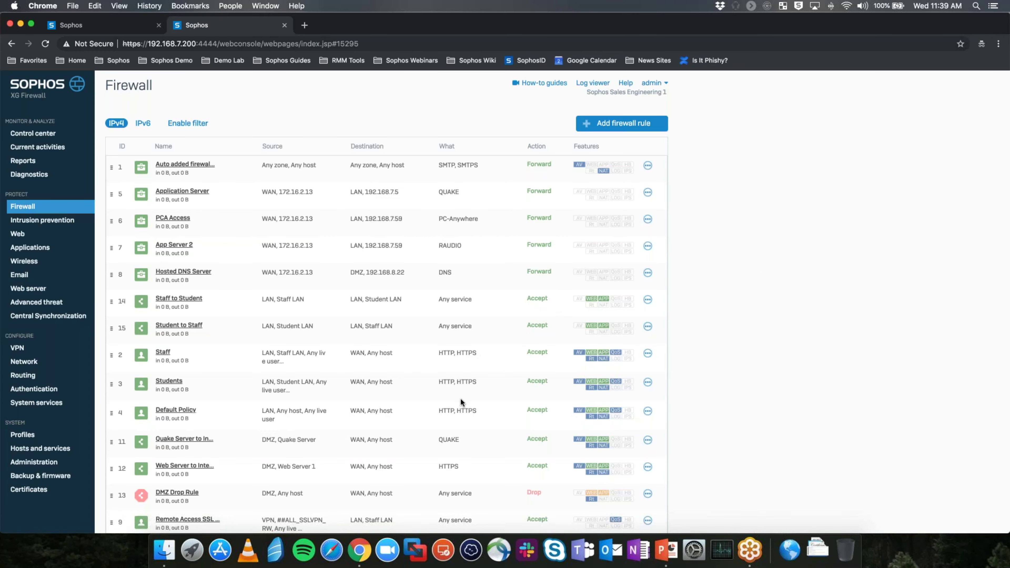
pyautogui.scroll(-3, 460, 402)
pyautogui.scroll(3, 460, 402)
pyautogui.scroll(-3, 361, 458)
pyautogui.scroll(3, 361, 459)
# Enable the rule filter, check the rule type choices, and filter the list to source zone LAN and destination zone WAN.
pyautogui.click(178, 127)
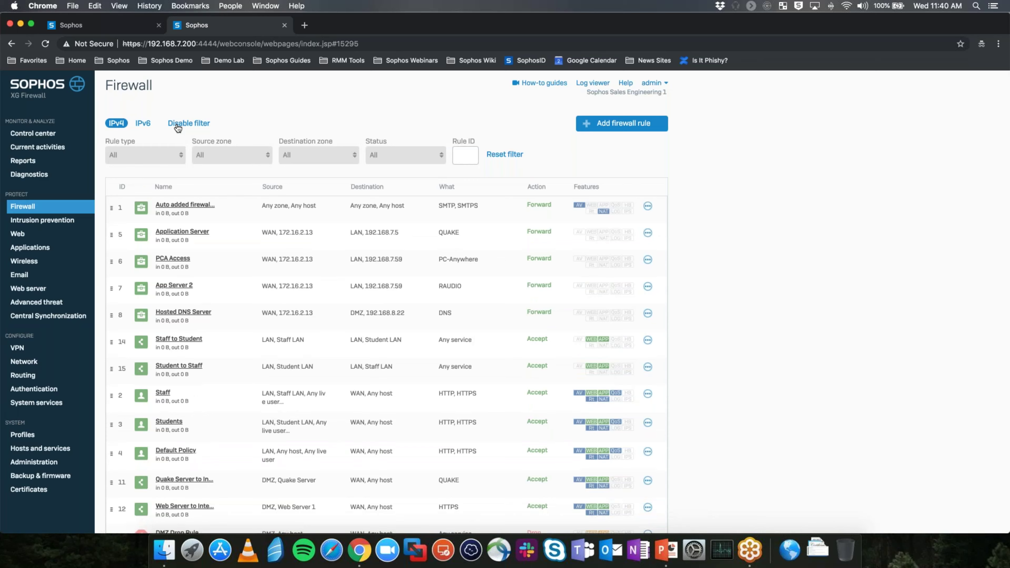
pyautogui.click(181, 156)
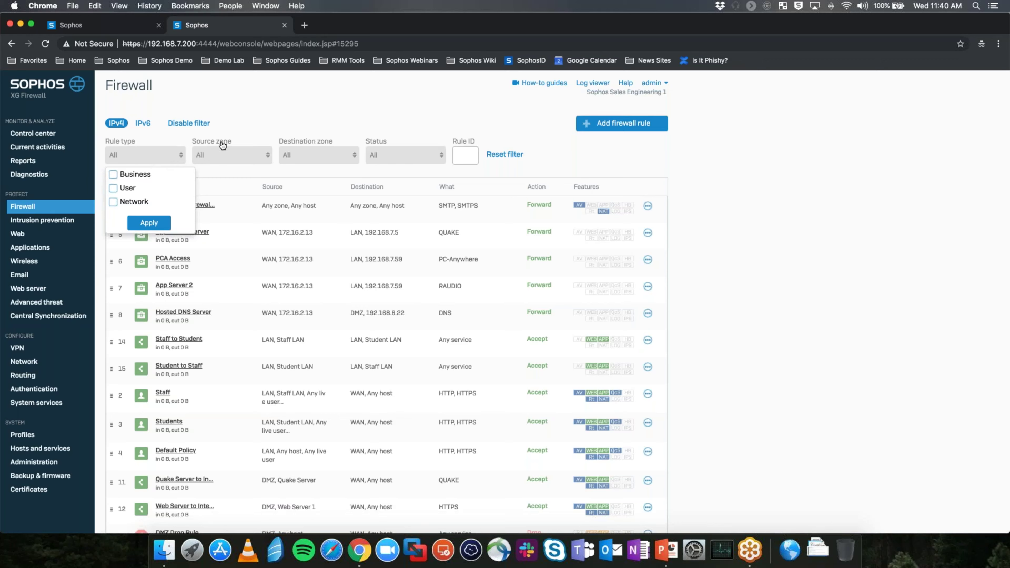
pyautogui.click(237, 130)
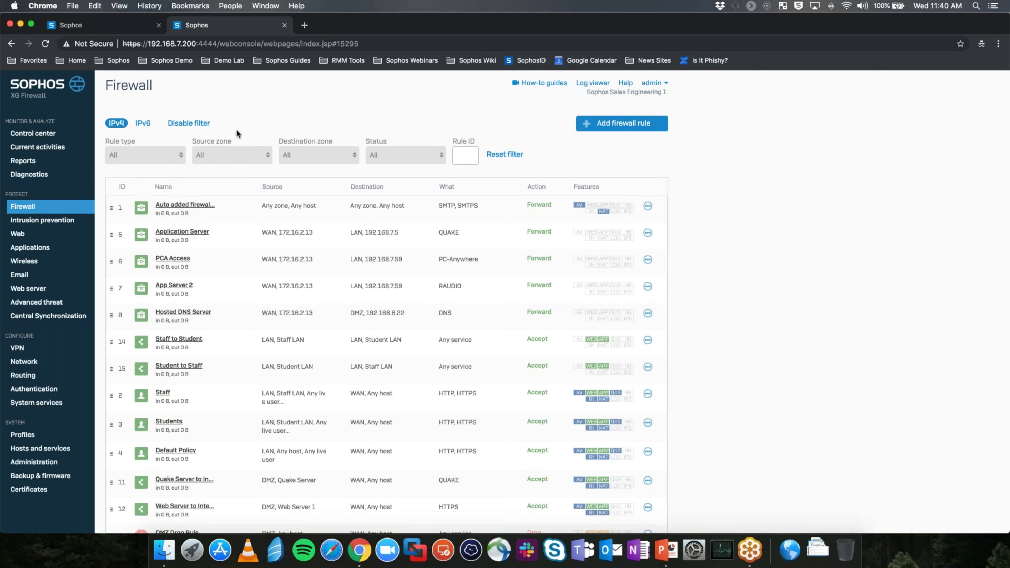
pyautogui.click(253, 156)
pyautogui.click(200, 189)
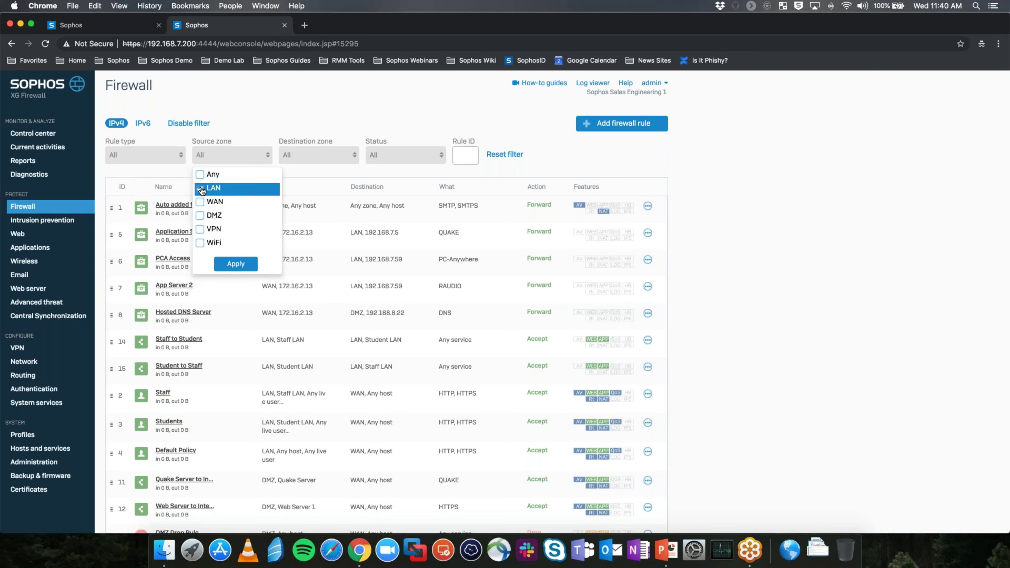
pyautogui.click(236, 264)
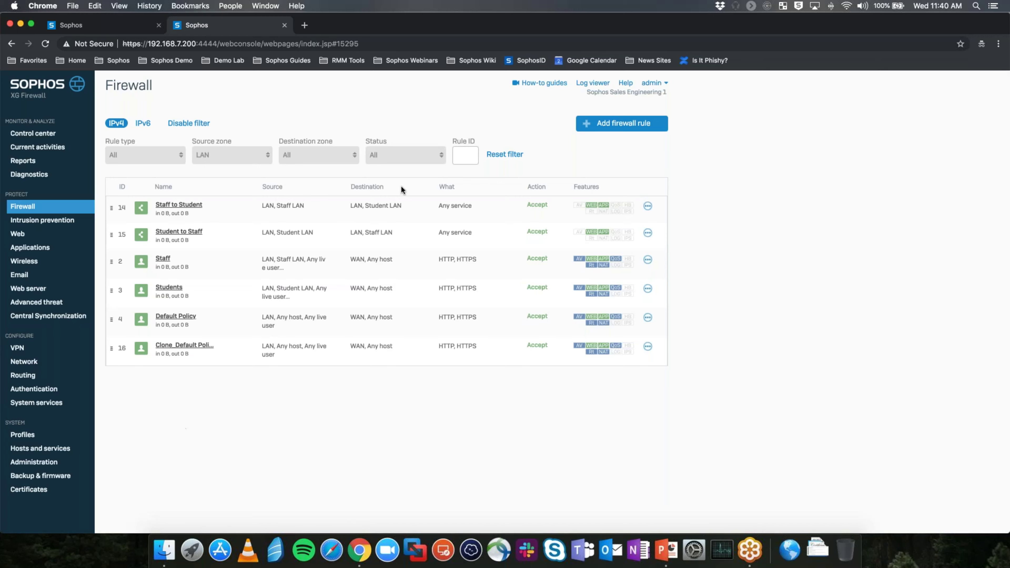
pyautogui.click(343, 155)
pyautogui.click(287, 202)
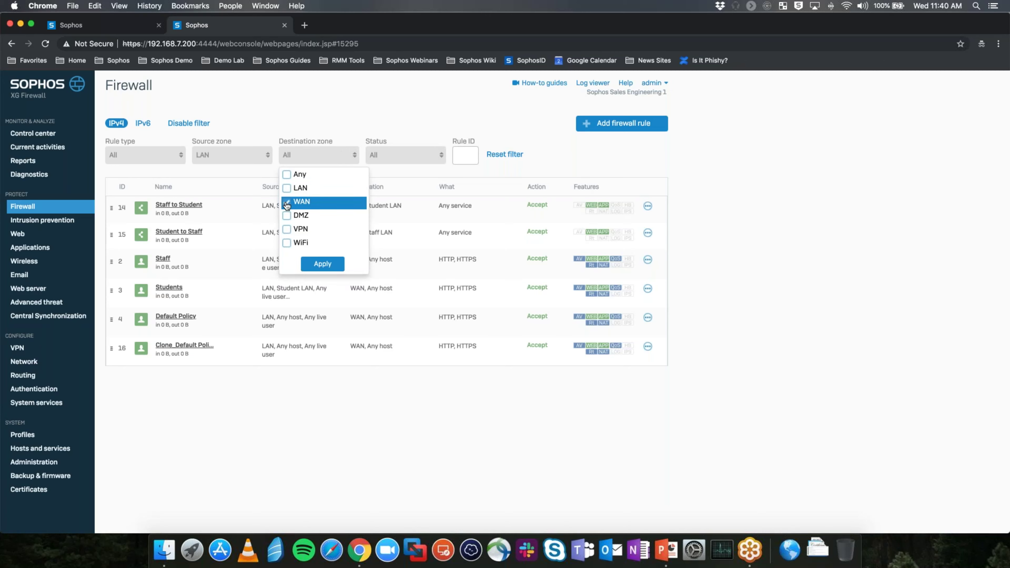
pyautogui.click(322, 264)
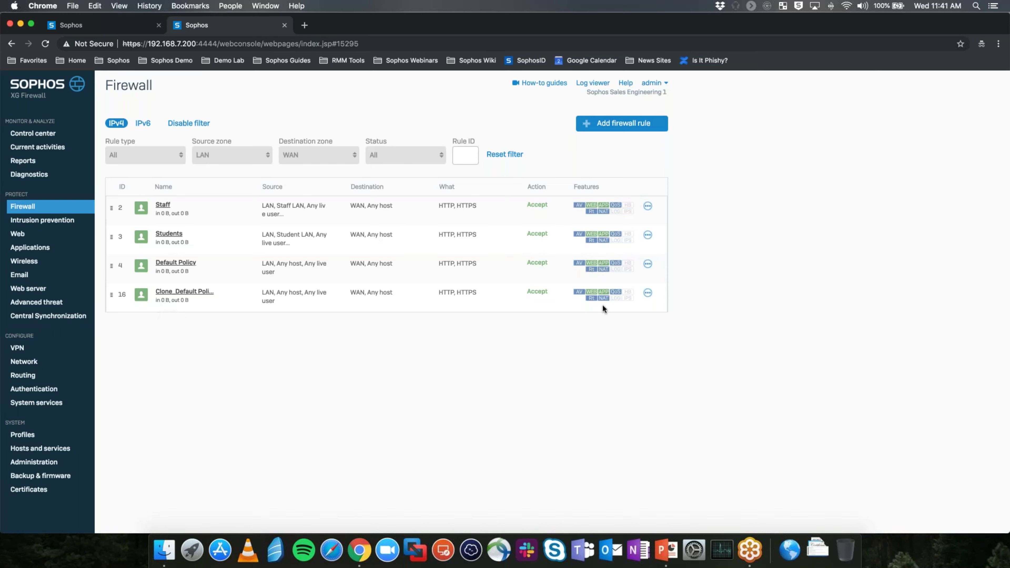
# Disable the Clone_Default Policy rule and reset the rule list filter.
pyautogui.click(647, 294)
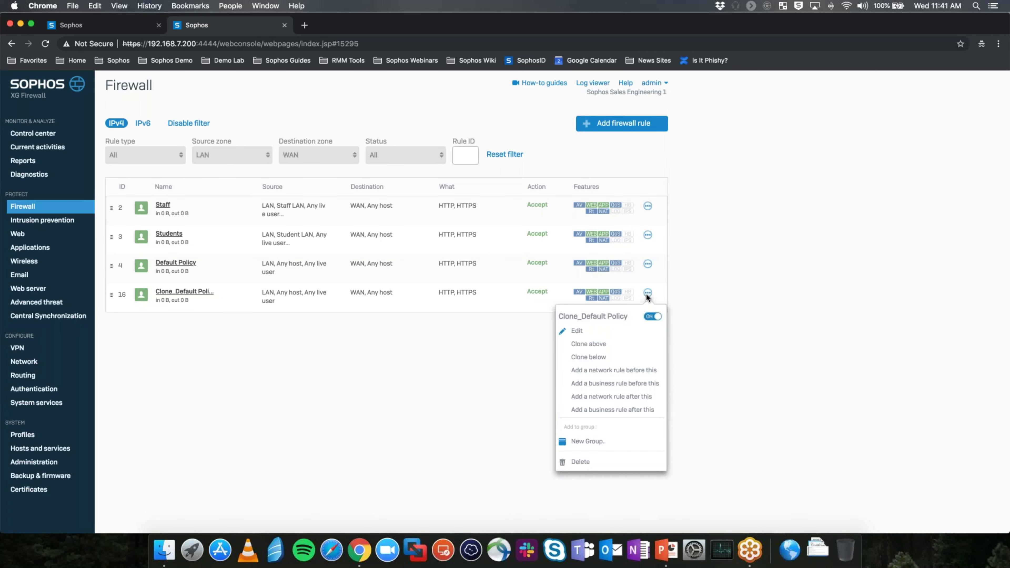
pyautogui.click(653, 318)
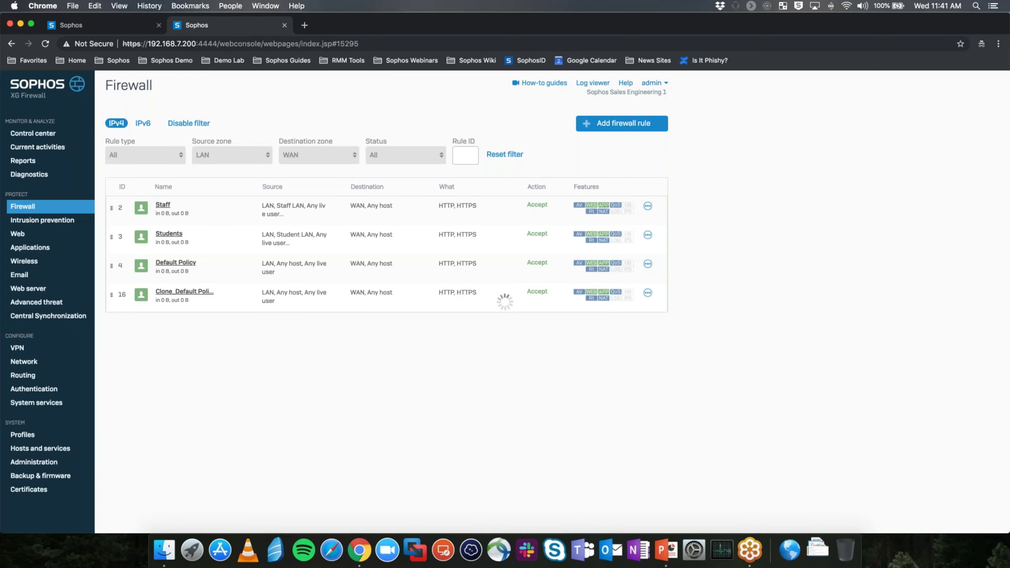
pyautogui.click(482, 314)
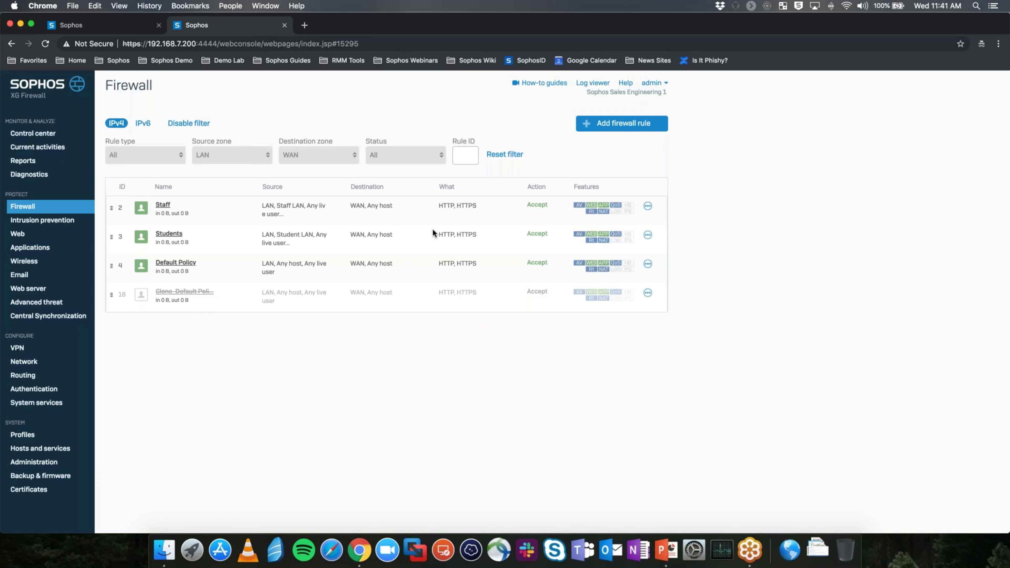
pyautogui.click(504, 155)
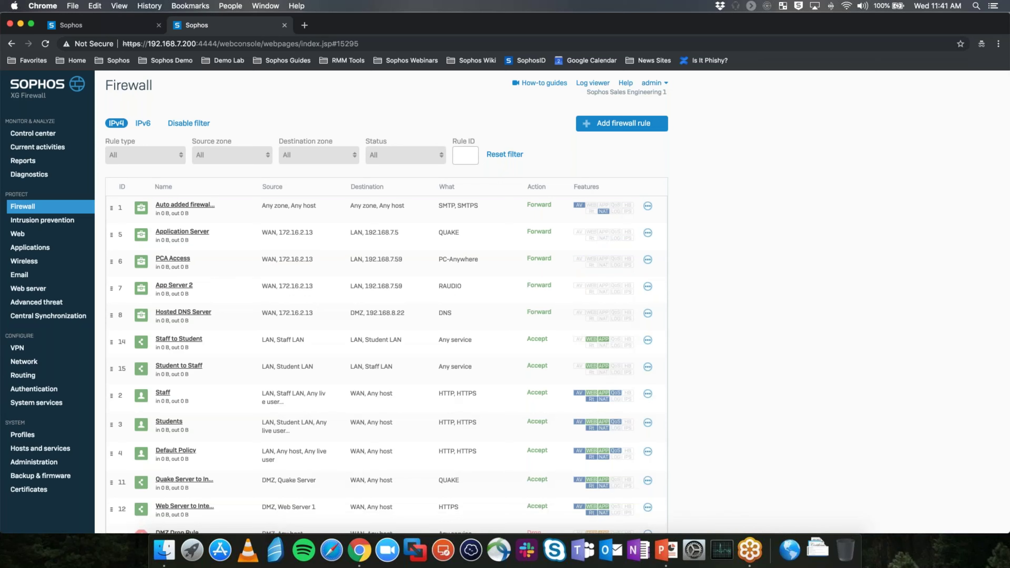
# Start a new group from the auto-added SMTP and SMTPS rule, naming it WAN to LAN with WAN as its only source zone.
pyautogui.click(648, 206)
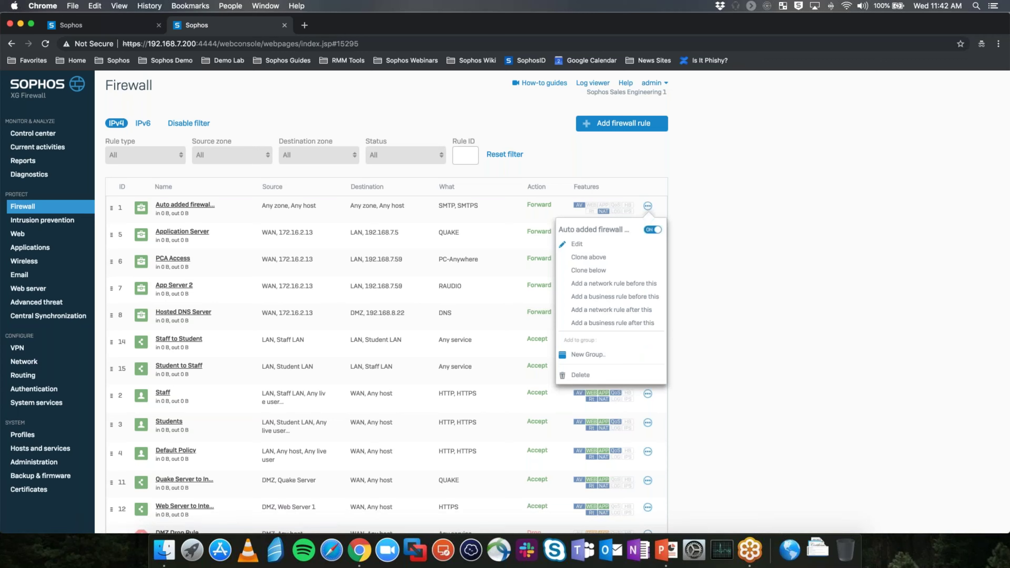
pyautogui.click(589, 355)
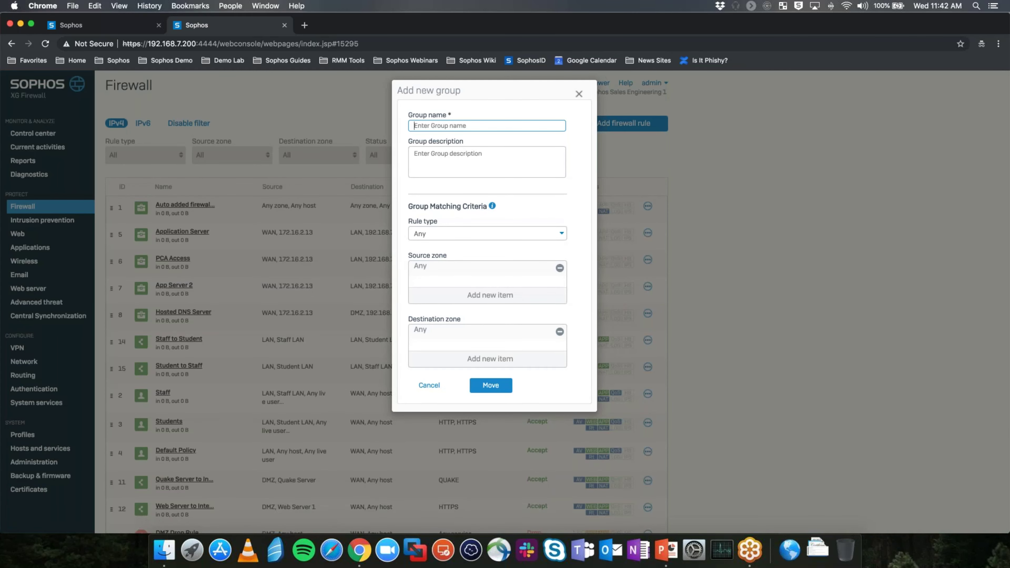
pyautogui.write('WAN to LAN')
pyautogui.click(560, 269)
pyautogui.click(485, 297)
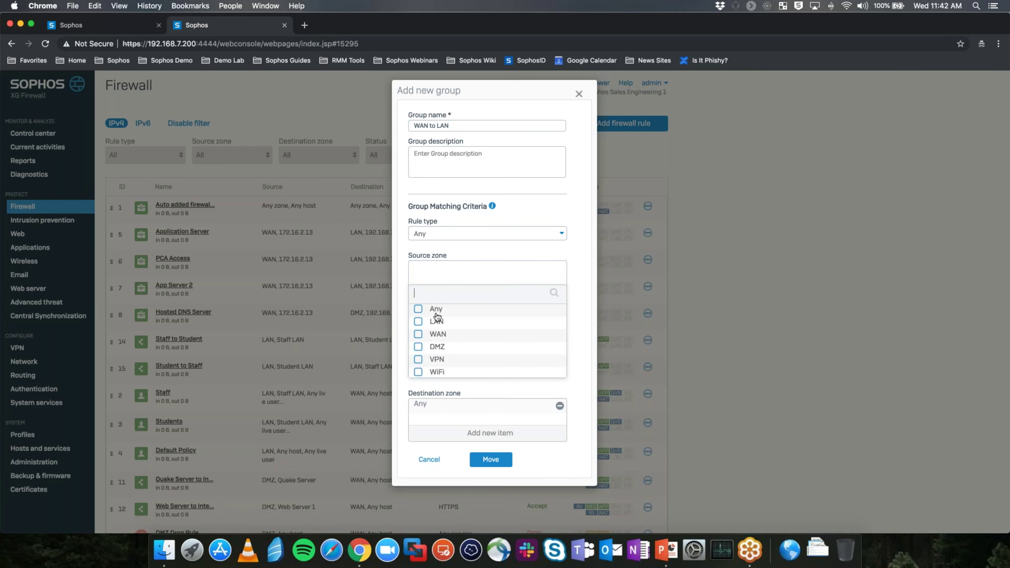
pyautogui.click(419, 335)
pyautogui.click(463, 387)
# Set the group's destination zone to LAN and rule type to Business application rule, and move the auto-added rule into it.
pyautogui.click(558, 333)
pyautogui.click(479, 360)
pyautogui.click(419, 386)
pyautogui.click(465, 451)
pyautogui.click(510, 235)
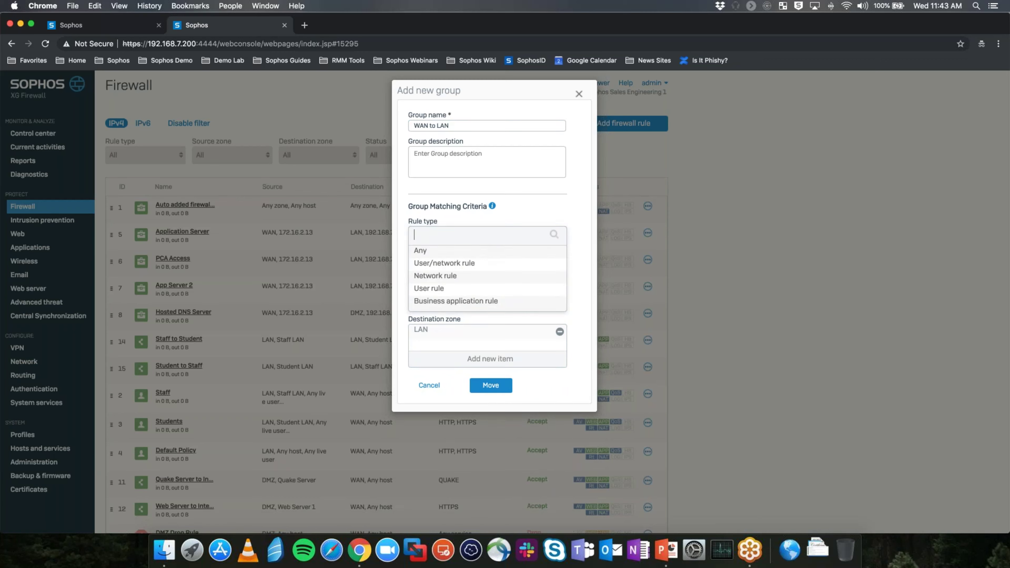
pyautogui.click(445, 303)
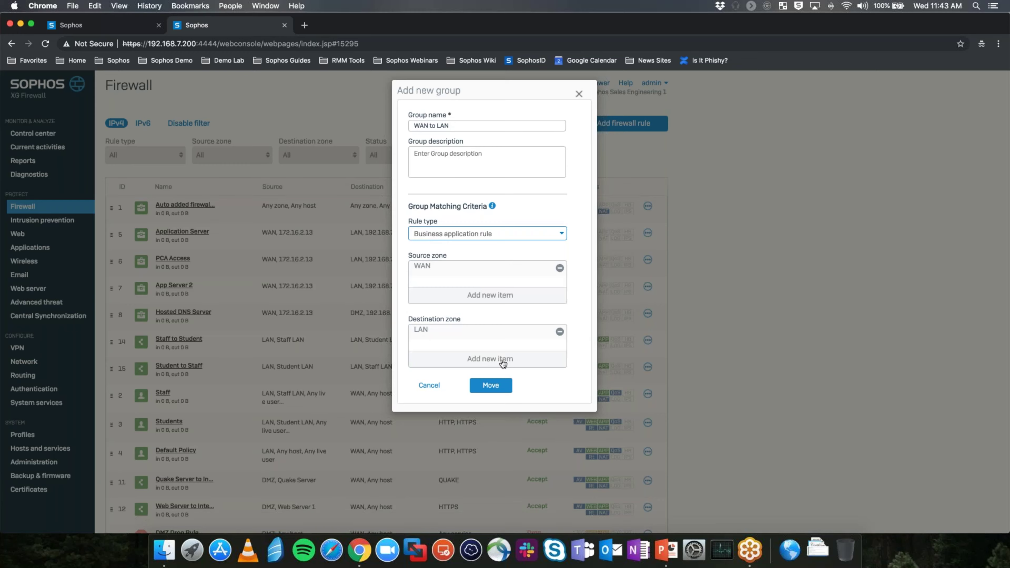
pyautogui.click(485, 388)
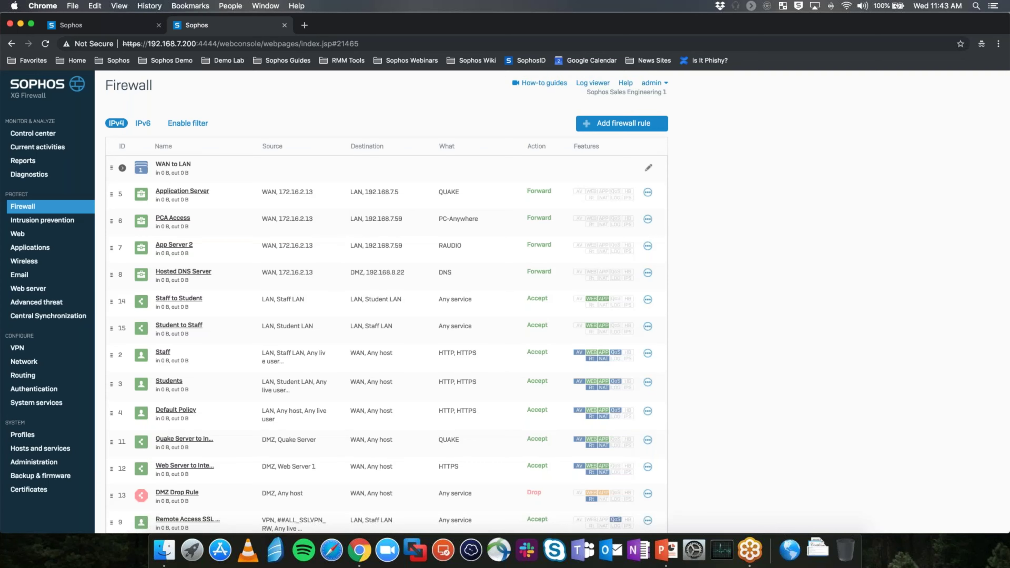
# Add the Application Server and PCA Access rules to the WAN to LAN group.
pyautogui.click(649, 193)
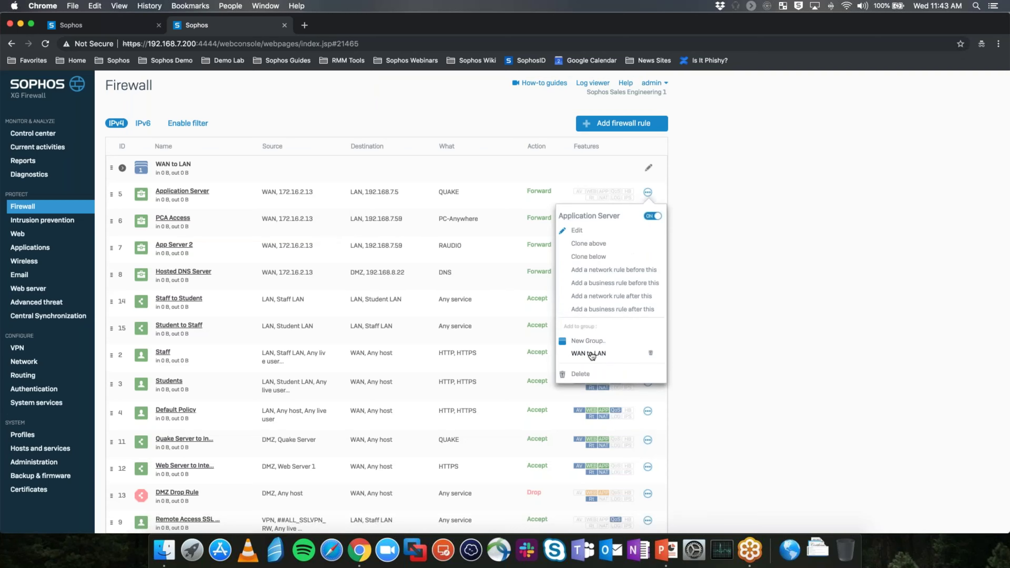
pyautogui.click(591, 355)
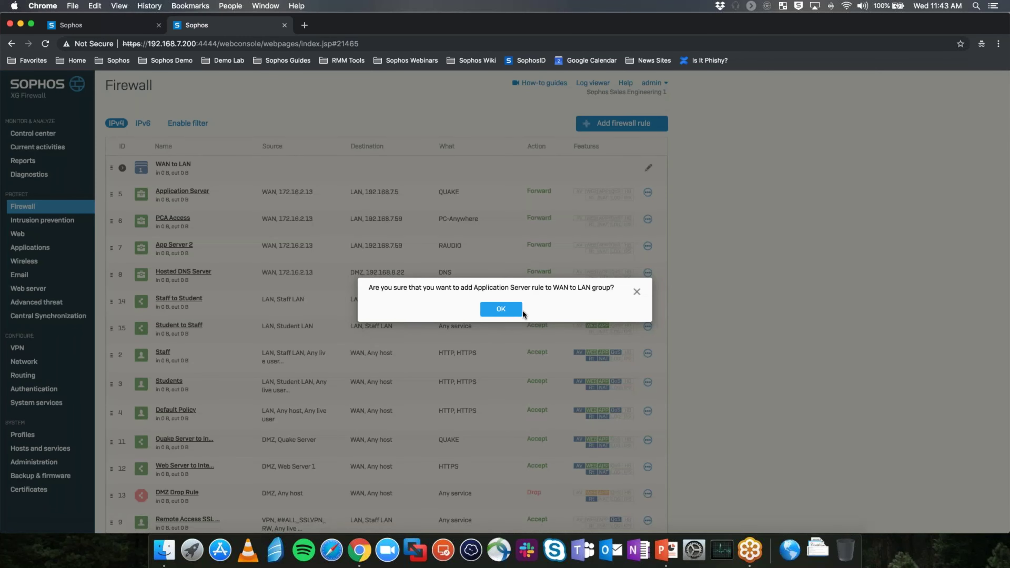
pyautogui.click(503, 308)
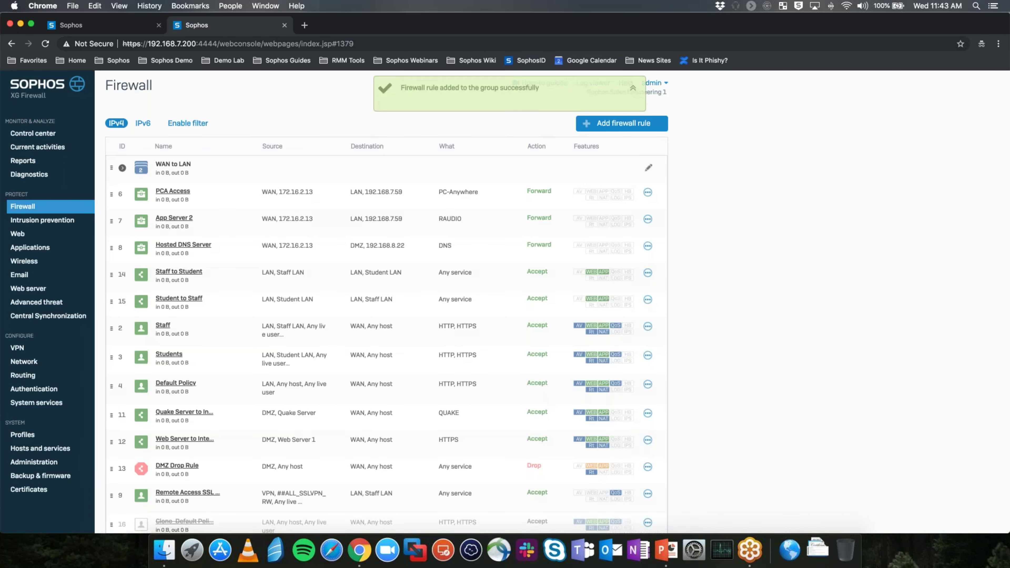
pyautogui.click(647, 192)
pyautogui.click(589, 353)
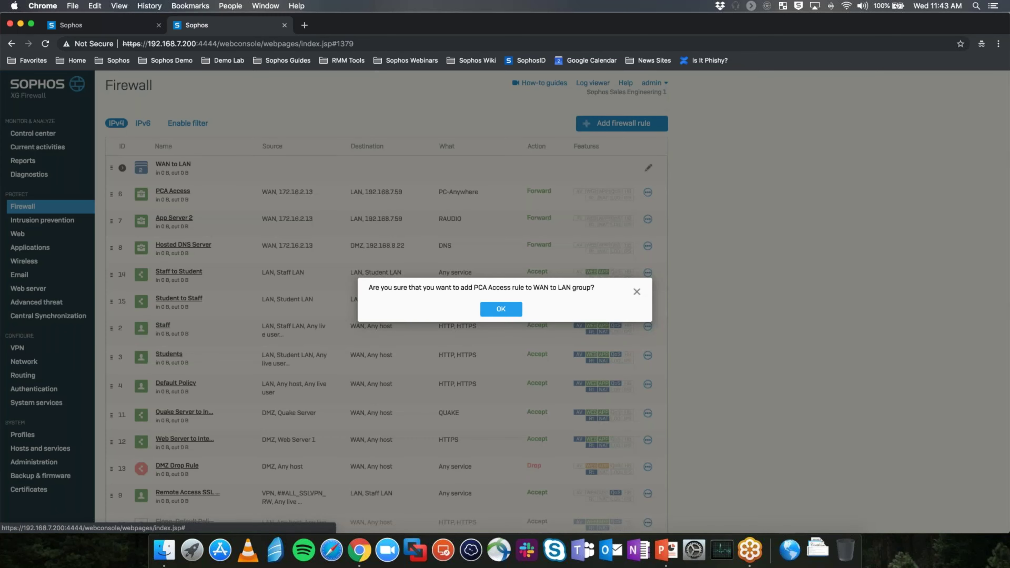
pyautogui.click(500, 309)
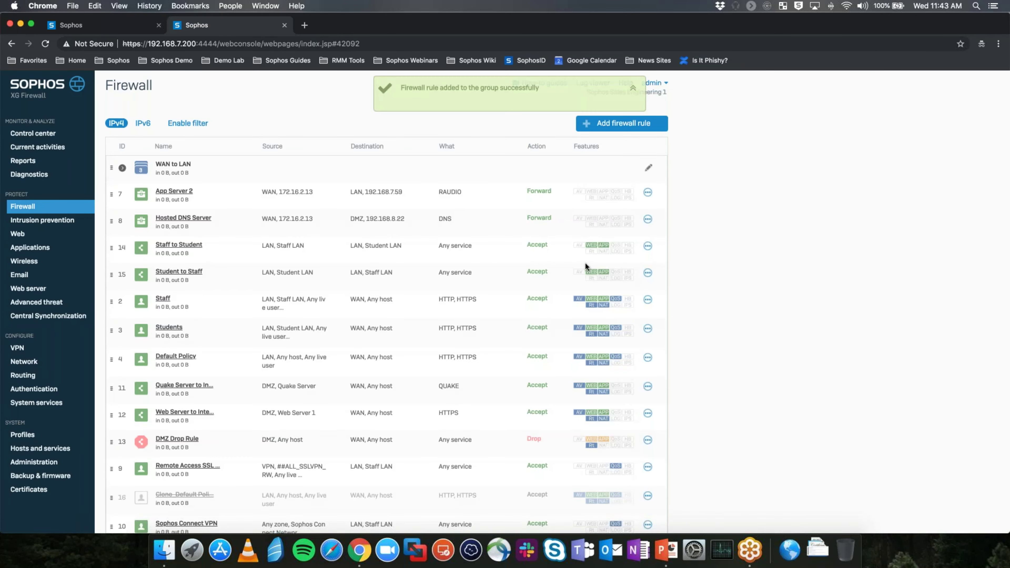
# Add the App Server 2 and Hosted DNS Server rules to the WAN to LAN group and review the group's contents.
pyautogui.click(648, 192)
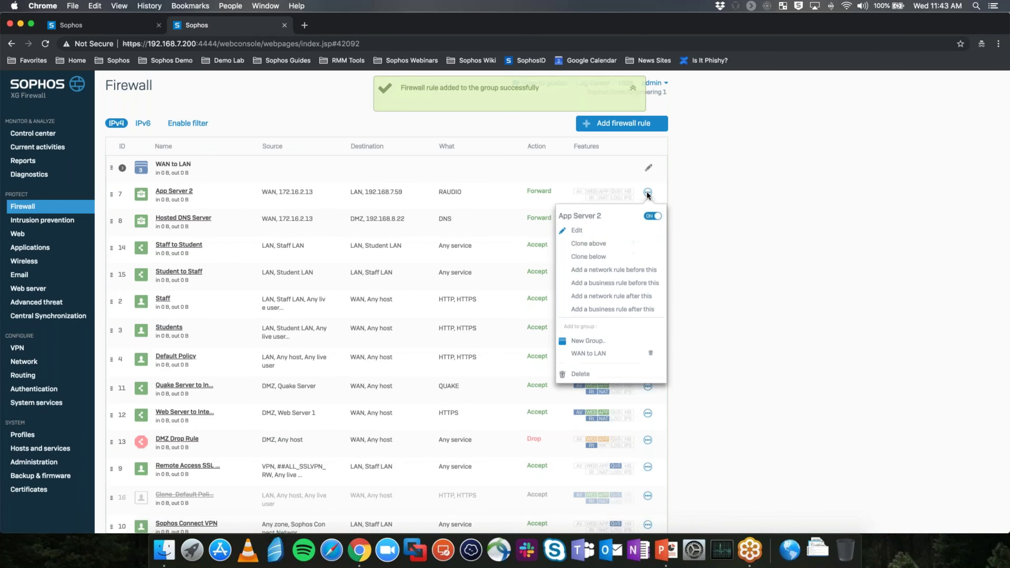
pyautogui.click(588, 353)
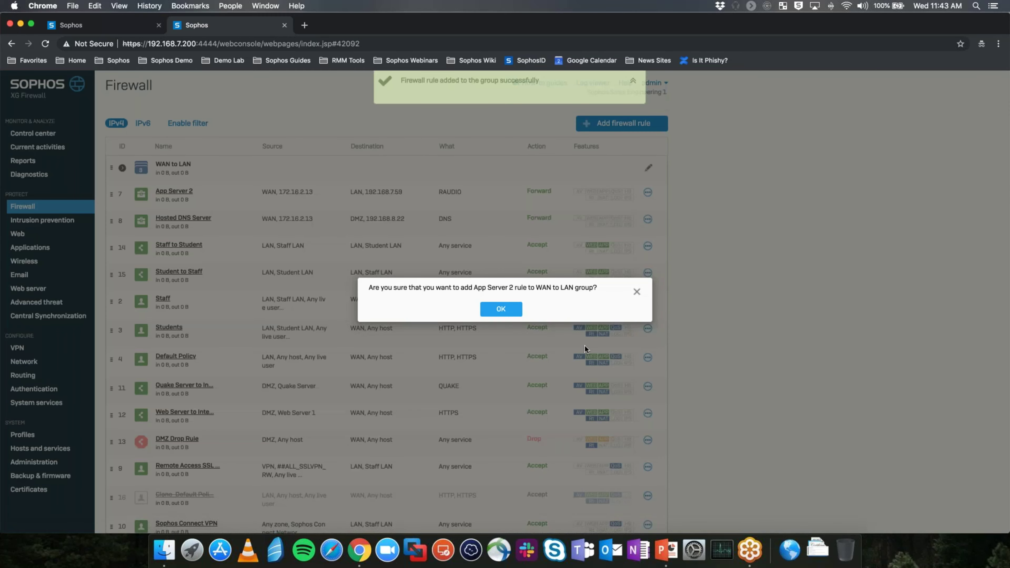
pyautogui.click(504, 308)
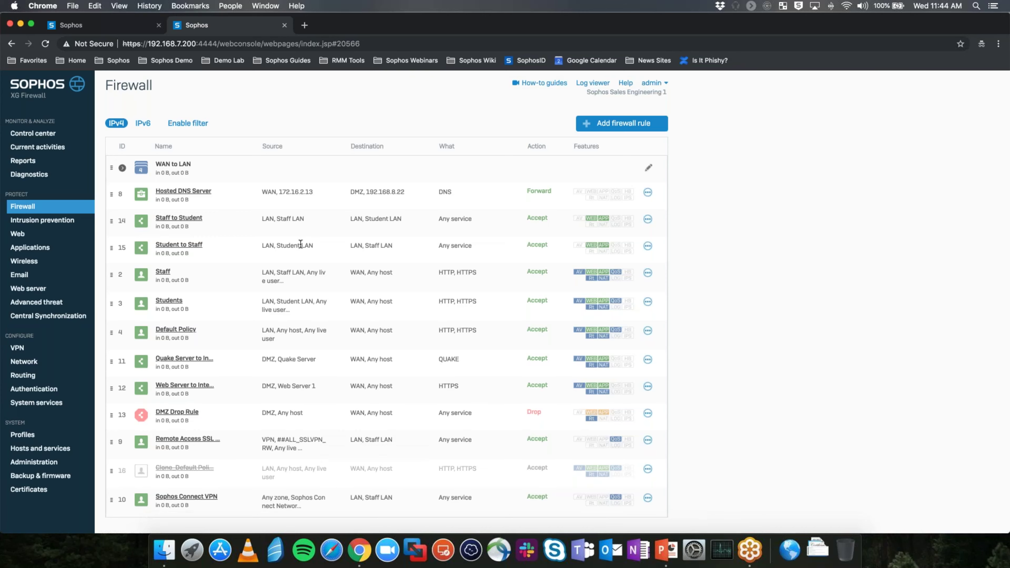
pyautogui.click(648, 191)
pyautogui.click(592, 354)
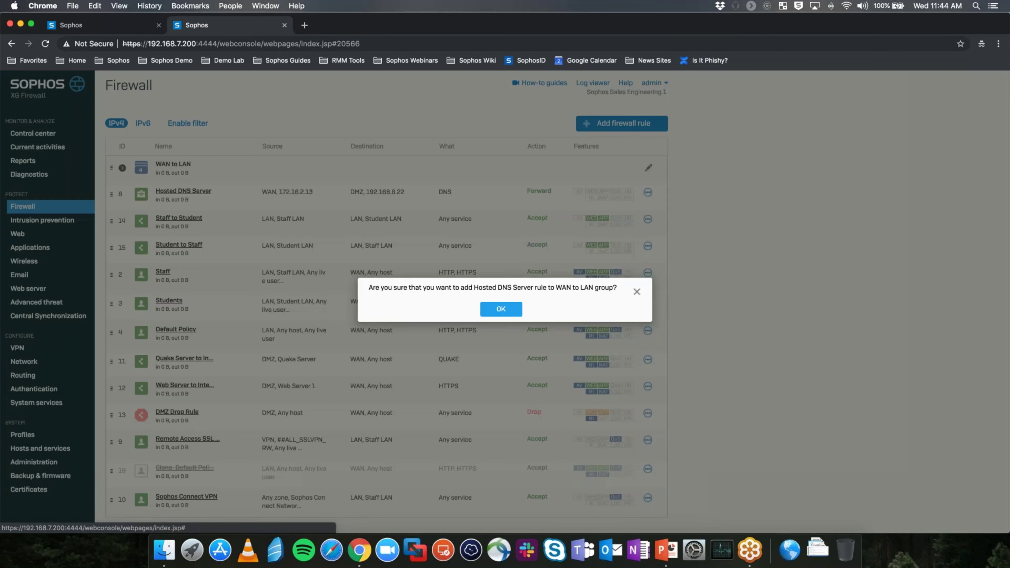
pyautogui.click(503, 309)
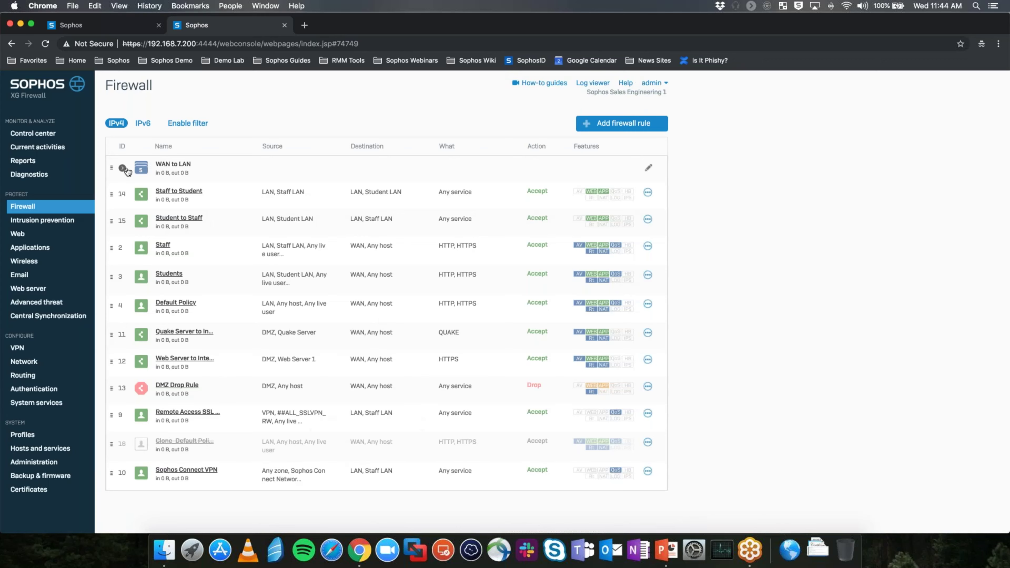
pyautogui.click(123, 170)
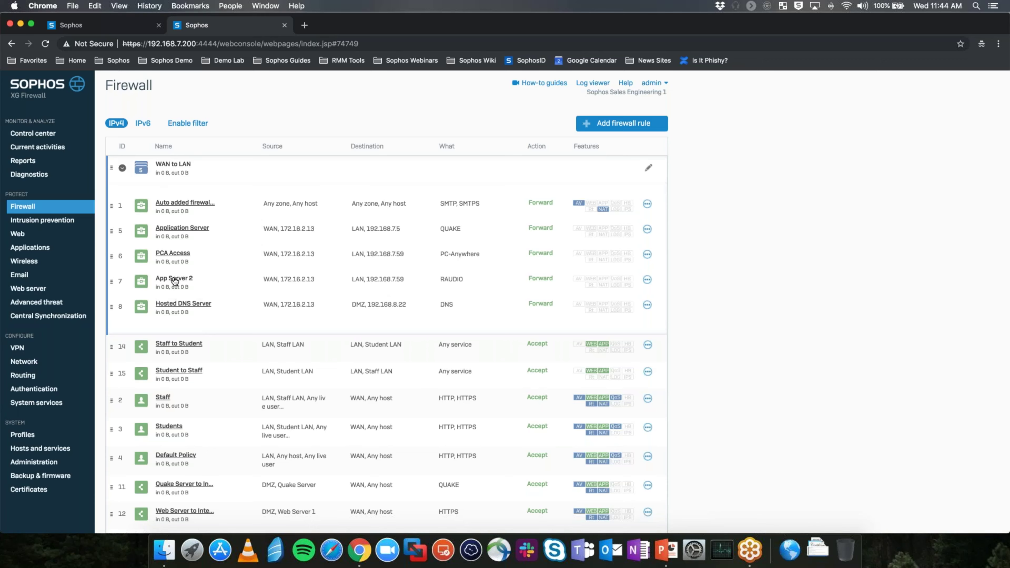
pyautogui.click(122, 167)
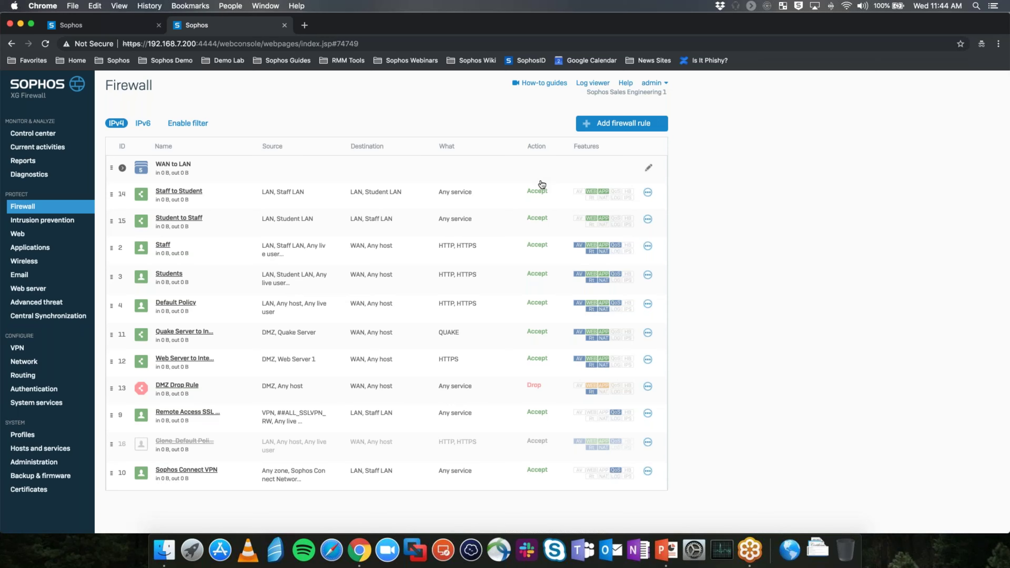
# Start a new business application rule with the DNAT/Full NAT/Load Balancing template and check the rule group choices, keeping Automatic.
pyautogui.click(633, 125)
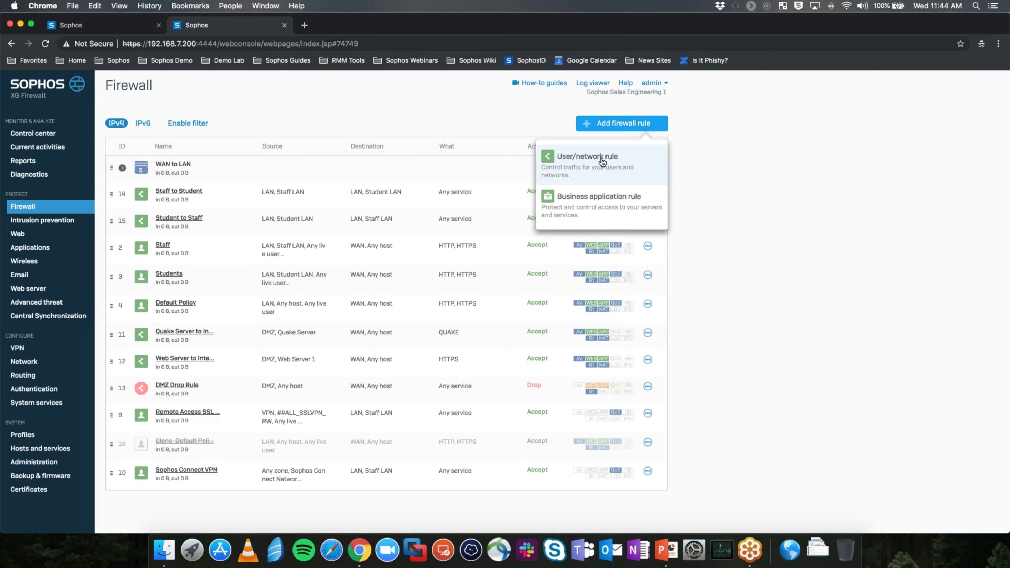
pyautogui.click(598, 203)
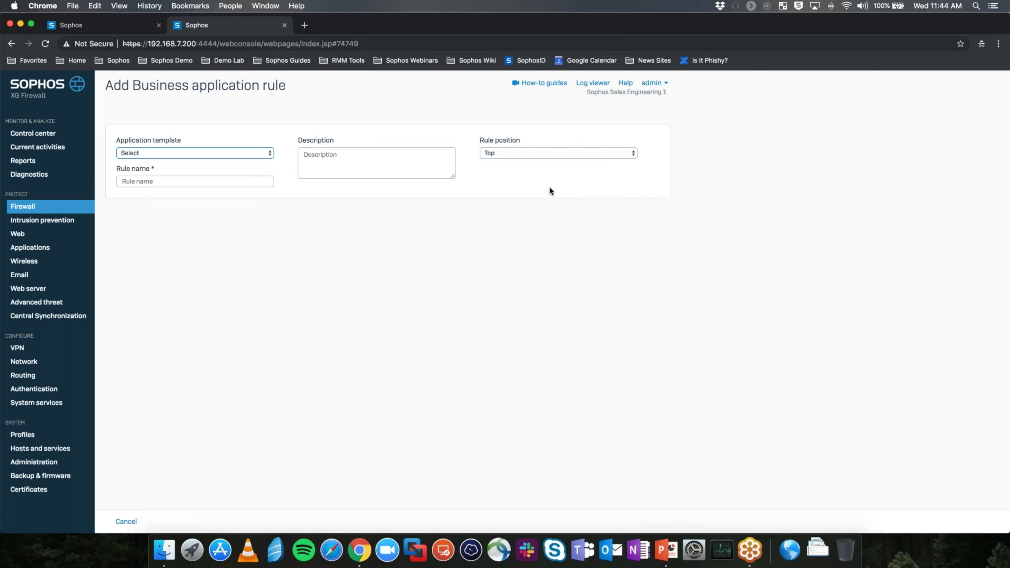
pyautogui.click(226, 153)
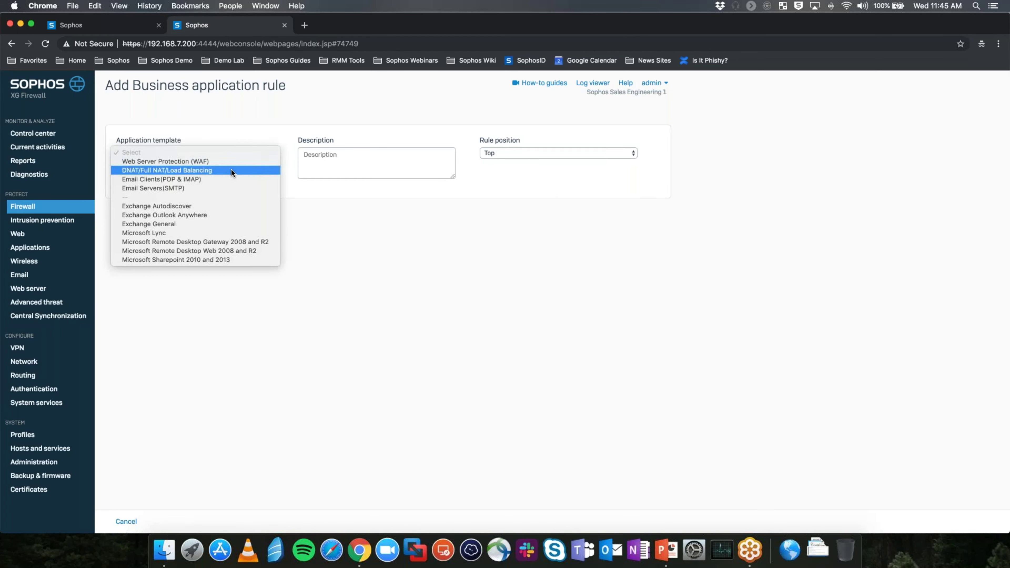
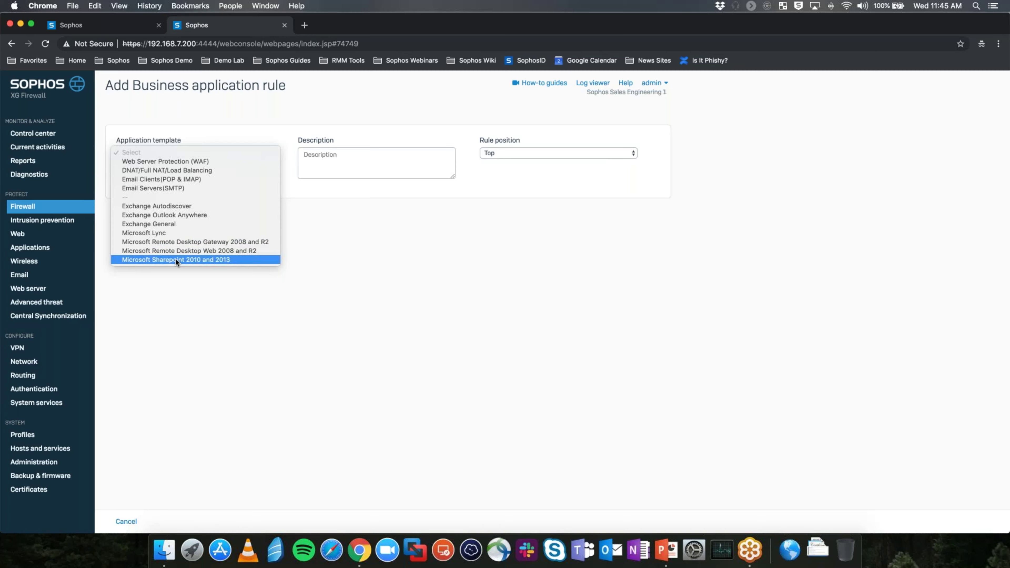
pyautogui.click(177, 170)
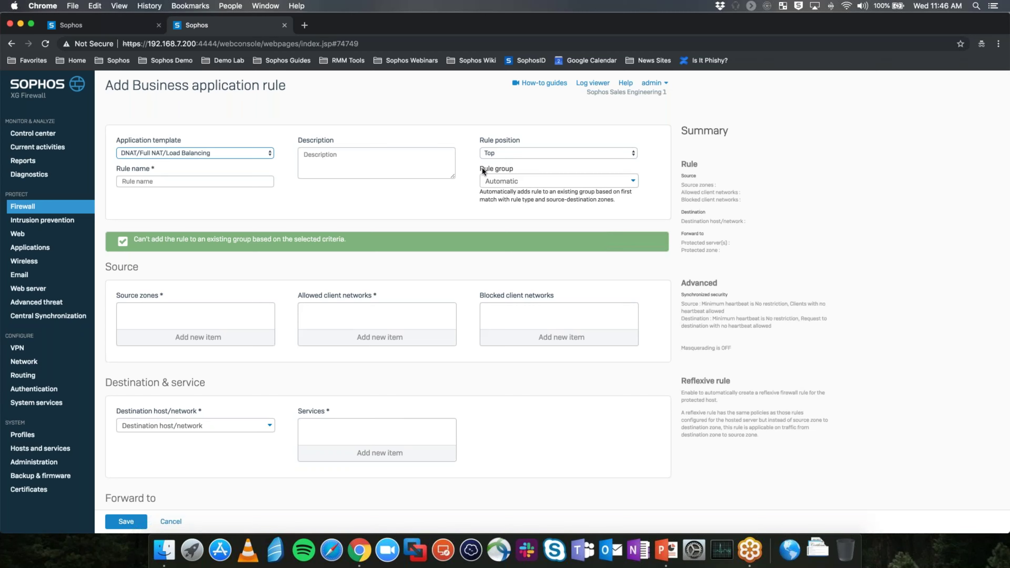
pyautogui.click(507, 185)
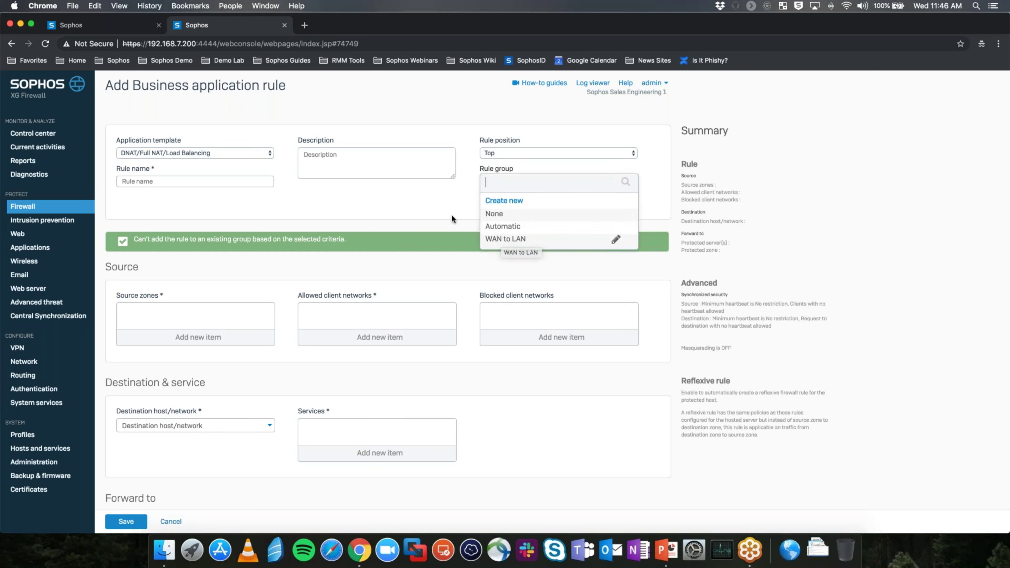
pyautogui.click(459, 199)
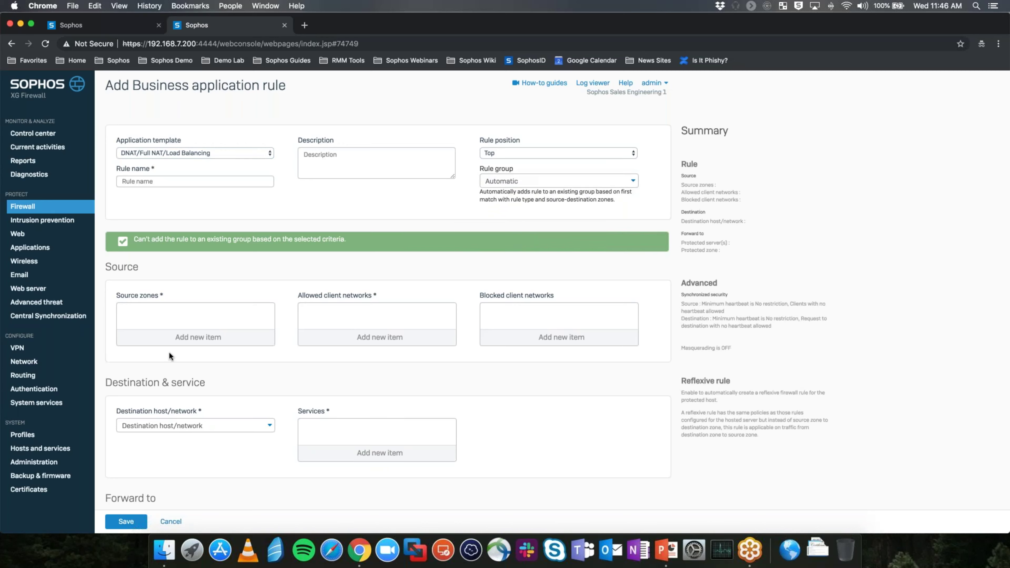
# Set the rule's source zone to WAN and its allowed client networks to Any.
pyautogui.click(177, 337)
pyautogui.click(128, 377)
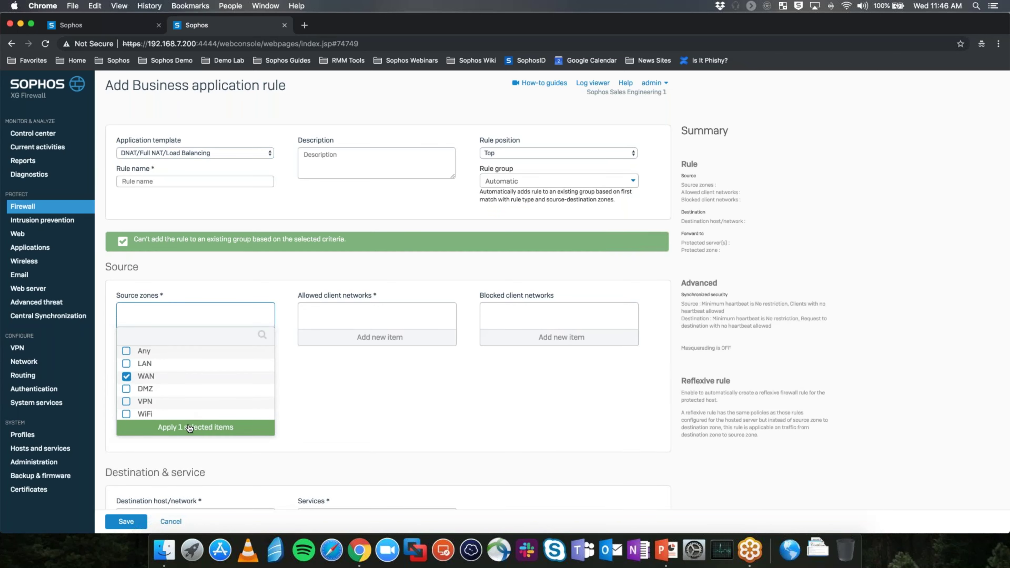
pyautogui.click(190, 427)
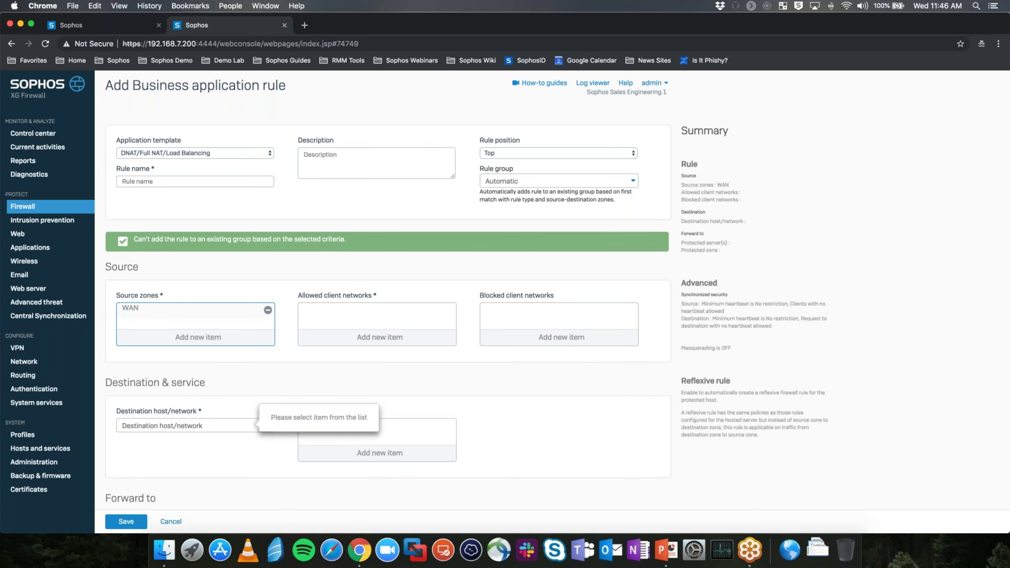
pyautogui.click(378, 337)
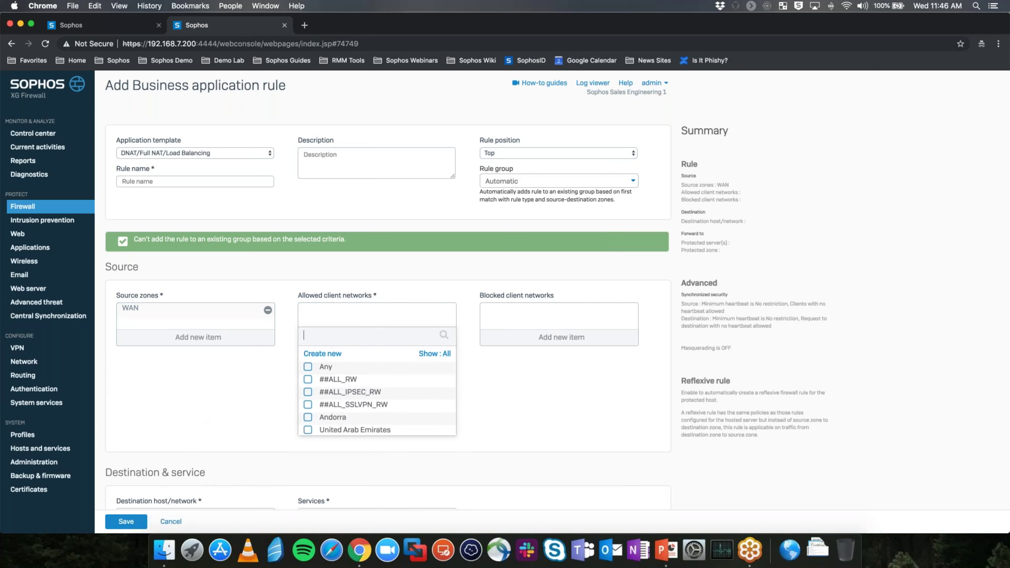
pyautogui.click(308, 367)
pyautogui.click(370, 444)
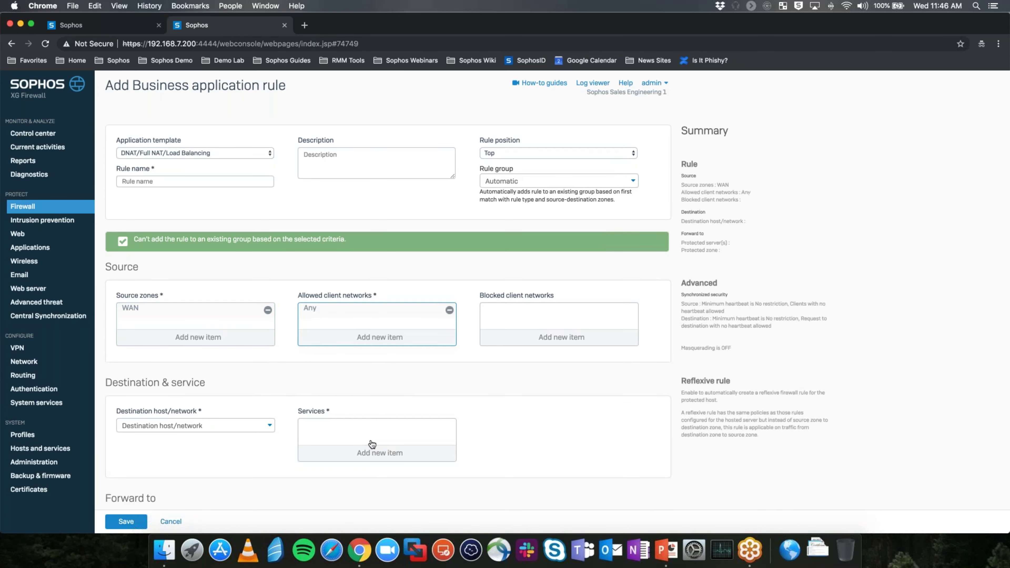
# Block client networks from the country groups South America, Europe Continent, Middle East, Africa, Asia, Oceania and Antarctica Continent.
pyautogui.click(547, 338)
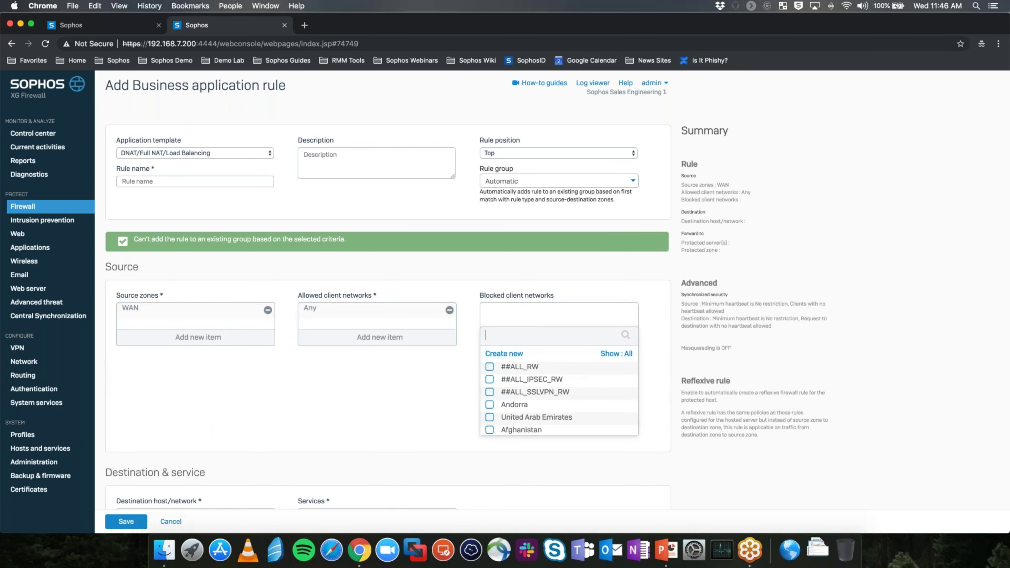
pyautogui.click(613, 355)
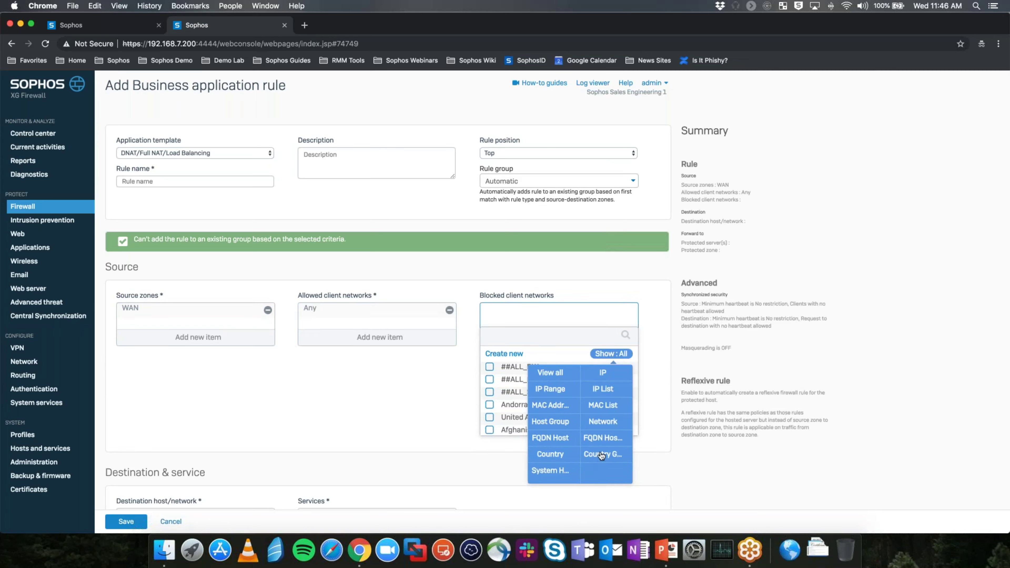
pyautogui.click(601, 456)
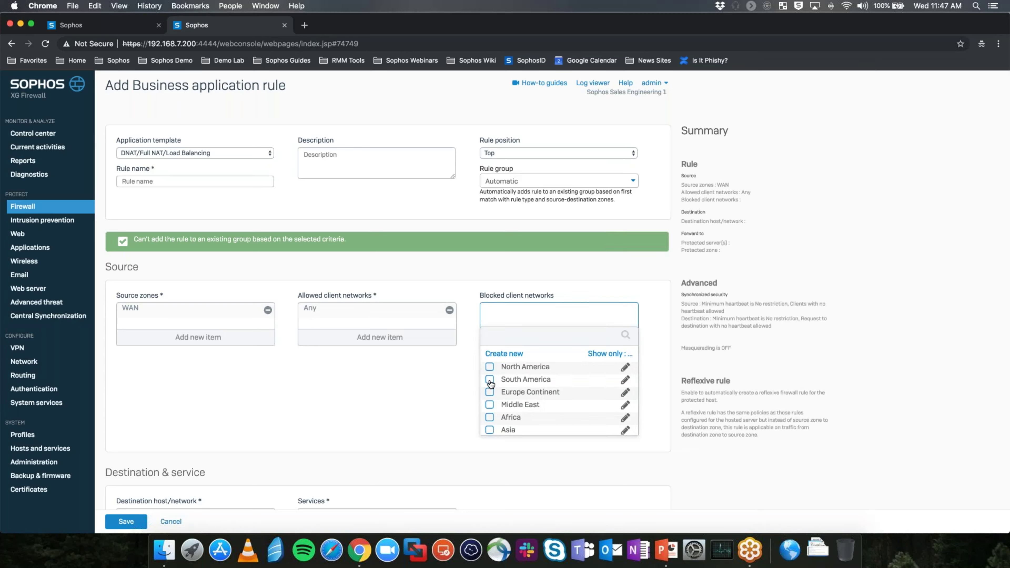
pyautogui.click(490, 380)
pyautogui.click(490, 392)
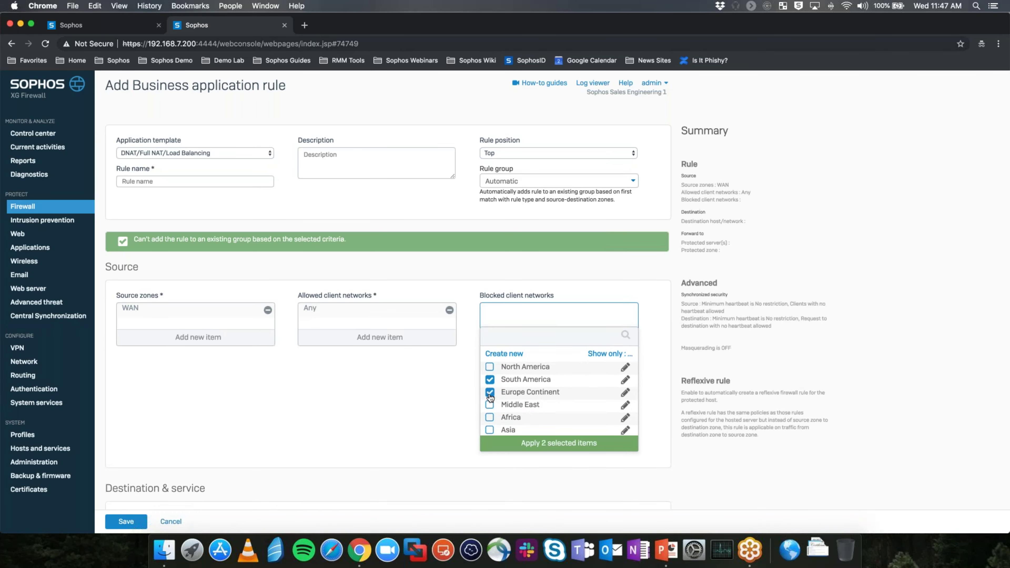
pyautogui.click(490, 405)
pyautogui.click(489, 418)
pyautogui.click(490, 430)
pyautogui.scroll(-2, 491, 422)
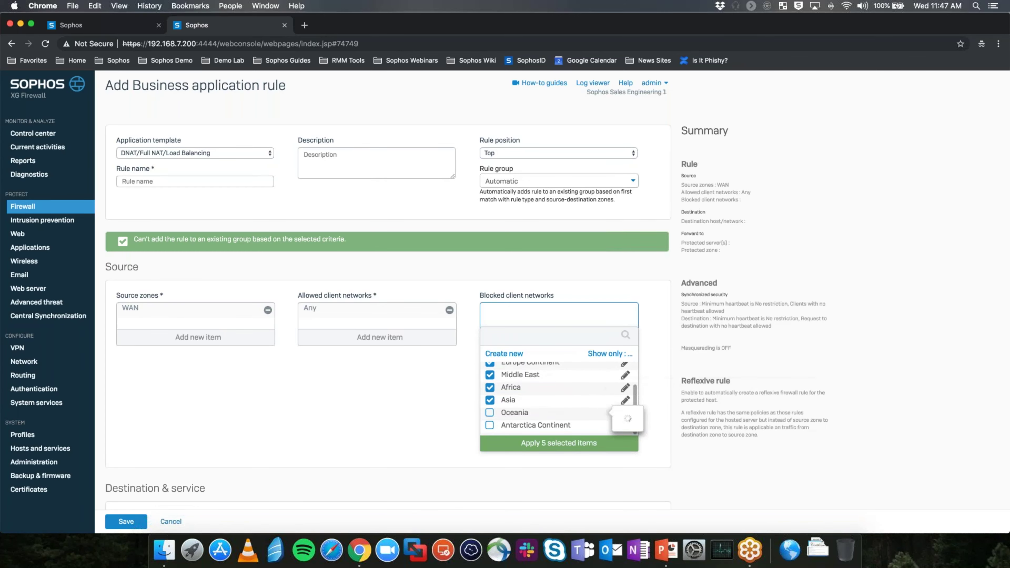
pyautogui.click(490, 413)
pyautogui.click(490, 425)
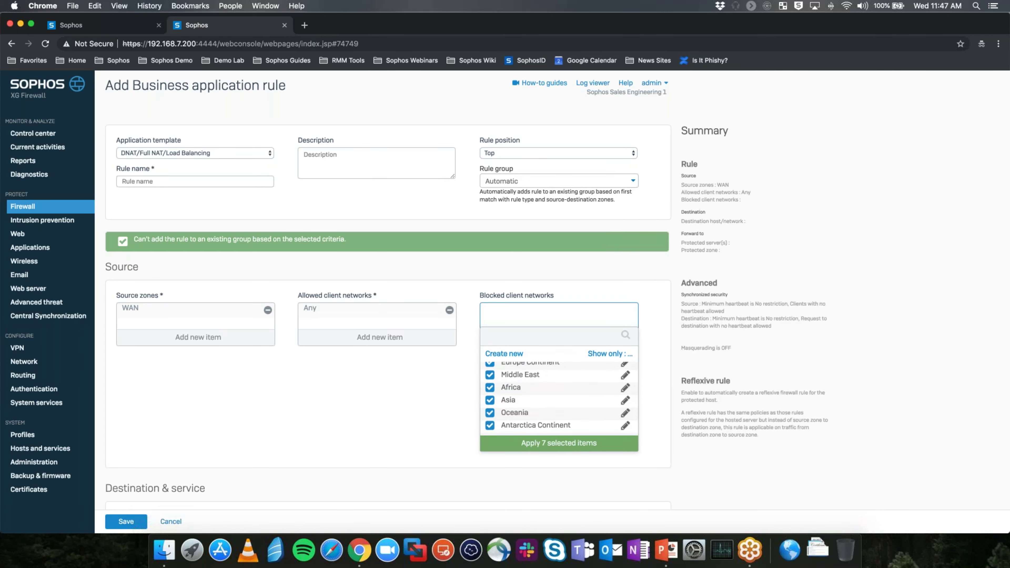
pyautogui.scroll(-1, 490, 428)
pyautogui.click(551, 414)
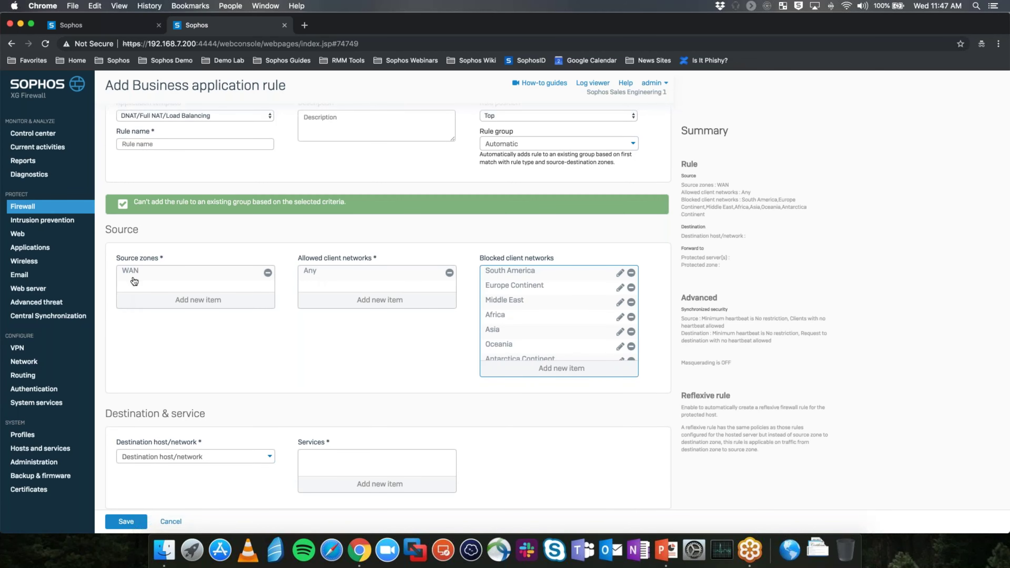
# Set the rule's destination host to #PortB-172.16.1.13 and add HTTPS as its service.
pyautogui.scroll(-5, 320, 341)
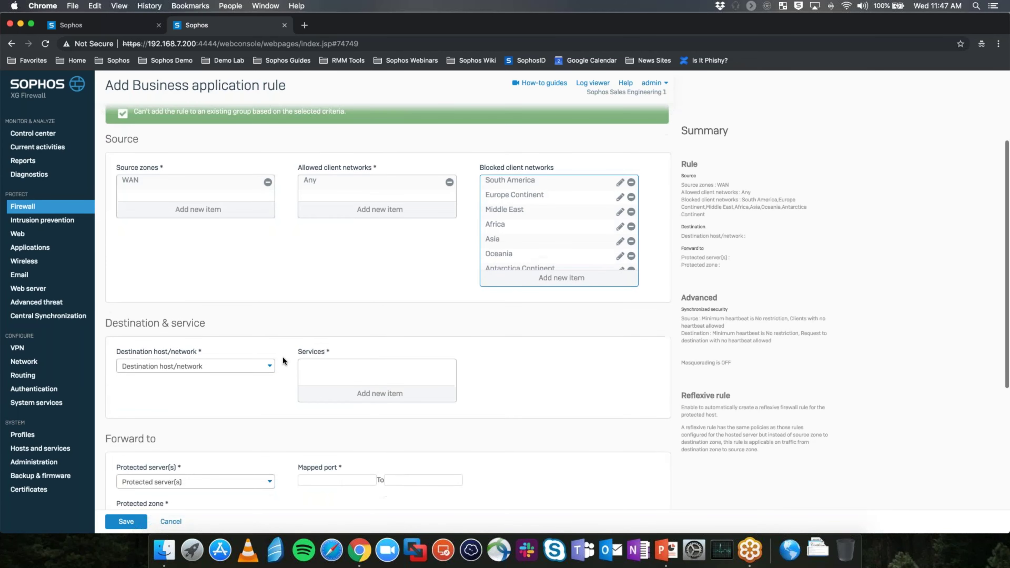
pyautogui.click(264, 372)
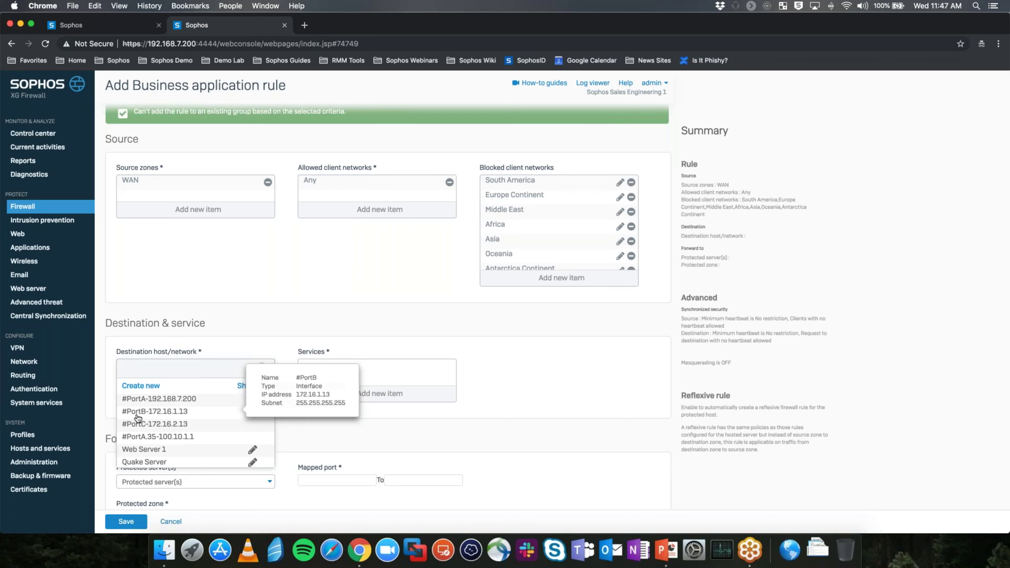
pyautogui.click(165, 413)
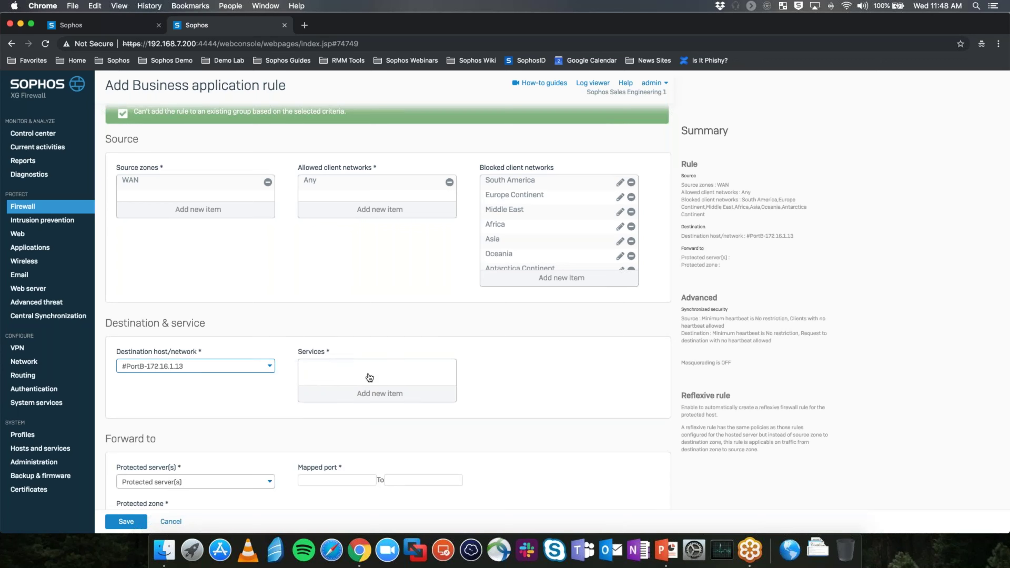
pyautogui.click(372, 393)
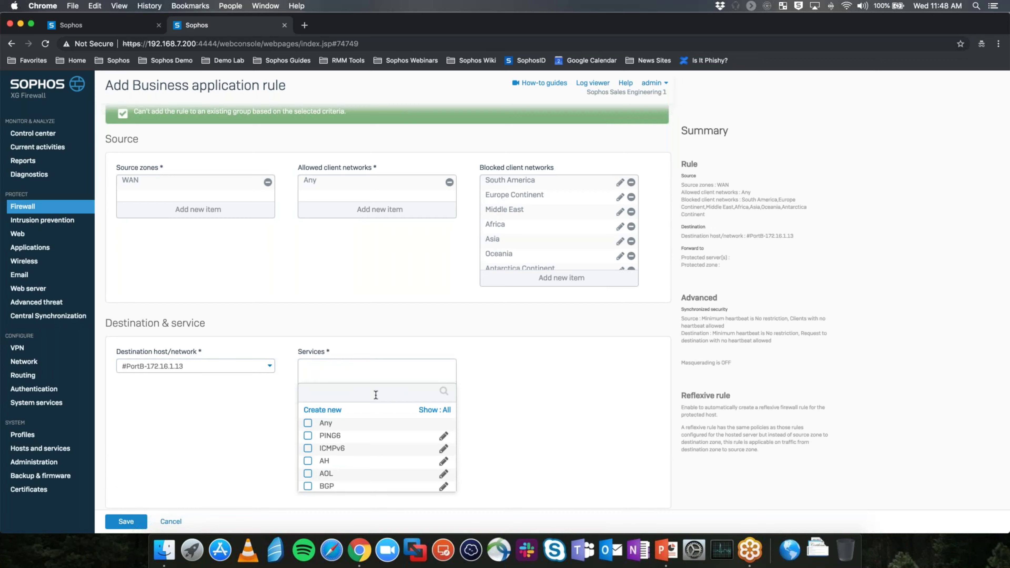
pyautogui.write('https')
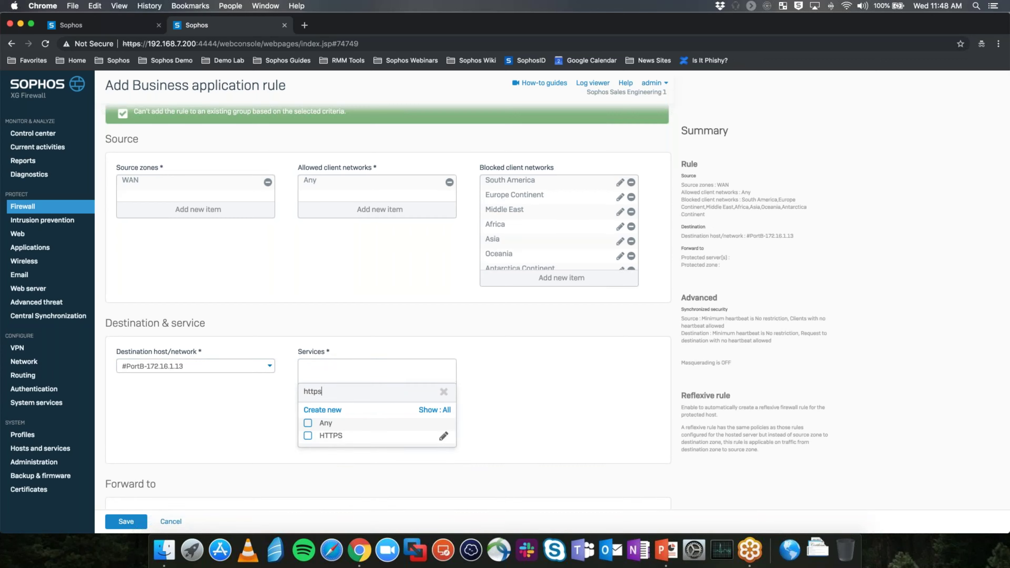
pyautogui.click(308, 435)
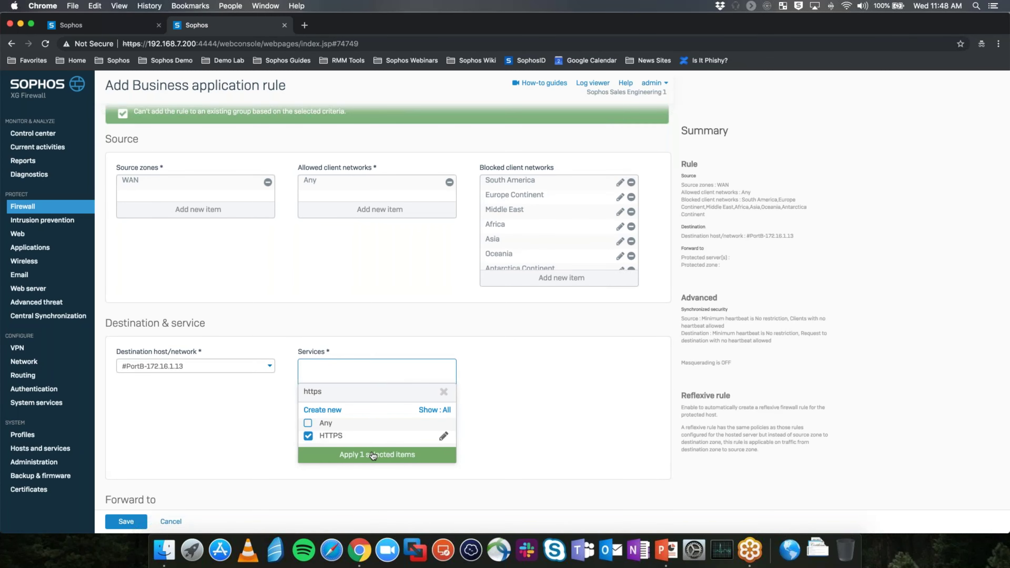
pyautogui.click(373, 455)
# Forward the traffic to the protected server Web Server 1 in the LAN protected zone.
pyautogui.scroll(3, 474, 452)
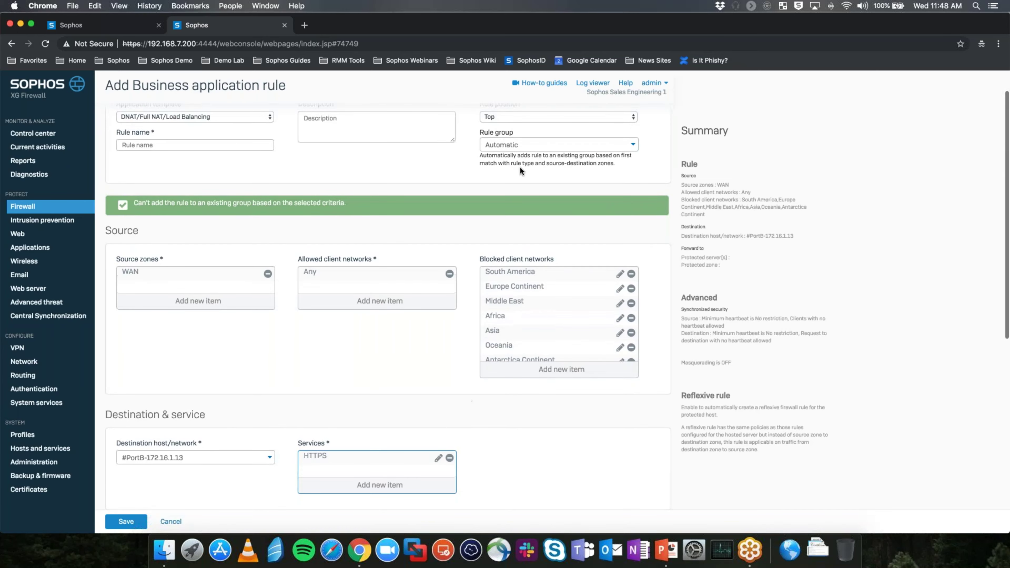
pyautogui.scroll(-2, 492, 362)
pyautogui.scroll(-4, 388, 311)
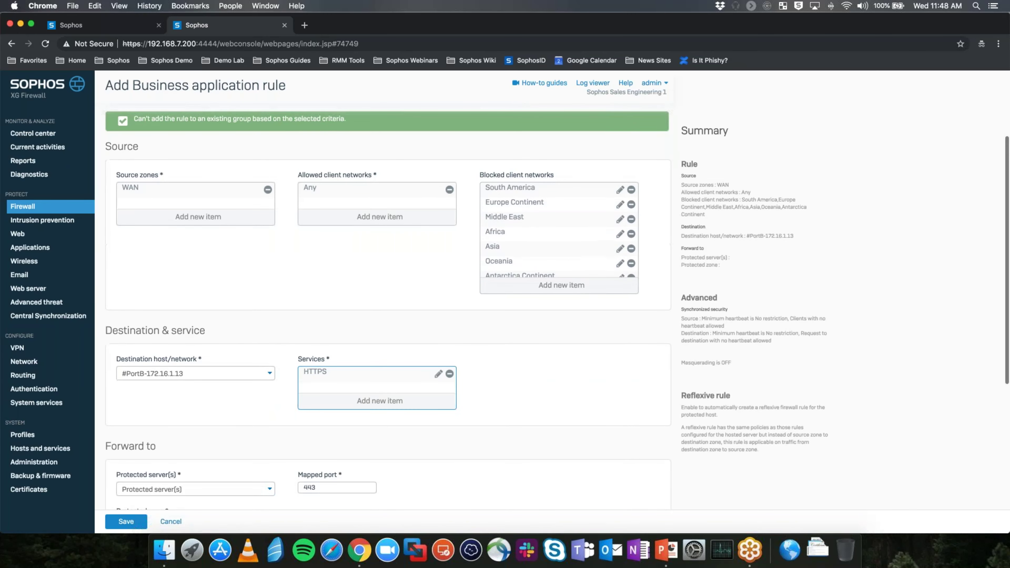
pyautogui.scroll(-2, 351, 303)
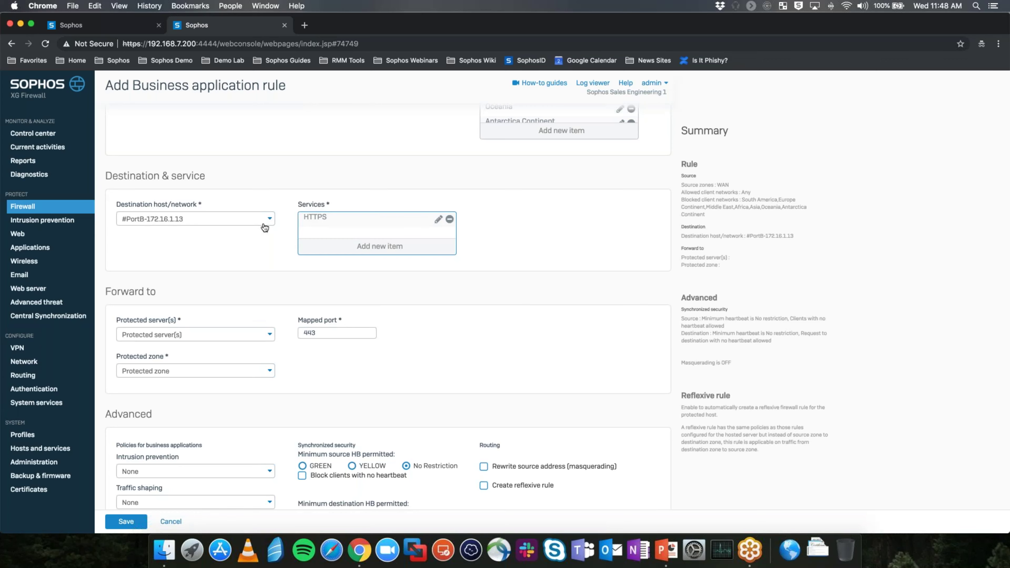
pyautogui.click(266, 339)
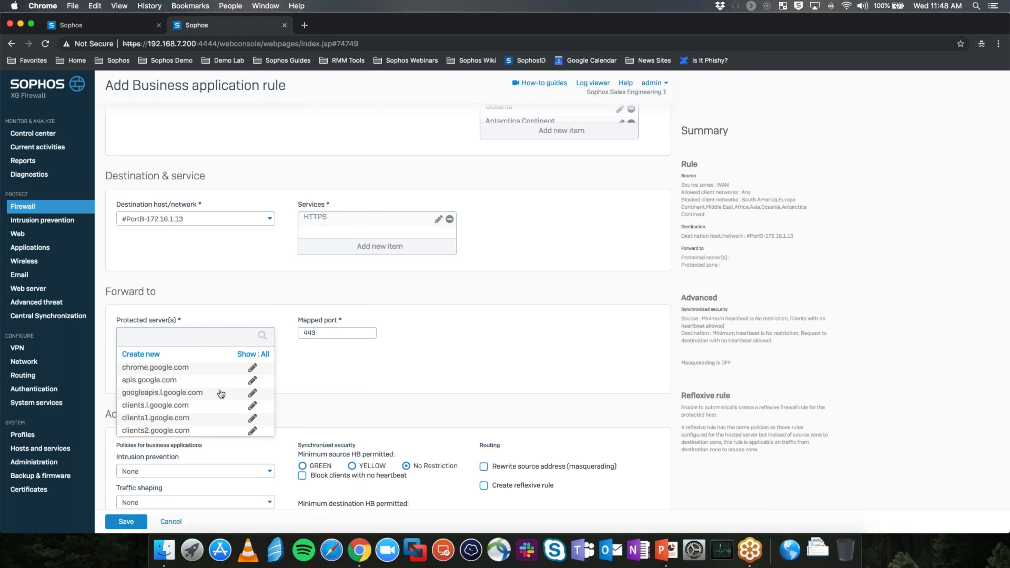
pyautogui.scroll(-2, 195, 398)
pyautogui.scroll(-5, 182, 400)
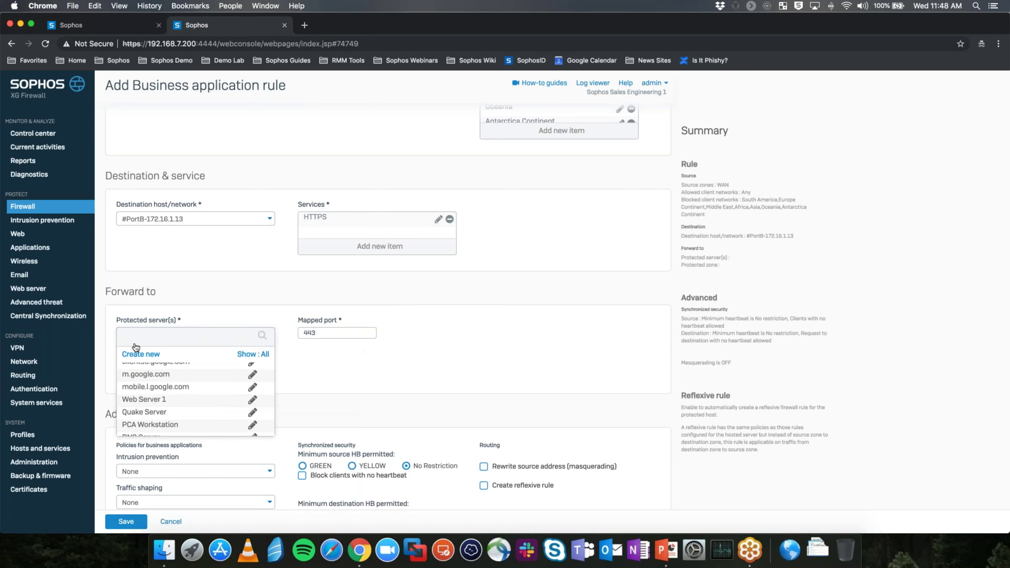
pyautogui.click(140, 400)
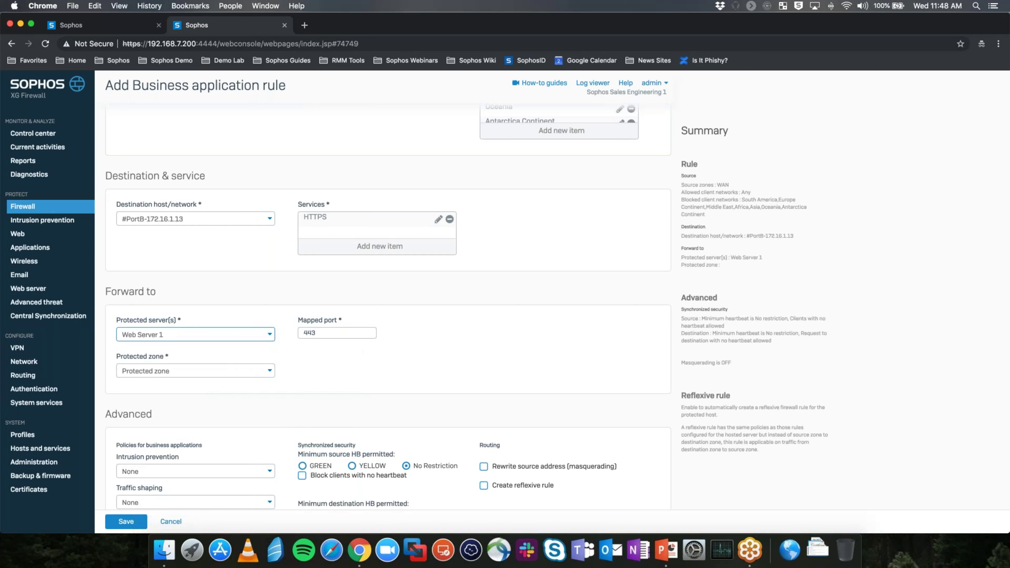
pyautogui.click(267, 372)
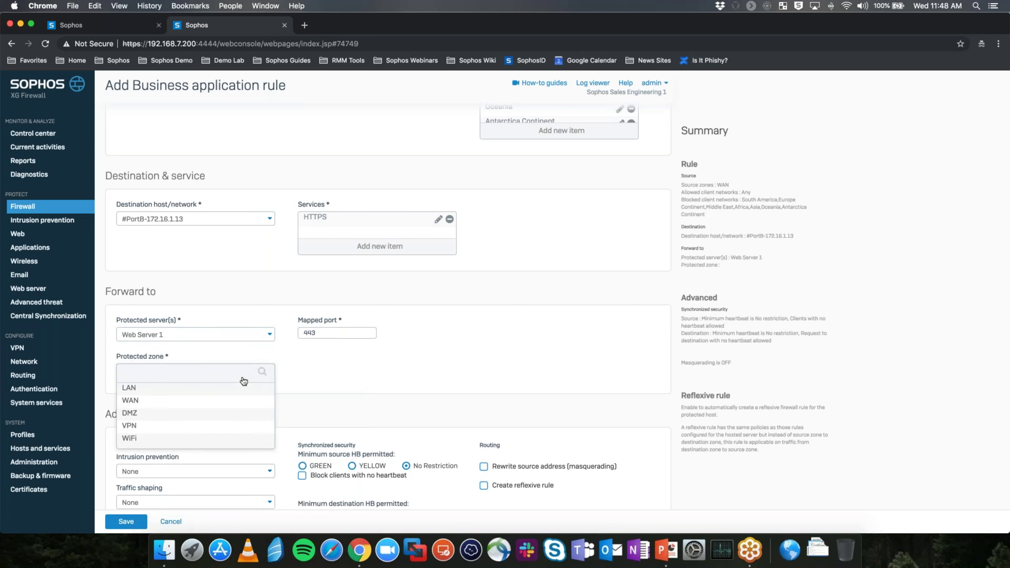
pyautogui.click(206, 390)
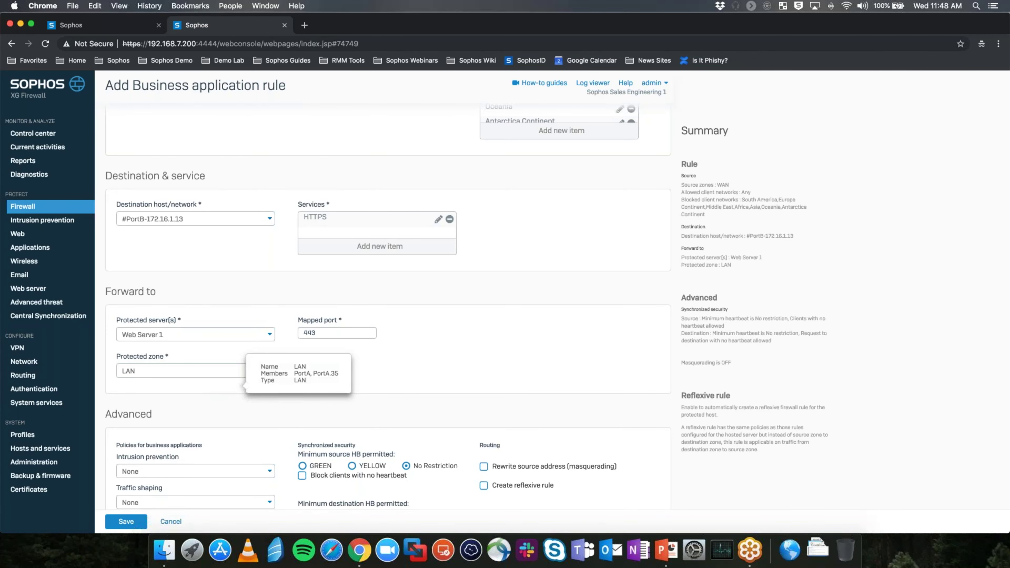
# Enable creation of a reflexive rule, and turn source address rewriting (masquerading) on and back off.
pyautogui.scroll(-3, 388, 303)
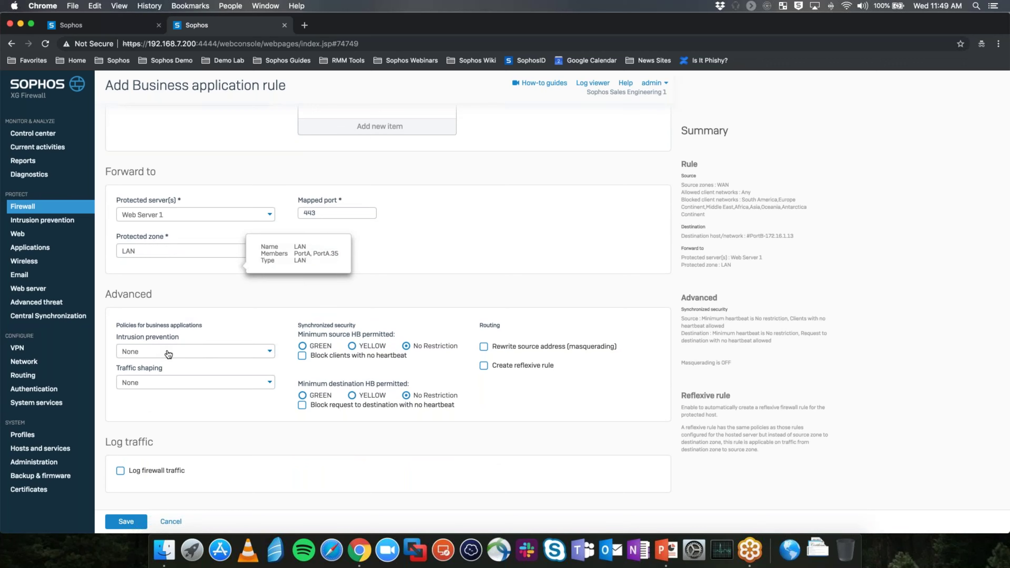
pyautogui.click(484, 366)
pyautogui.click(483, 347)
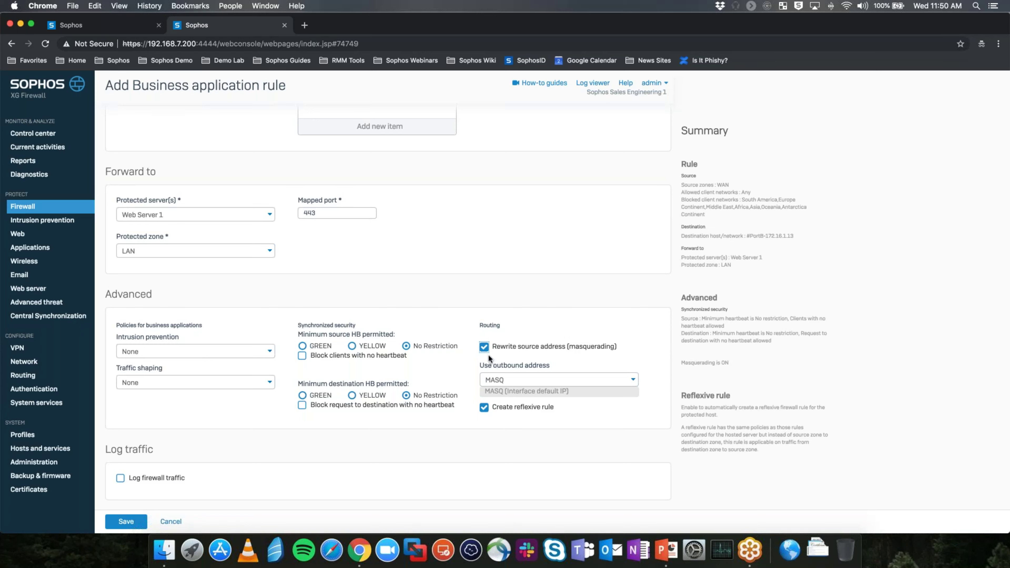
pyautogui.click(485, 348)
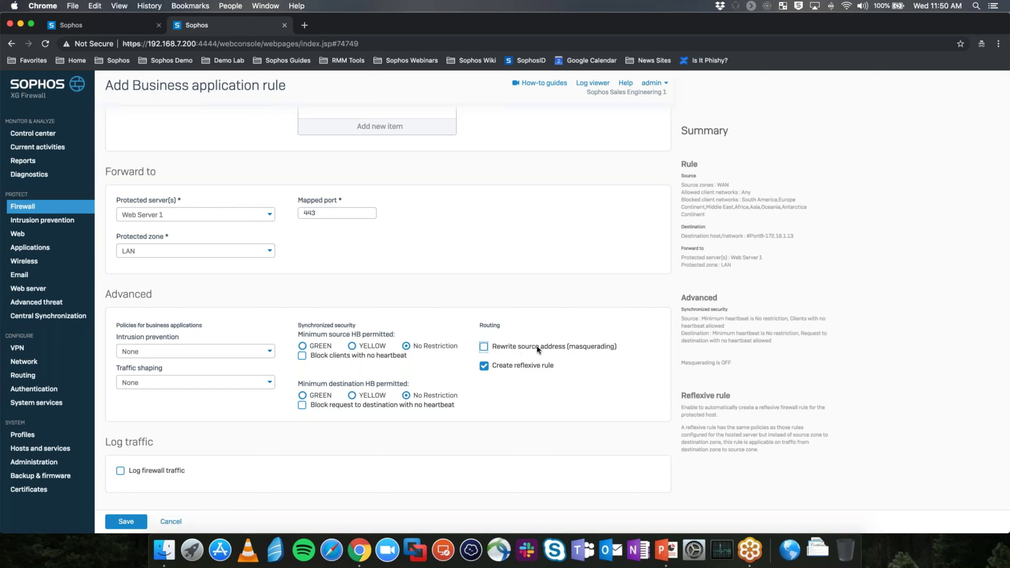
# Turn off reflexive rule creation and create a new intrusion prevention policy named IIS for the business application rule.
pyautogui.click(485, 367)
pyautogui.click(241, 356)
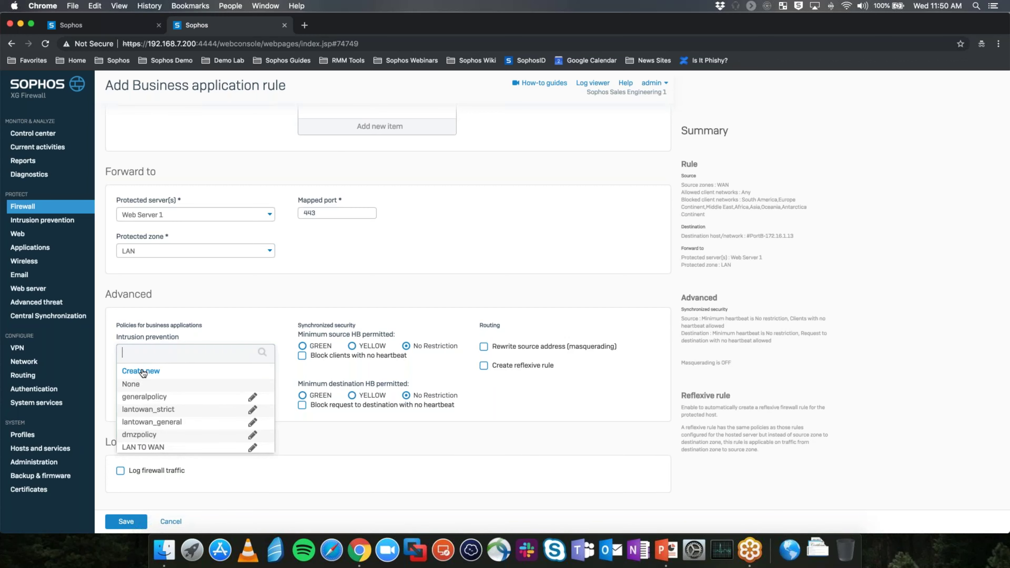
pyautogui.scroll(-3, 196, 406)
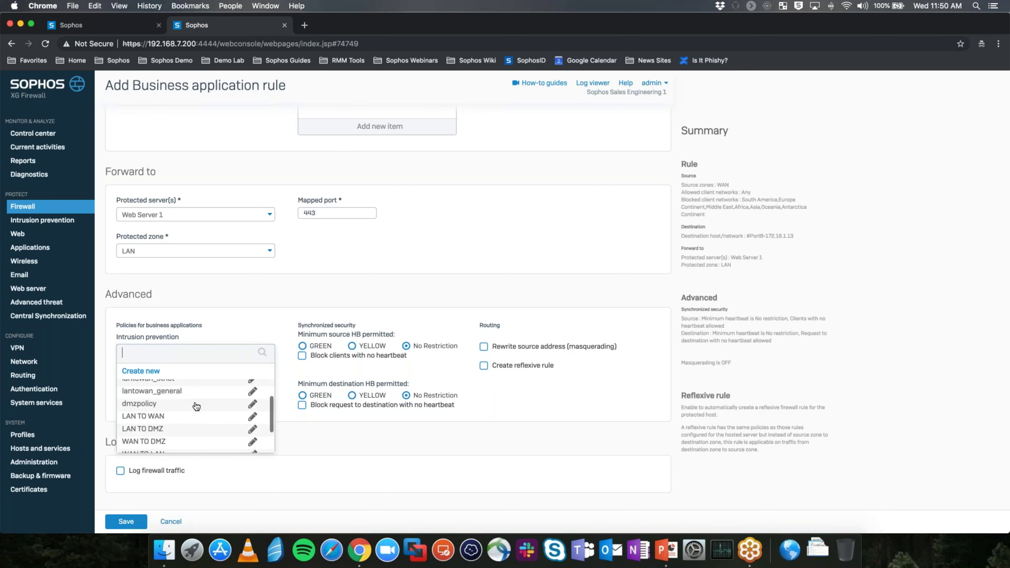
pyautogui.scroll(-1, 196, 406)
pyautogui.scroll(2, 192, 401)
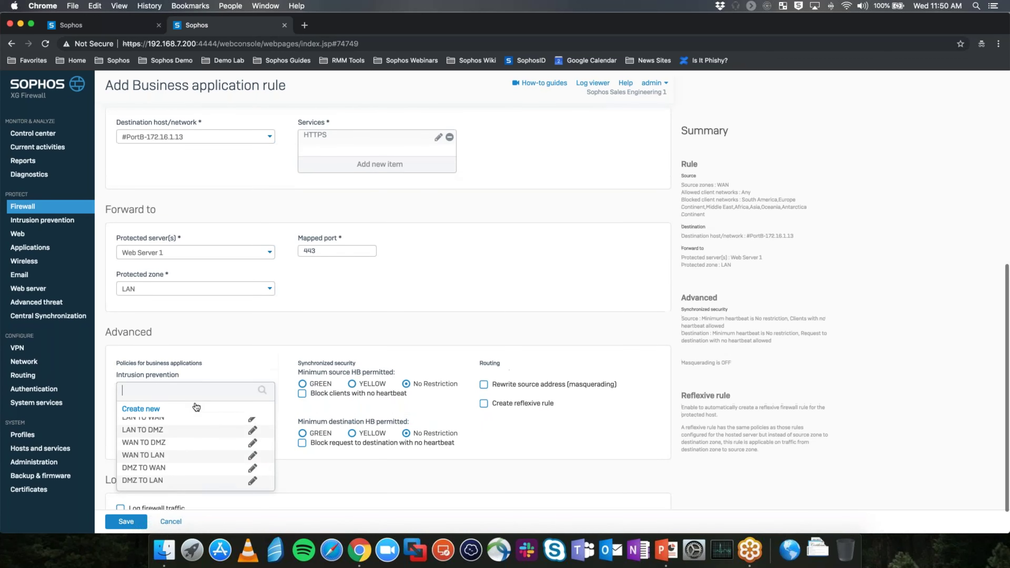
pyautogui.click(141, 409)
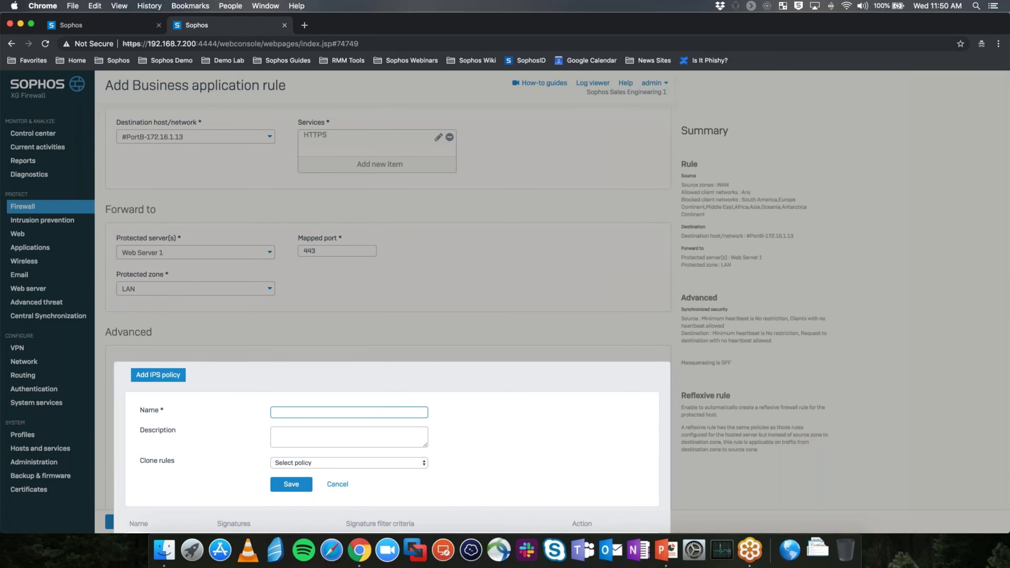
pyautogui.write('ISS')
pyautogui.press('BackSpace')
pyautogui.press('BackSpace')
pyautogui.write('IS')
pyautogui.click(289, 483)
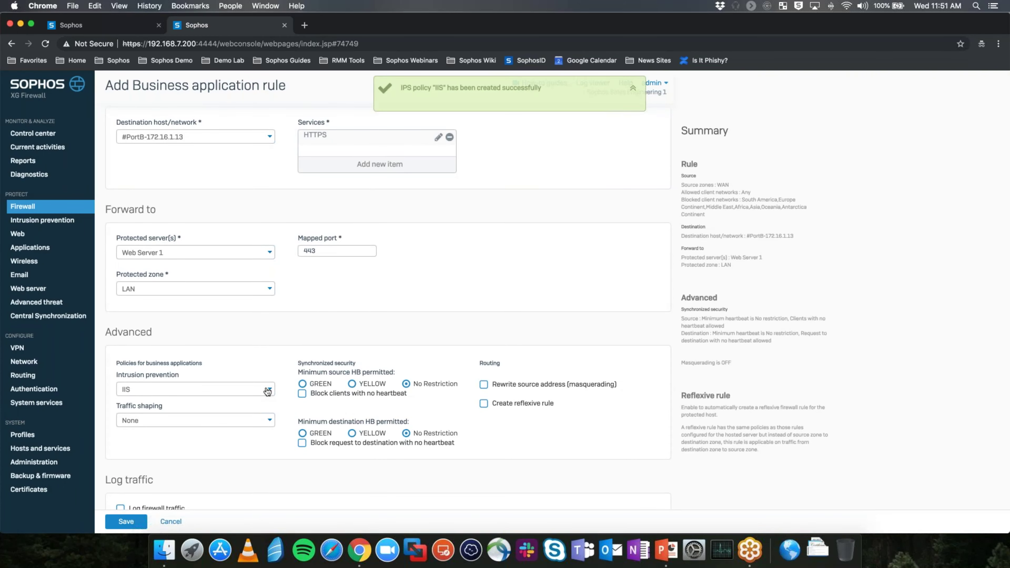
# Open the IIS intrusion prevention policy for editing and start a new policy rule with its signatures smart-filtered by IIS.
pyautogui.click(267, 391)
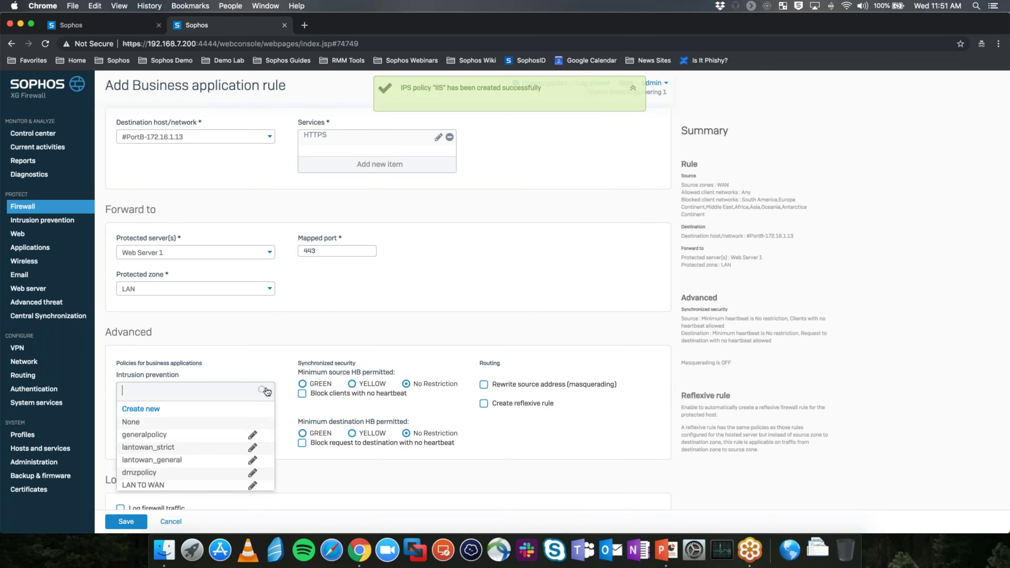
pyautogui.scroll(-5, 231, 458)
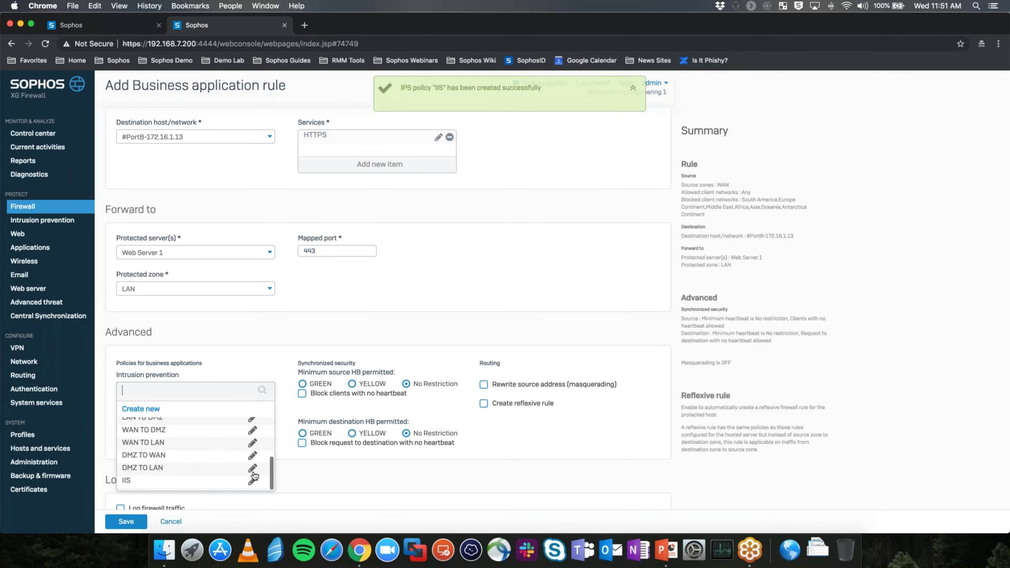
pyautogui.click(253, 482)
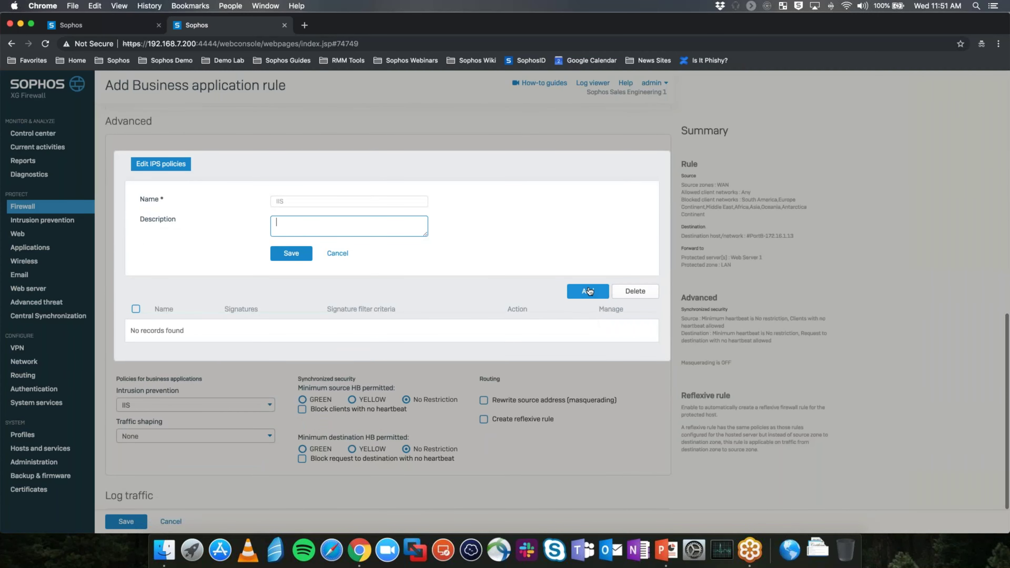
pyautogui.click(587, 288)
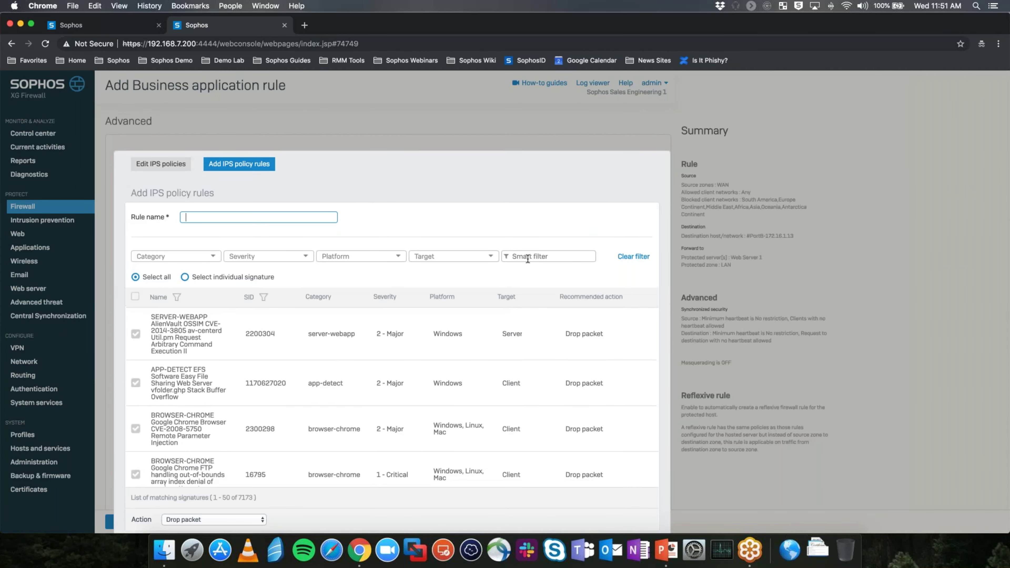
pyautogui.click(528, 257)
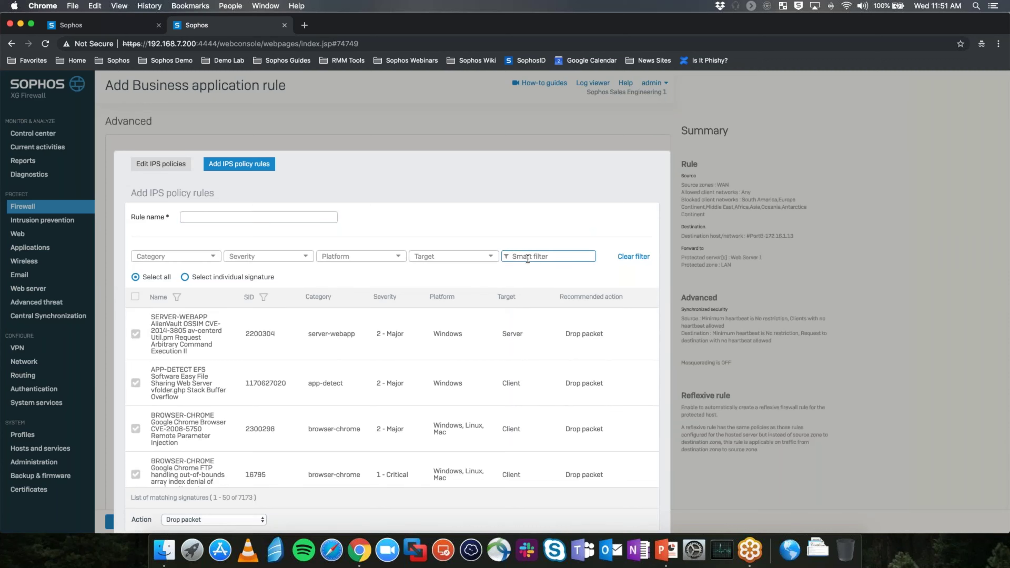
pyautogui.write('IIS')
pyautogui.press('Return')
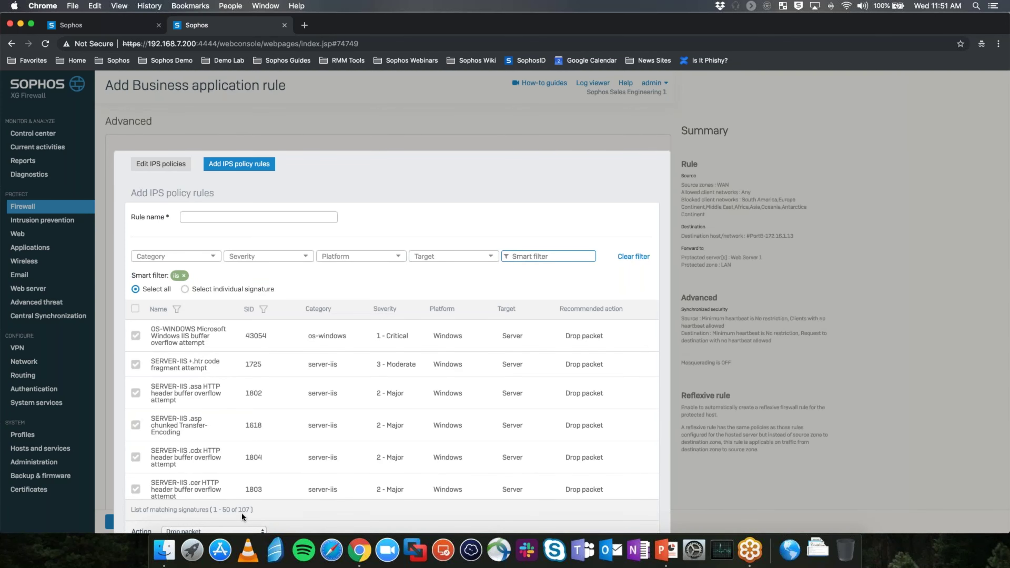
# Name the policy rule IIS, save it with all filtered signatures selected, and save the IPS policy.
pyautogui.scroll(-3, 306, 510)
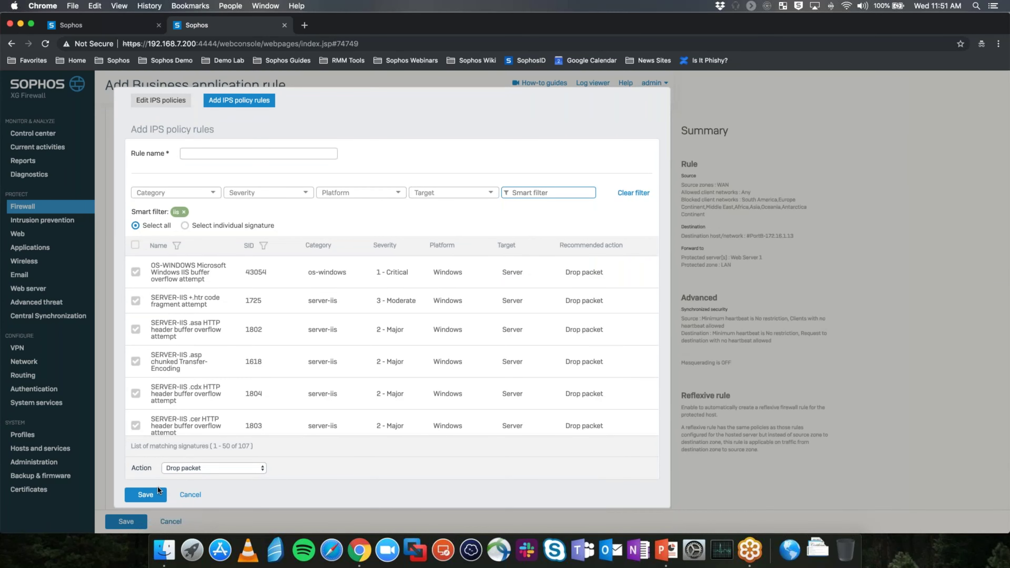
pyautogui.click(147, 495)
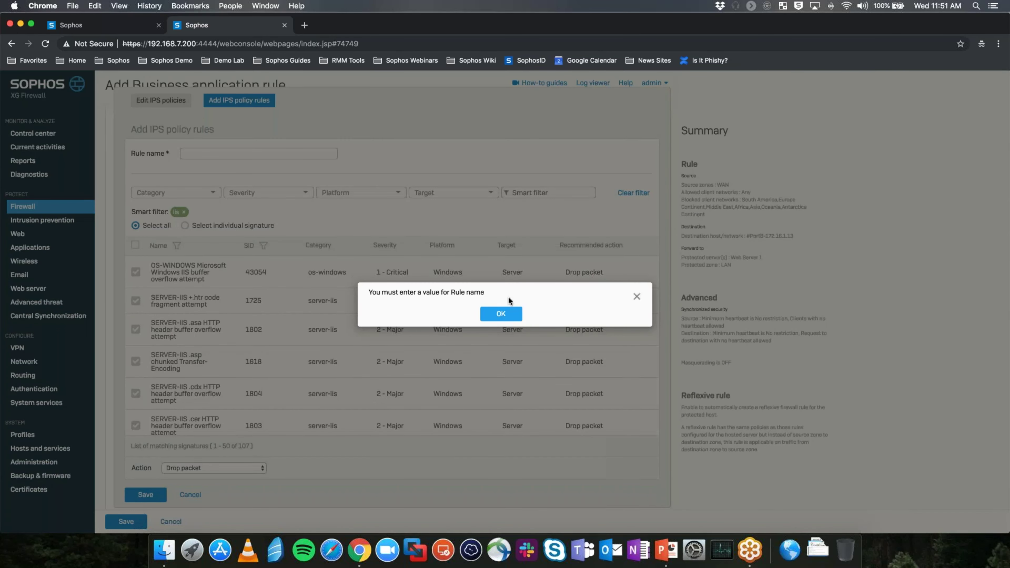
pyautogui.click(501, 314)
pyautogui.write('IIS')
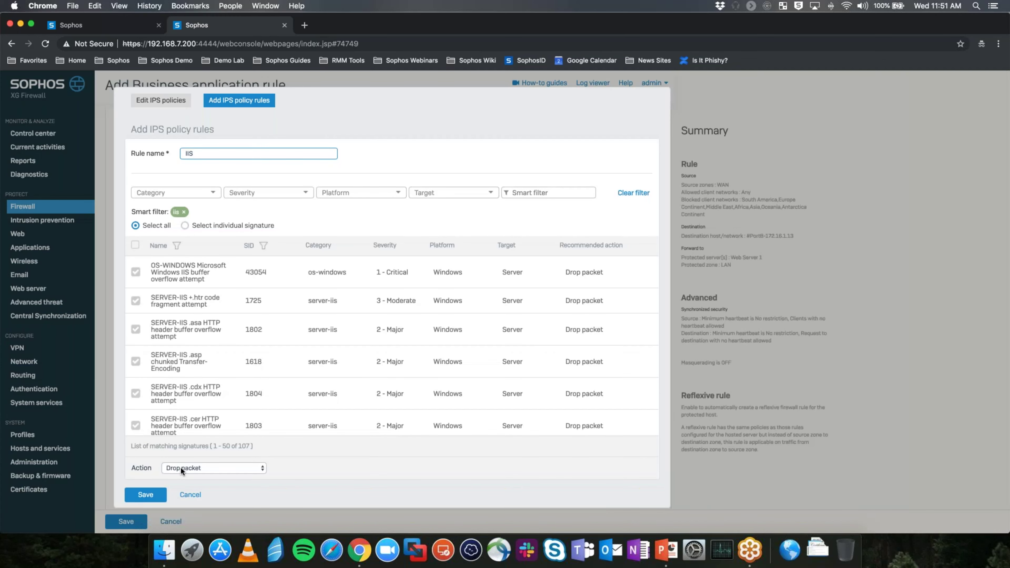
pyautogui.click(145, 495)
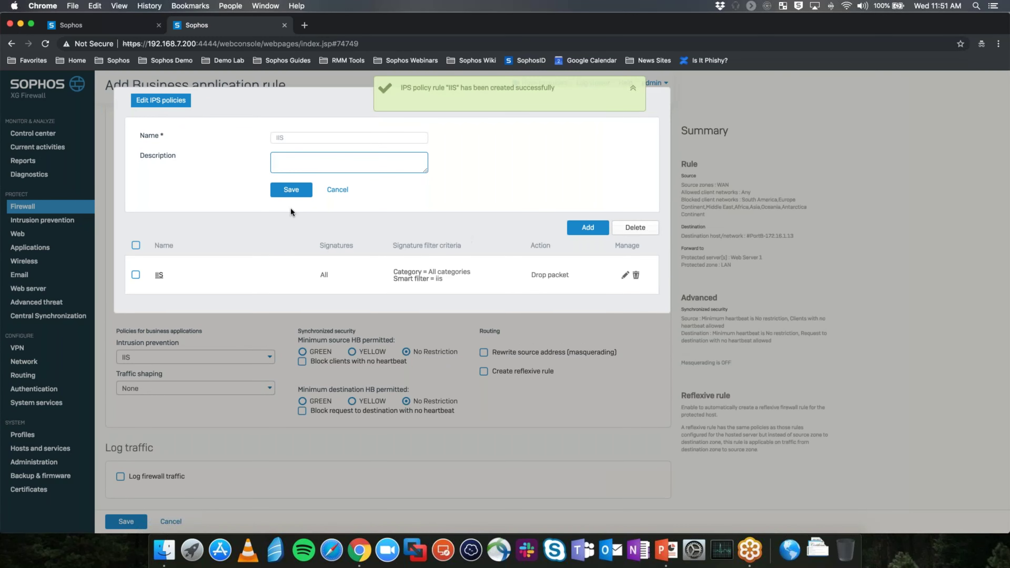
pyautogui.click(292, 191)
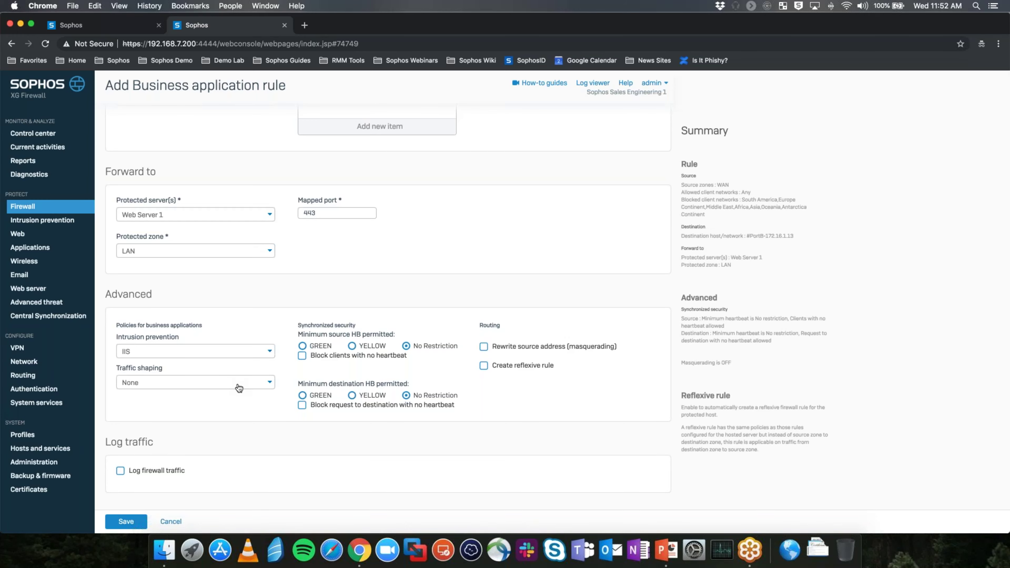
# Name the business application rule Webserver, save it, and expand the WAN to LAN group in the firewall rule list.
pyautogui.click(131, 522)
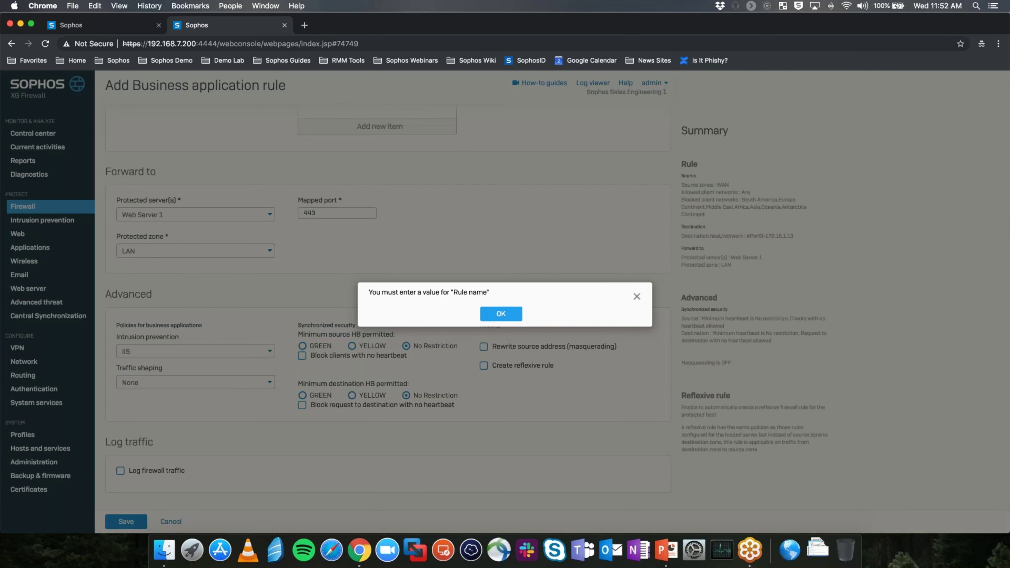
pyautogui.click(502, 315)
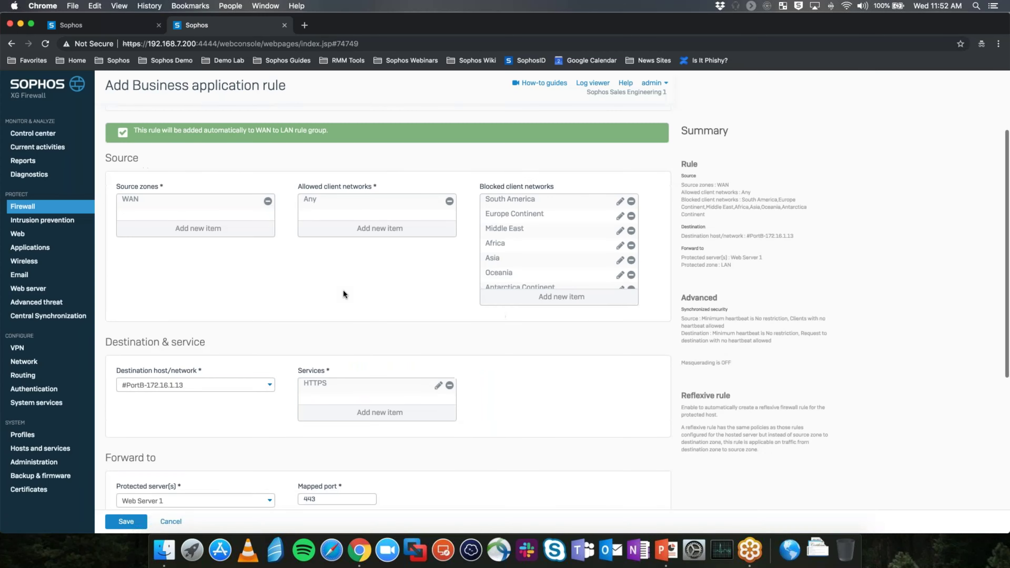
pyautogui.click(192, 184)
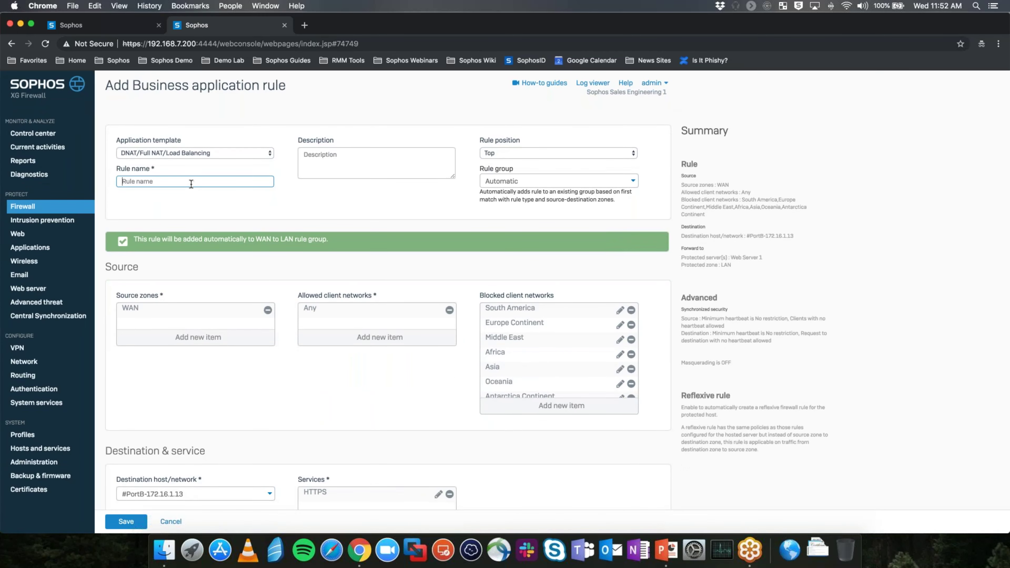
pyautogui.write('Webserver')
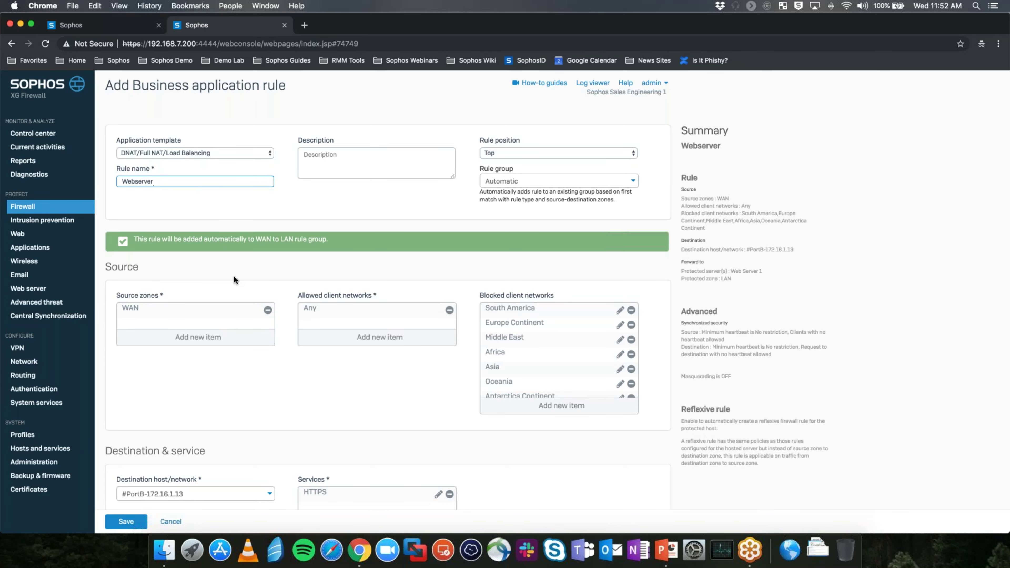
pyautogui.scroll(-10, 233, 276)
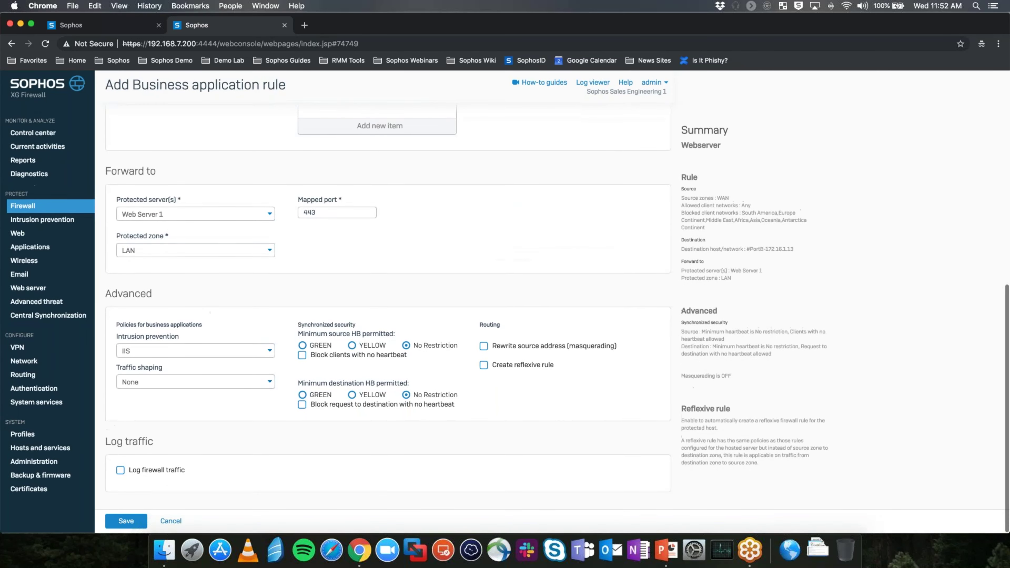
pyautogui.click(127, 520)
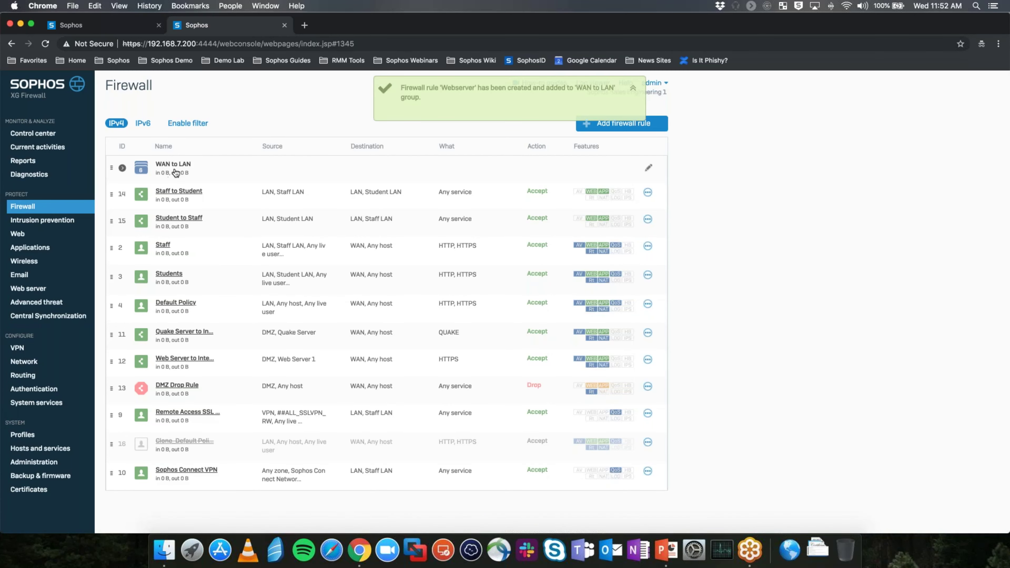
pyautogui.click(121, 170)
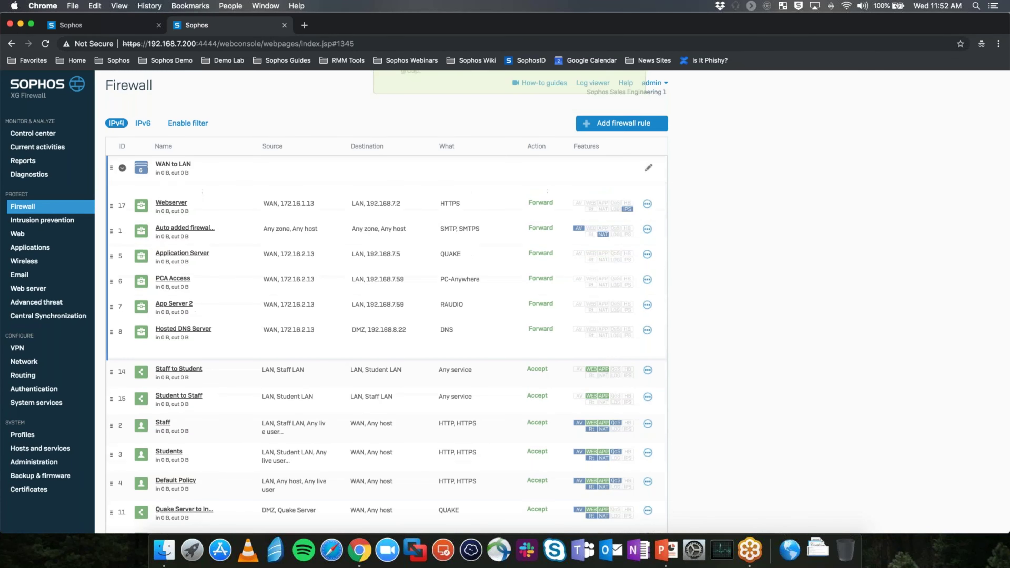